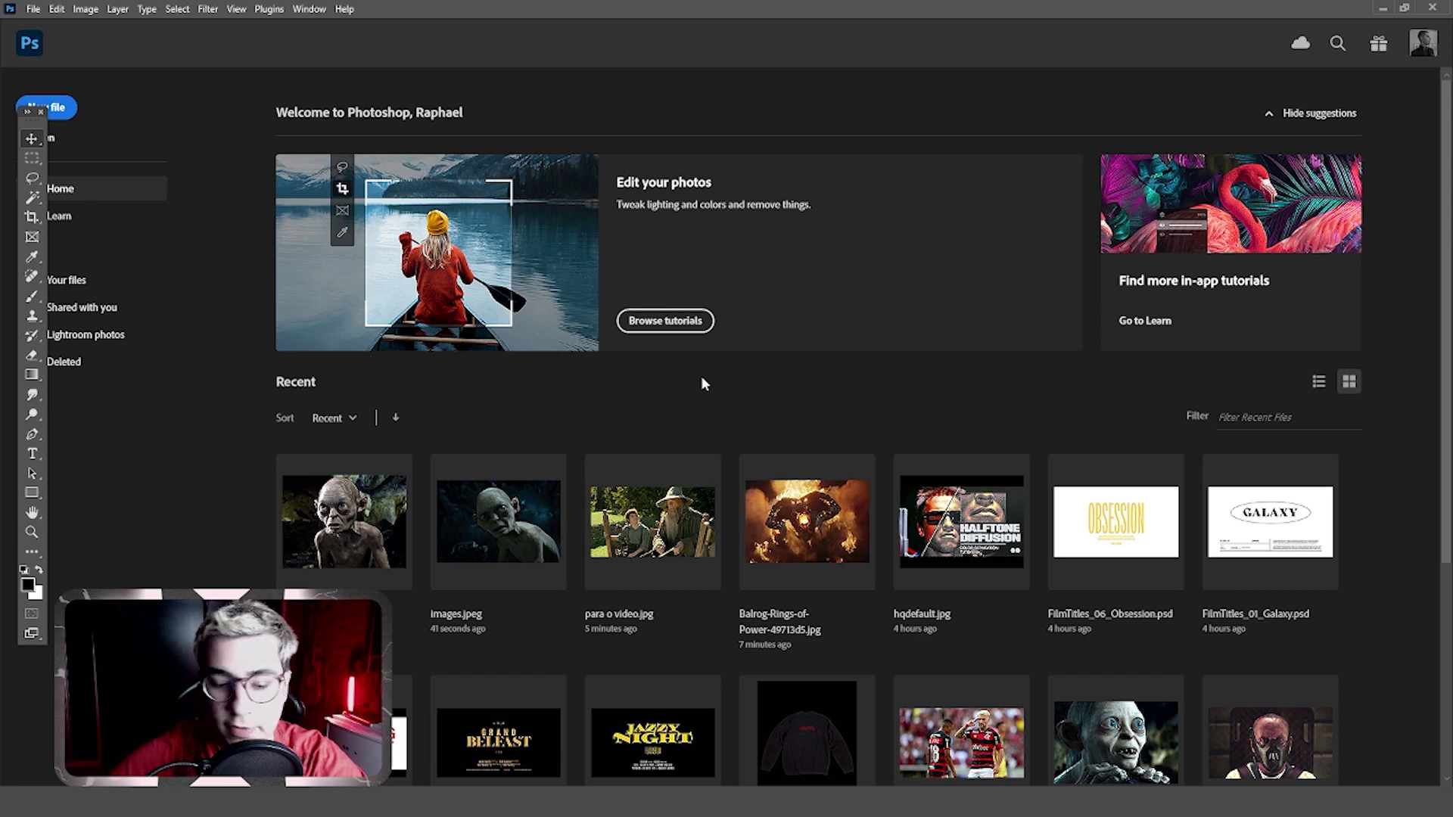
Open Gollum_PJ from File Explorer's Recent files in Photoshop without colour management
key("super+e")
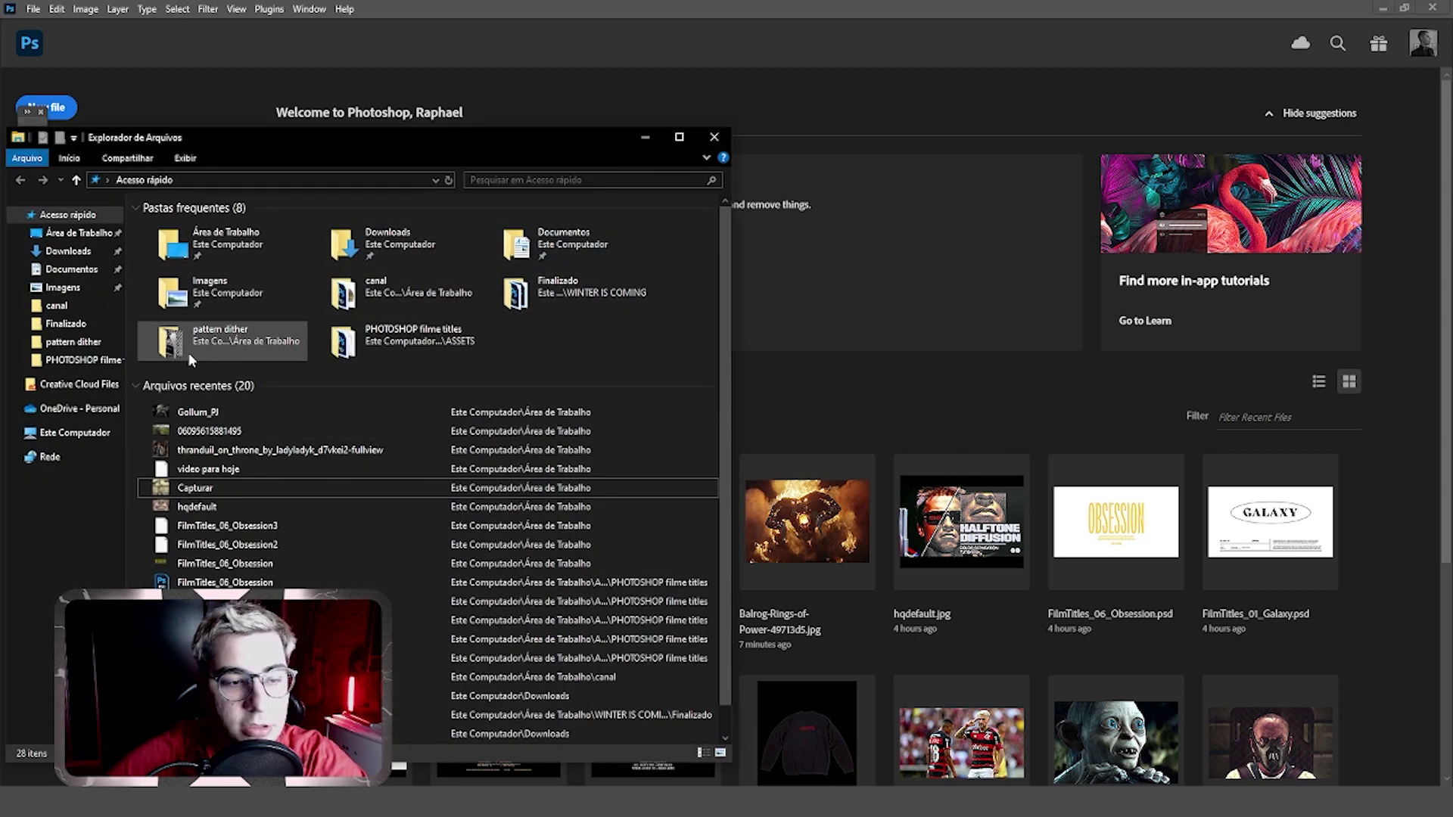
left_click_drag(198, 412, 823, 369)
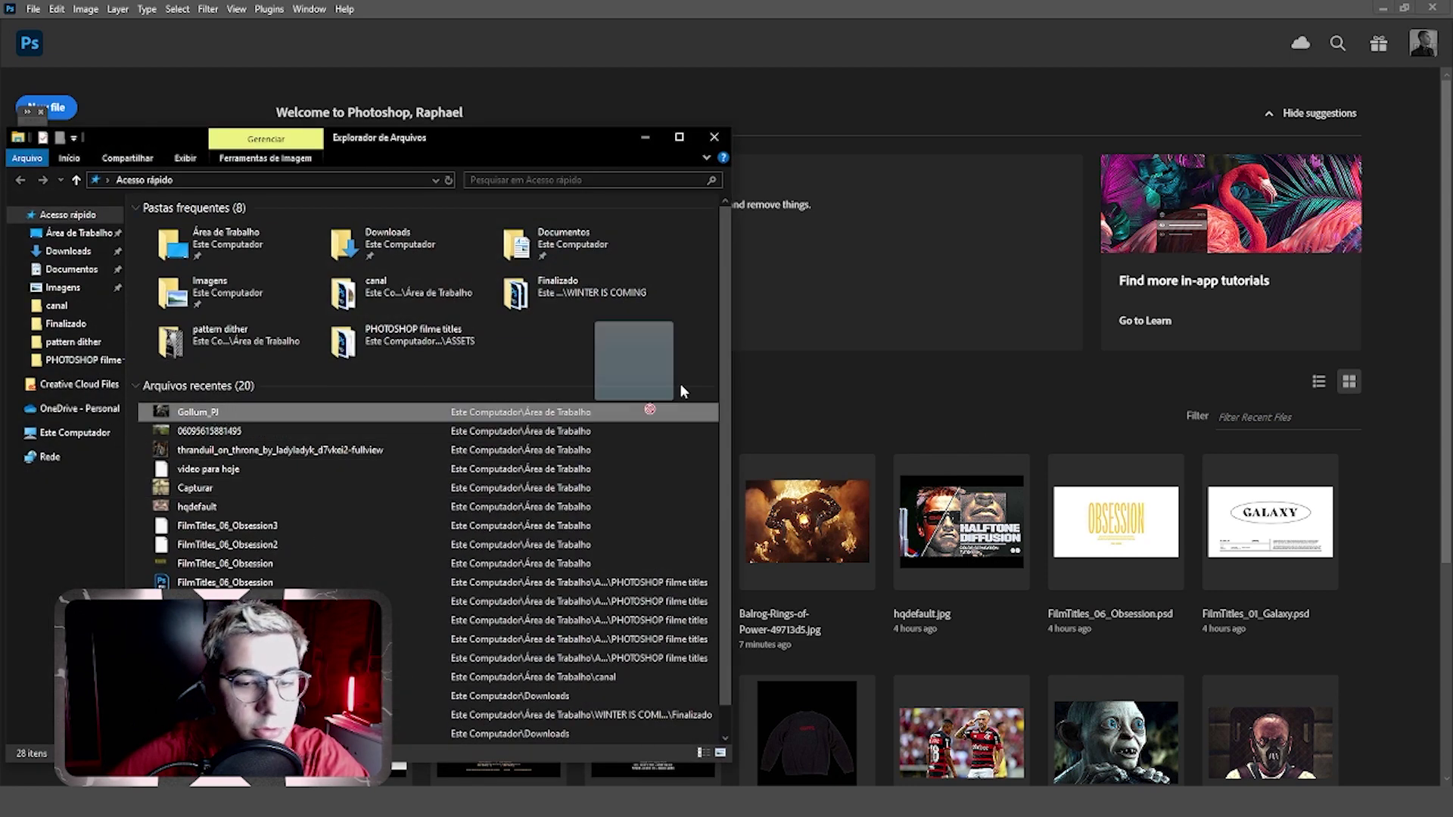
left_click(815, 349)
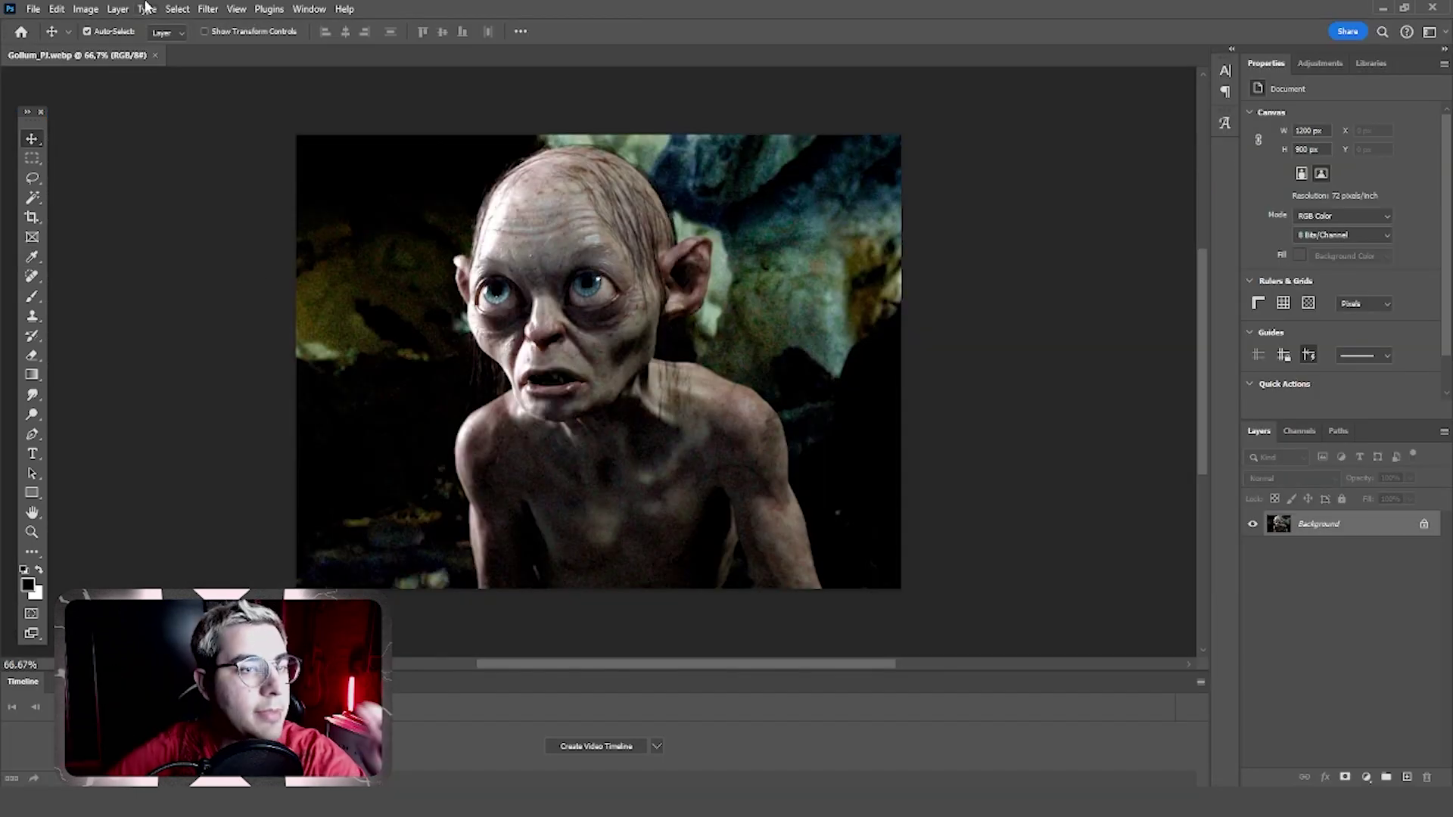
left_click(83, 11)
Convert the Gollum photo to Grayscale, discarding its colour information
left_click(84, 11)
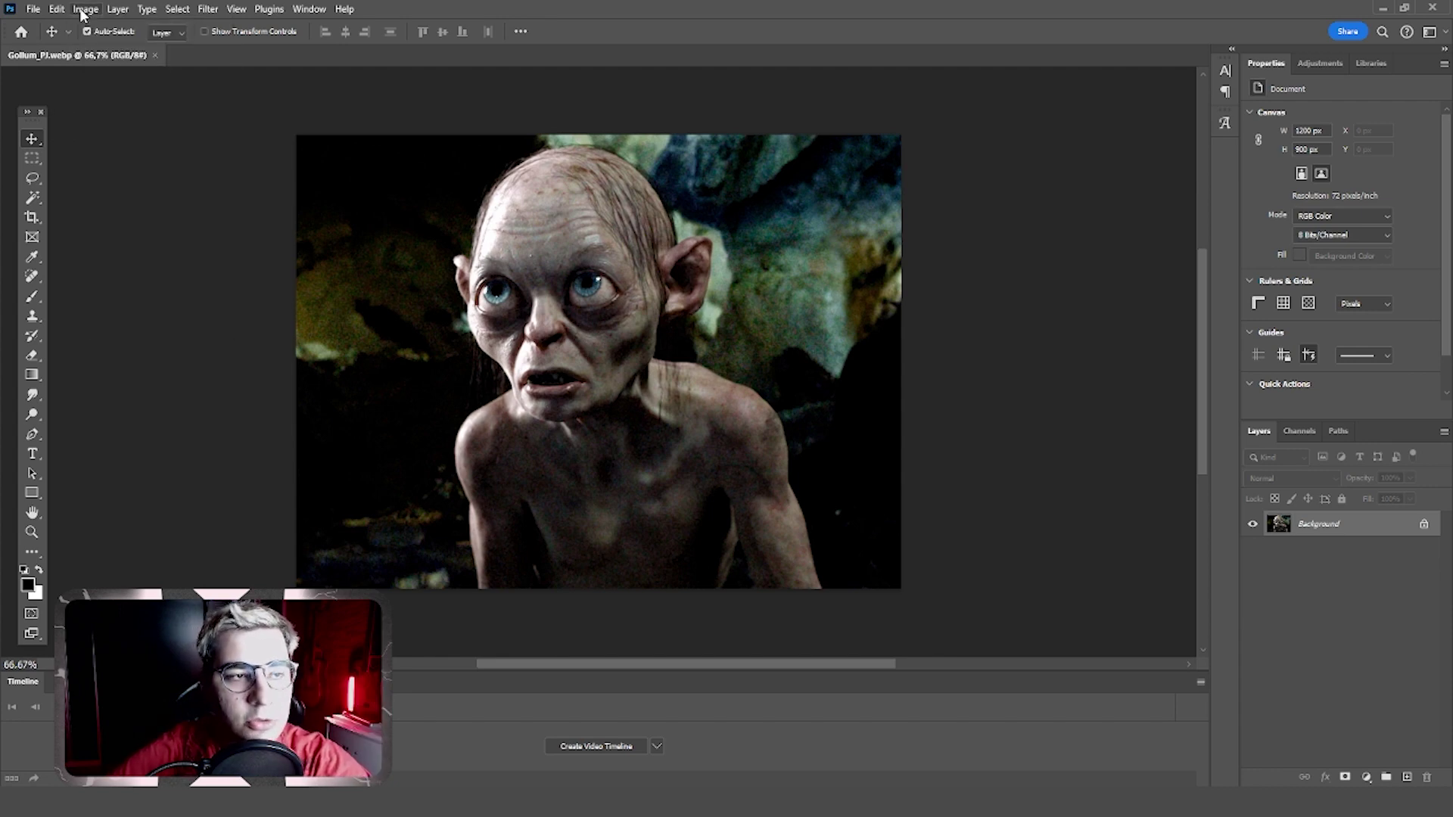
left_click(83, 10)
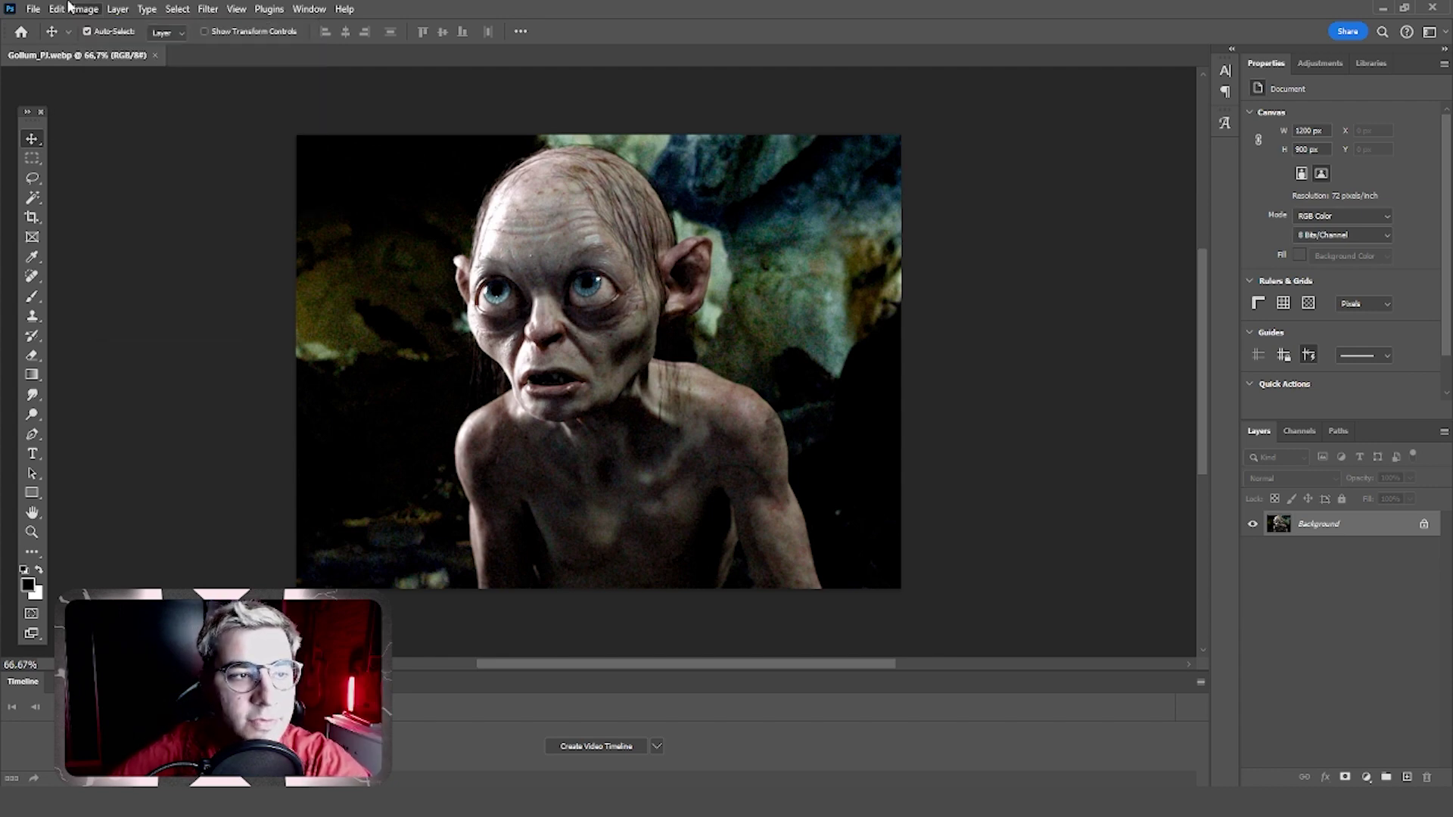
mouse_move(147, 25)
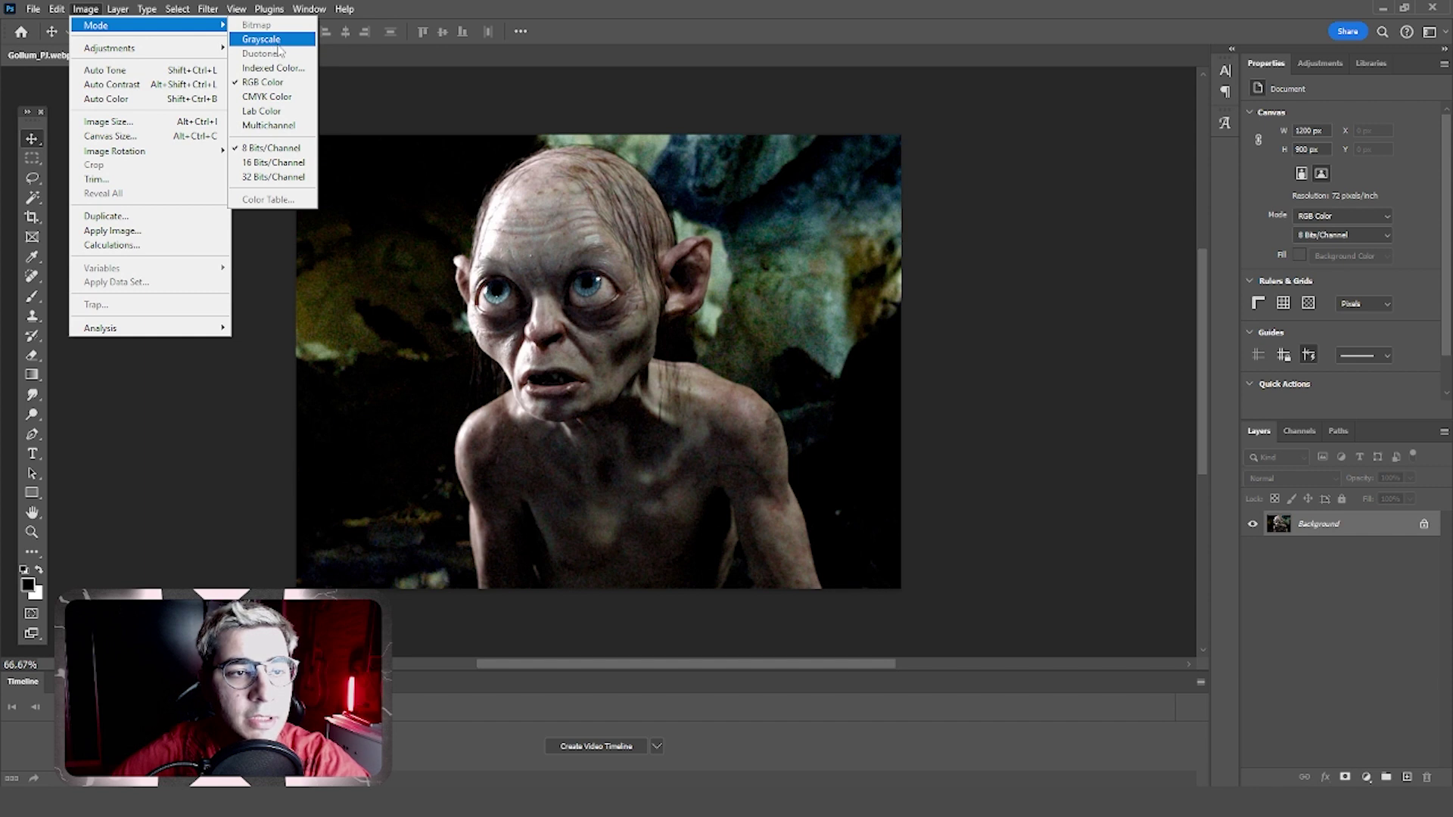
left_click(261, 40)
left_click(656, 323)
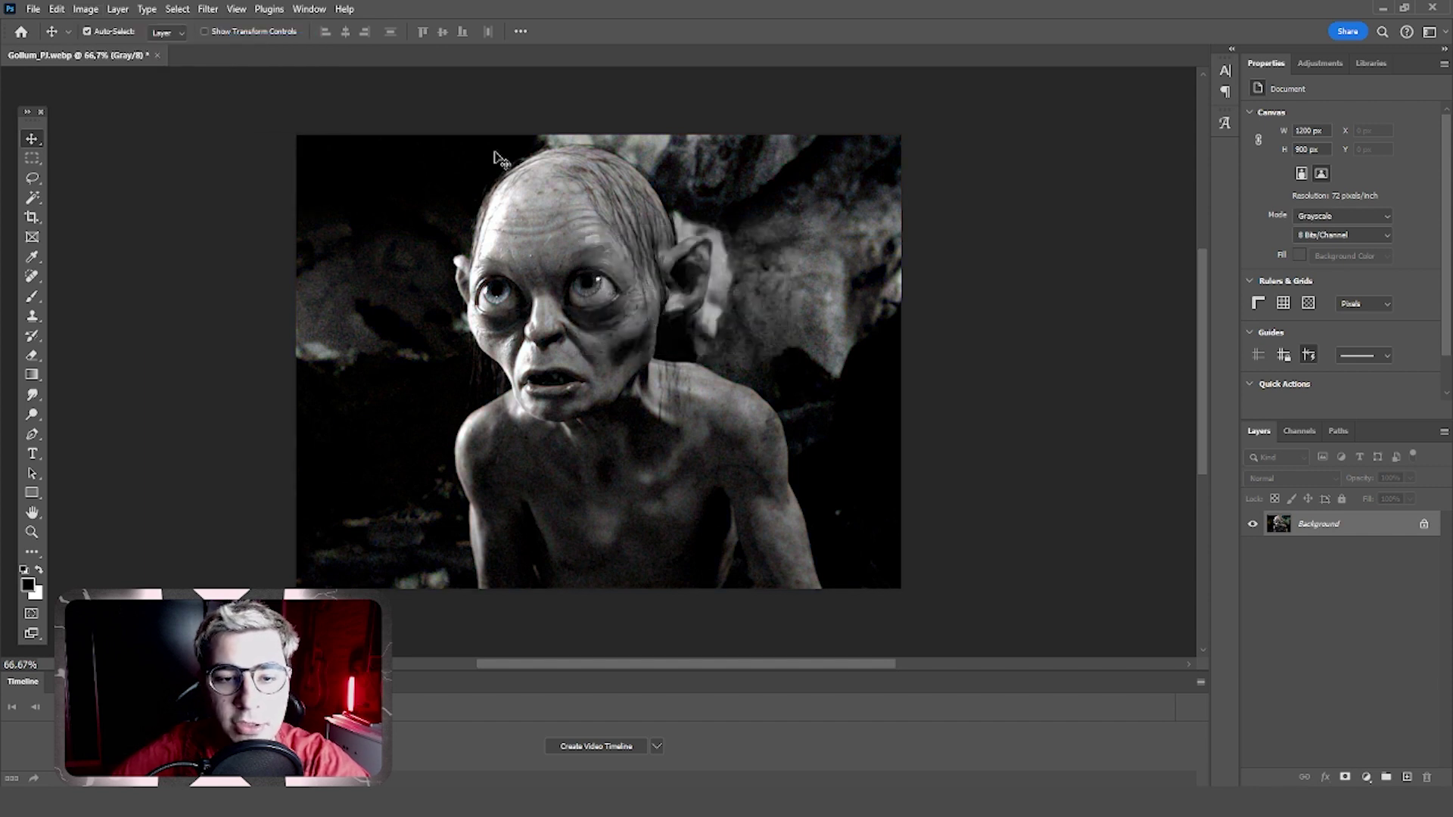
Convert it to a Pattern Dither Bitmap at 72 pixels/inch and inspect the texture
left_click(86, 9)
mouse_move(95, 25)
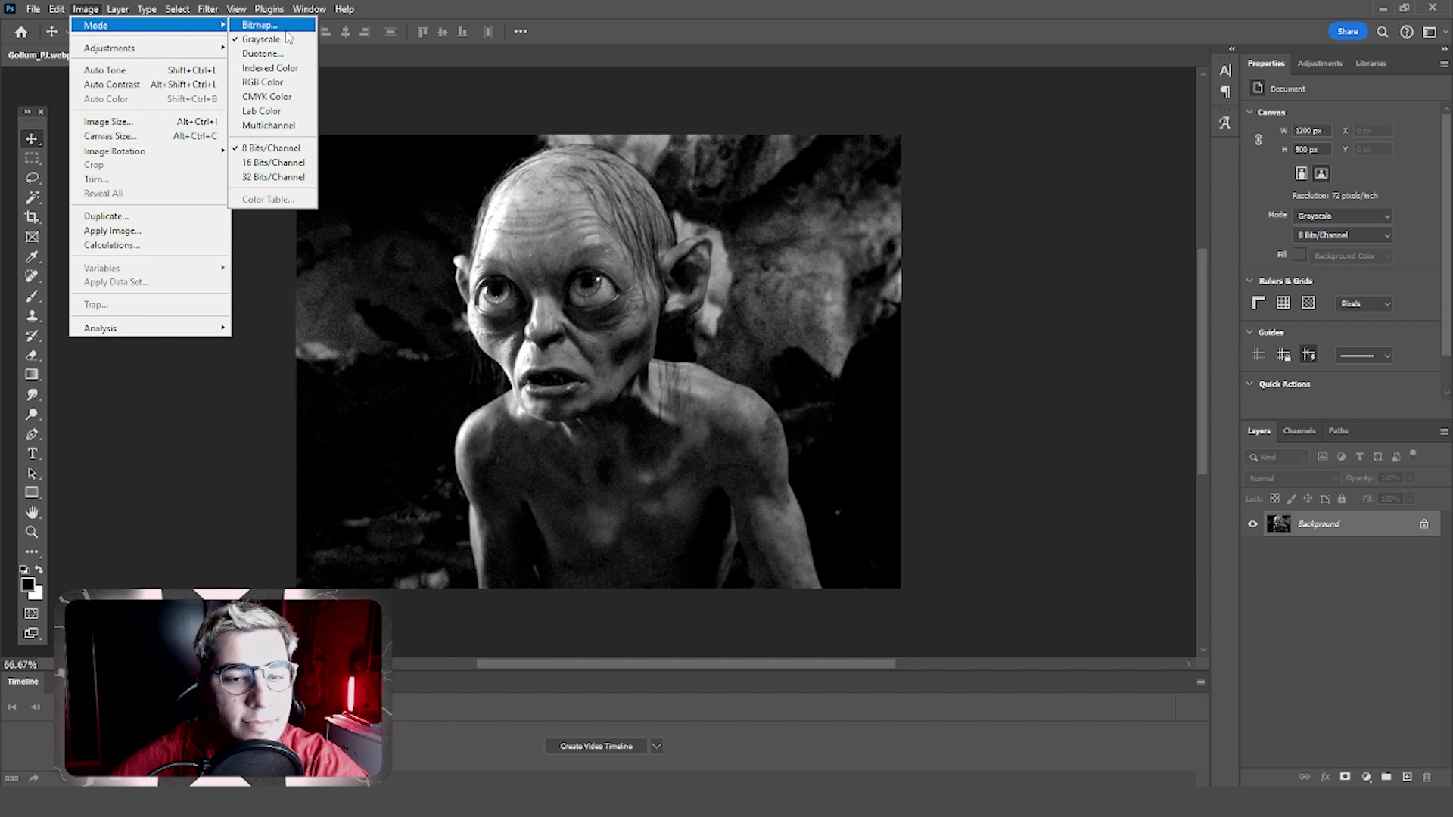
left_click(286, 31)
left_click(680, 370)
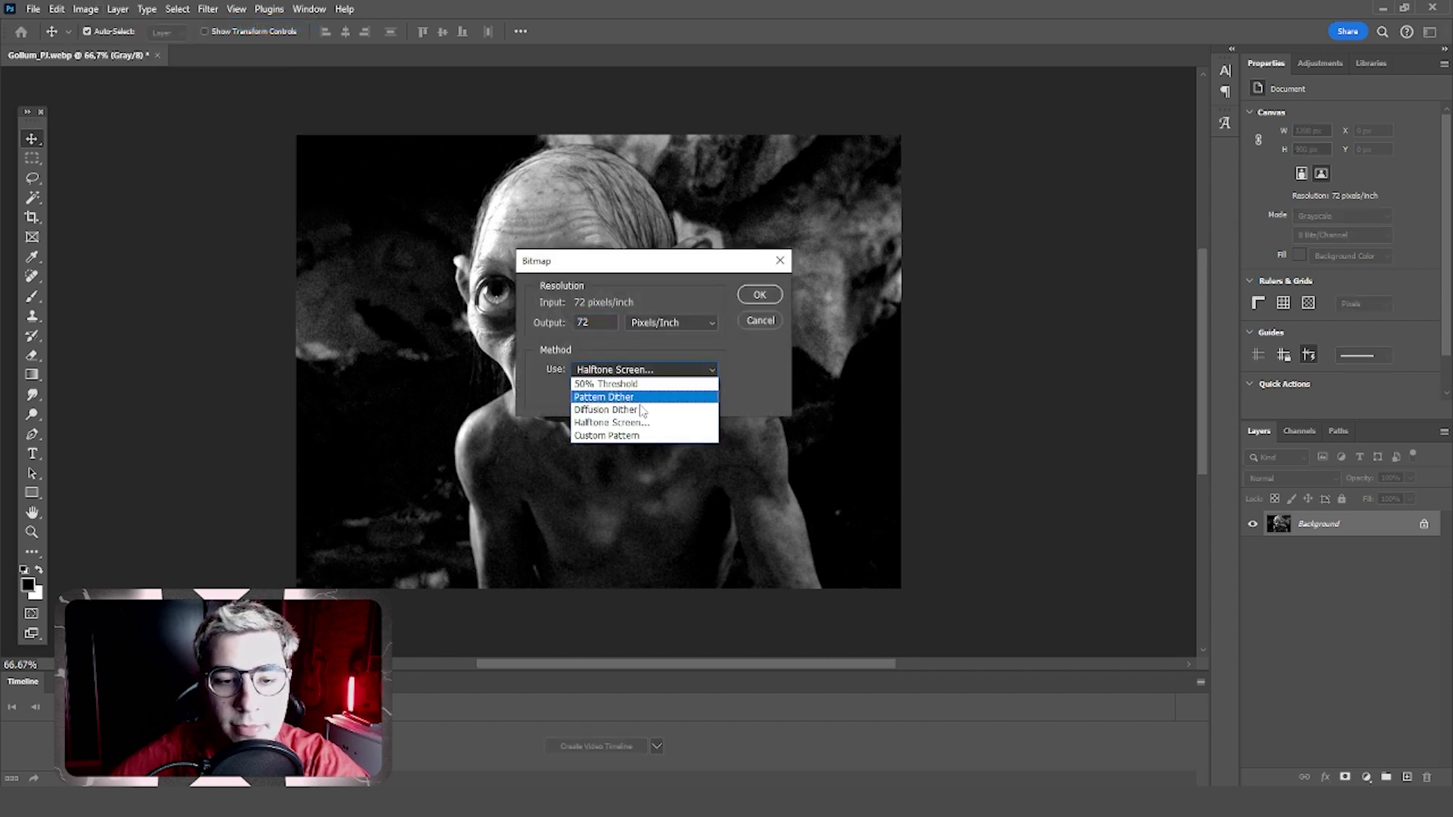
left_click(601, 401)
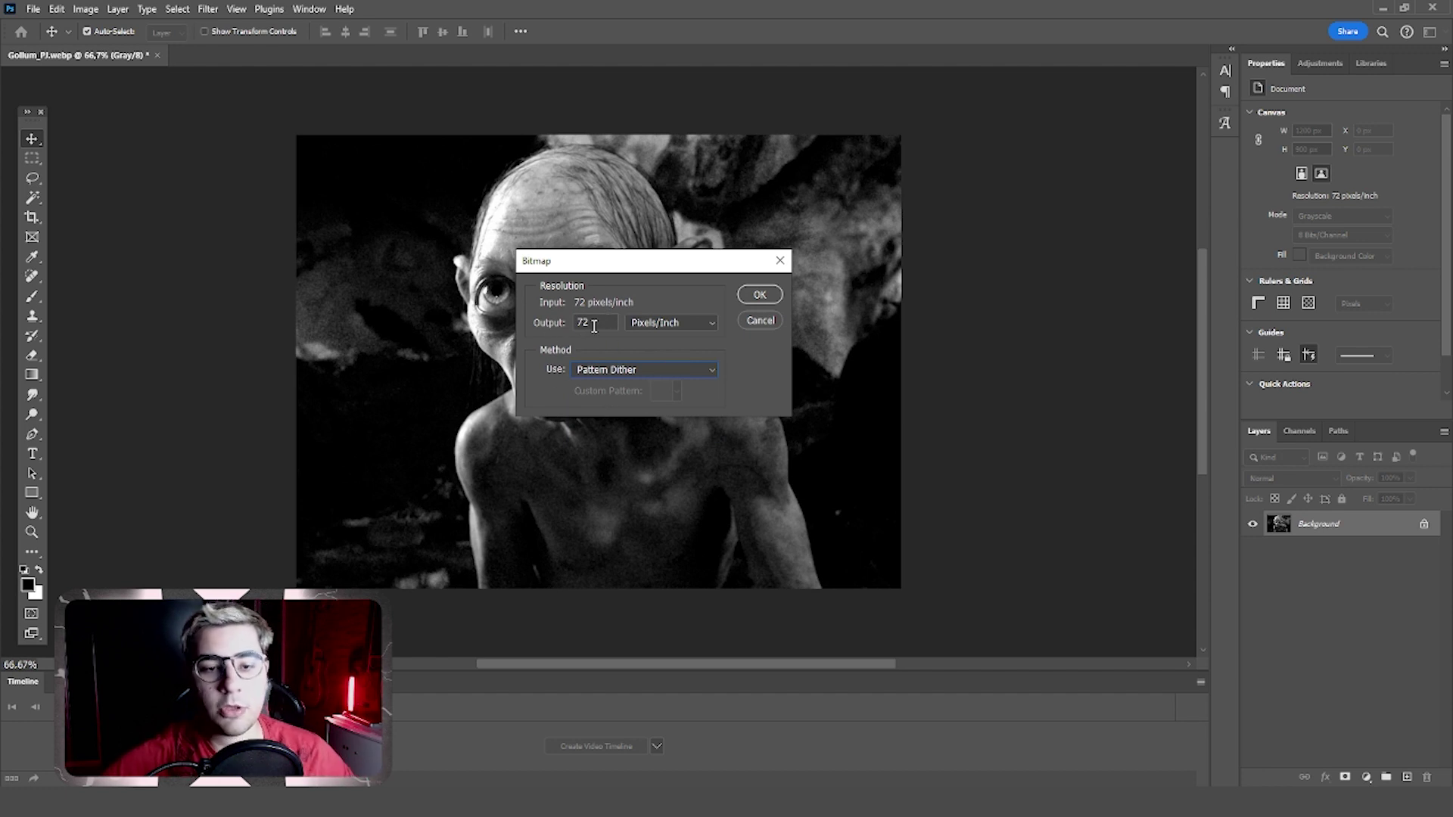
left_click(765, 295)
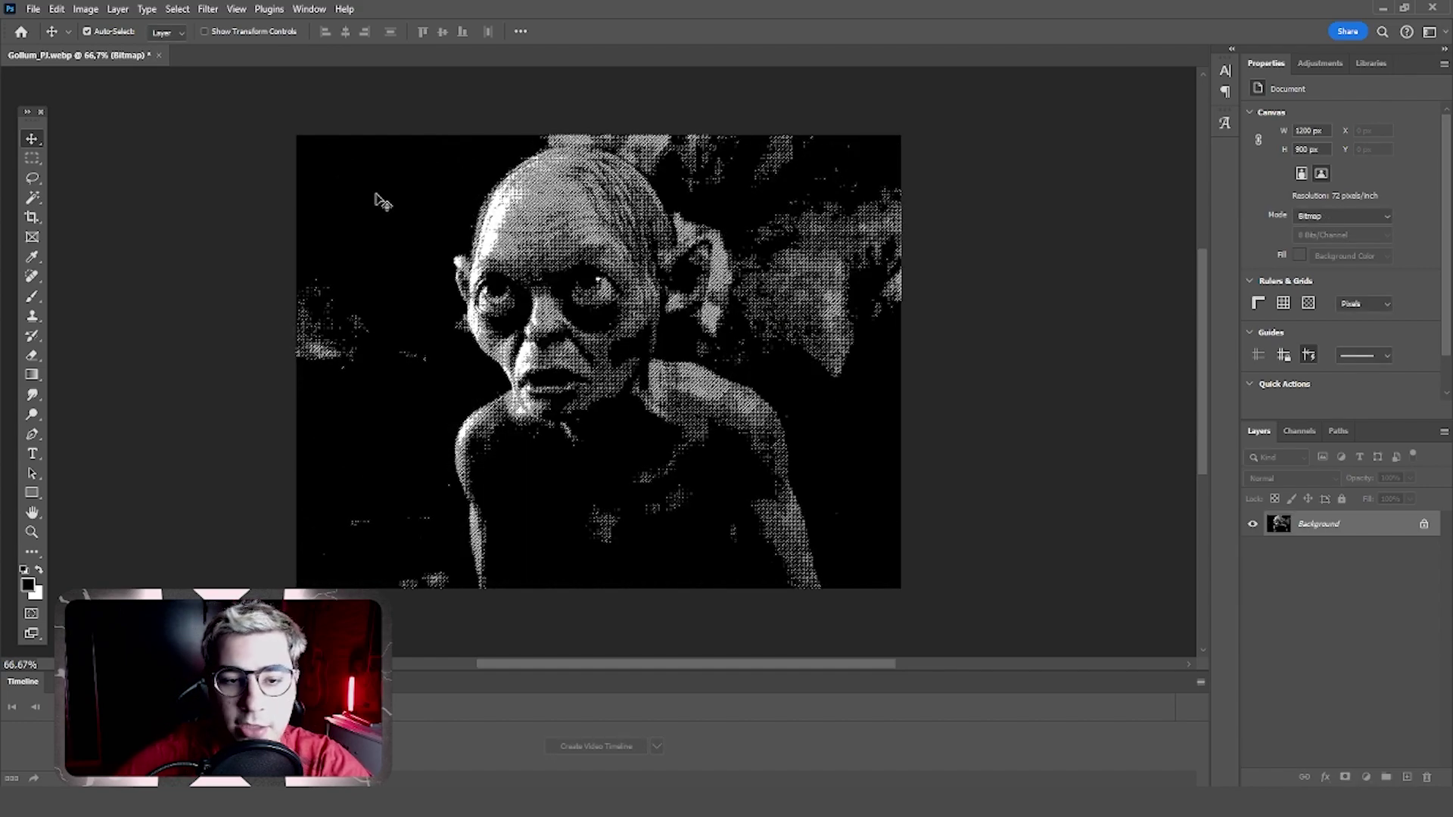
scroll(528, 277, "up", 2)
scroll(575, 295, "up", 2)
scroll(626, 316, "up", 2)
scroll(678, 269, "down", 3)
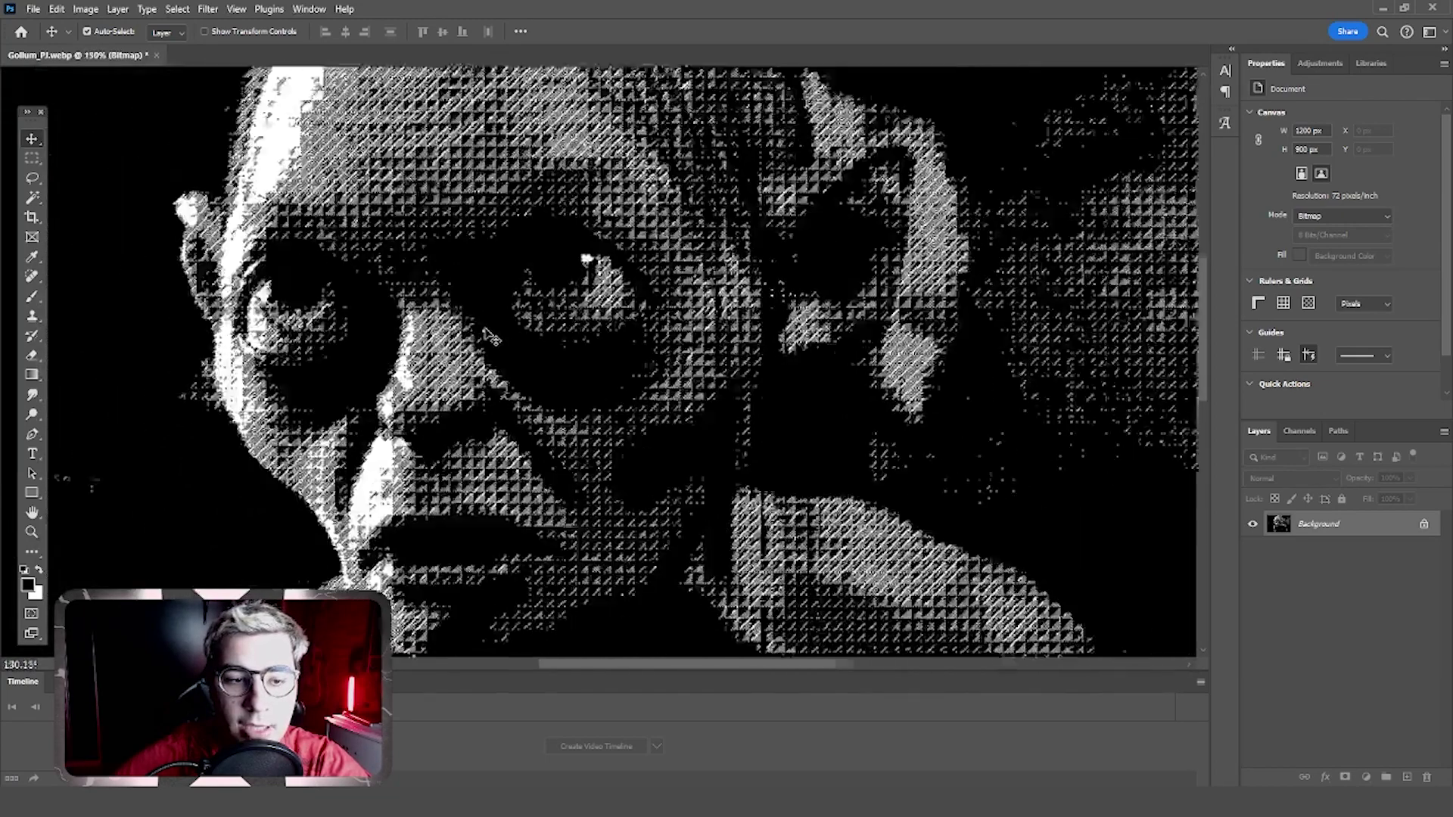
scroll(522, 395, "down", 2)
left_click_drag(523, 395, 644, 357)
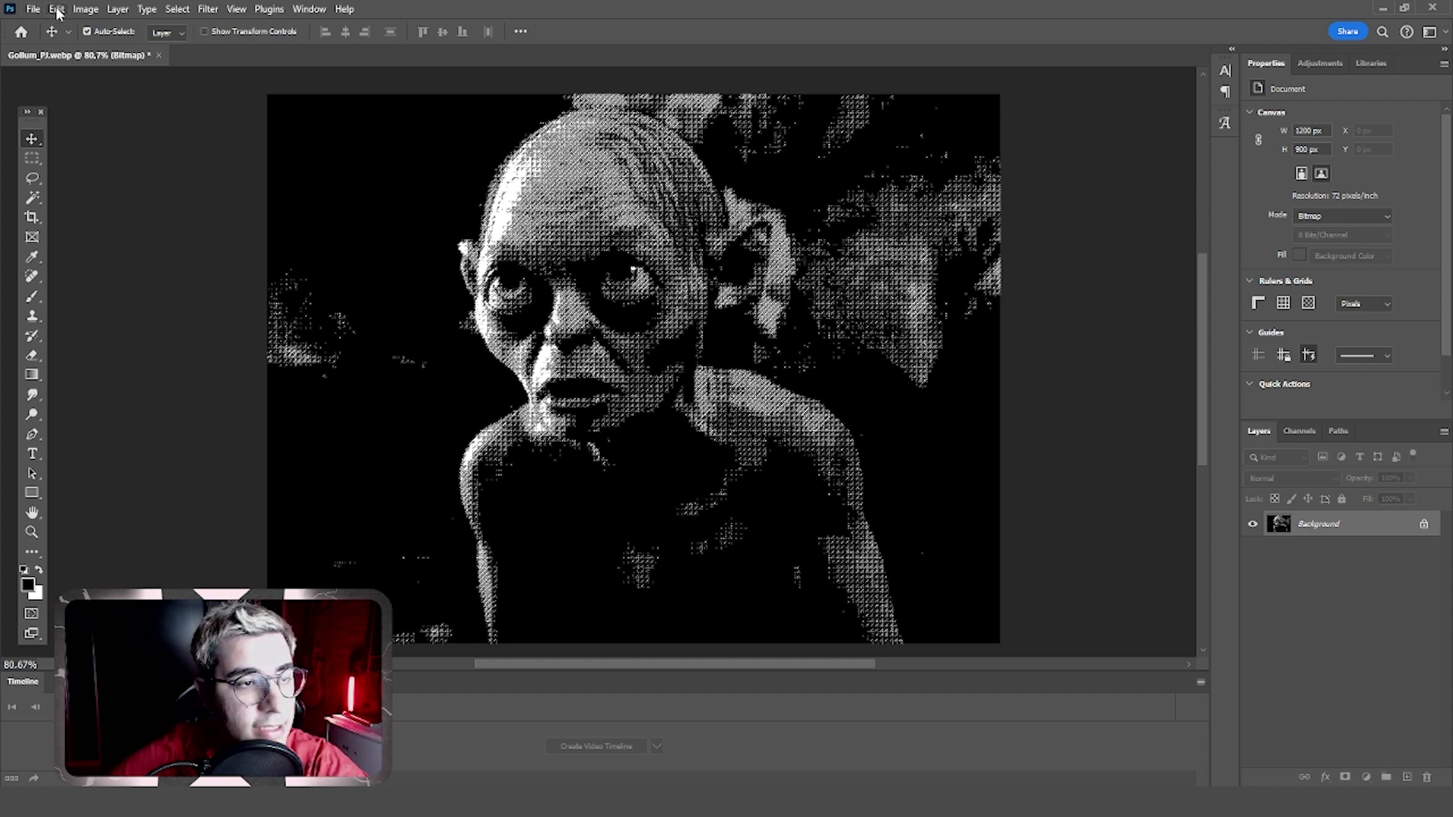
Undo the Bitmap conversion and redo it at 150 pixels/inch with Pattern Dither
left_click(58, 12)
left_click(86, 27)
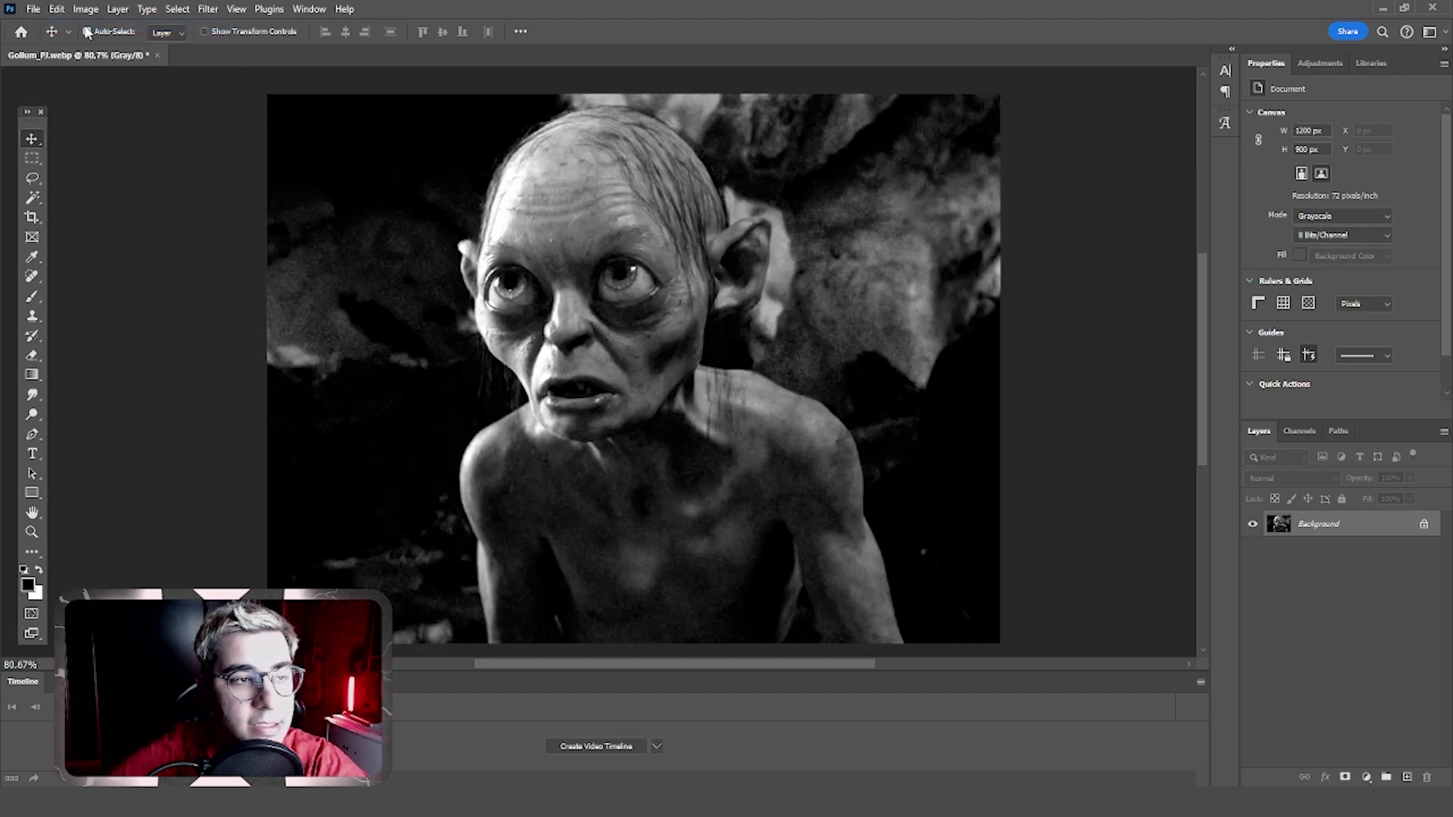
left_click(89, 9)
type("150")
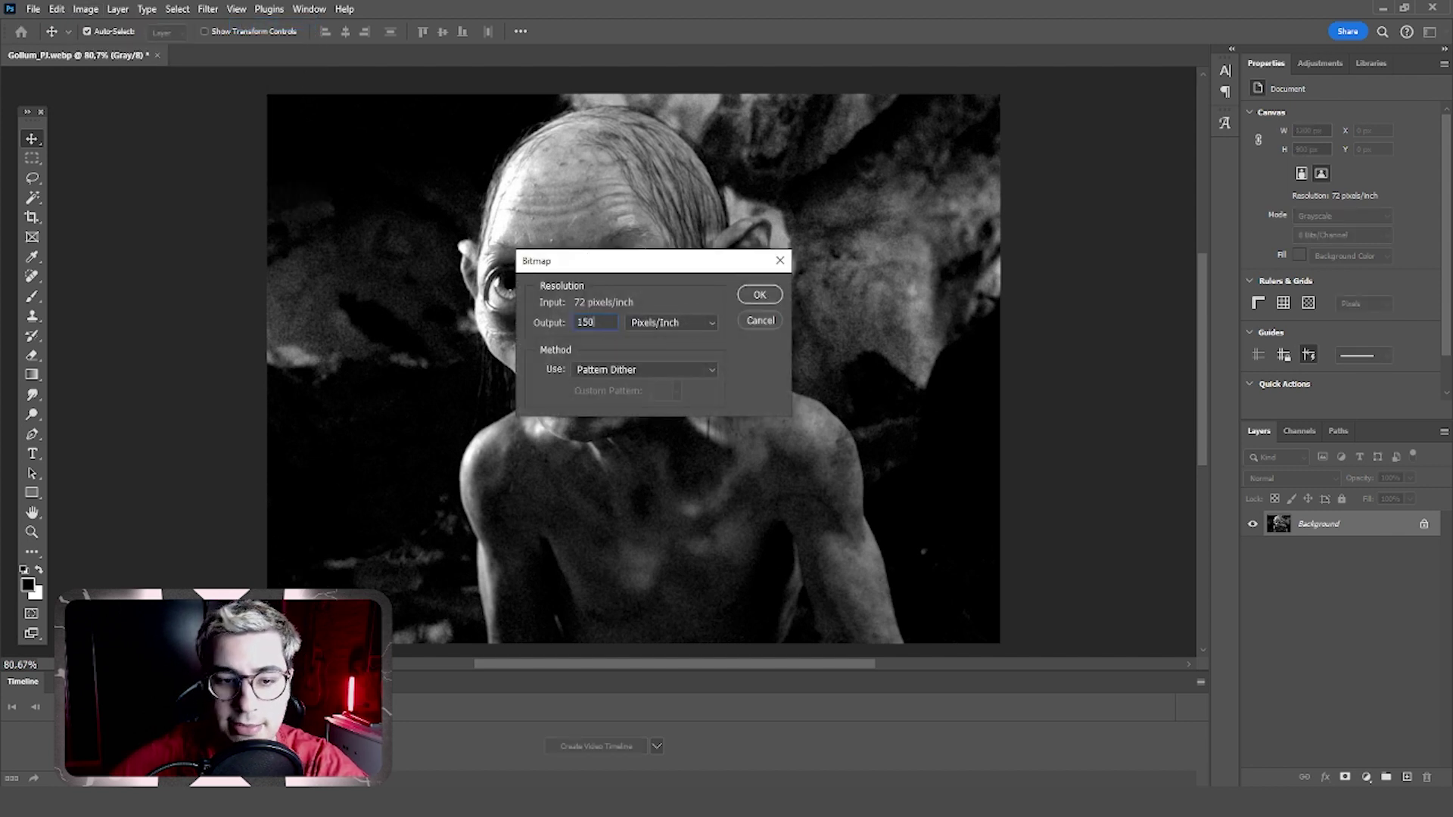
left_click(759, 295)
Zoom in on Gollum's face to inspect the 150 ppi dither, then zoom back out
scroll(586, 287, "up", 3)
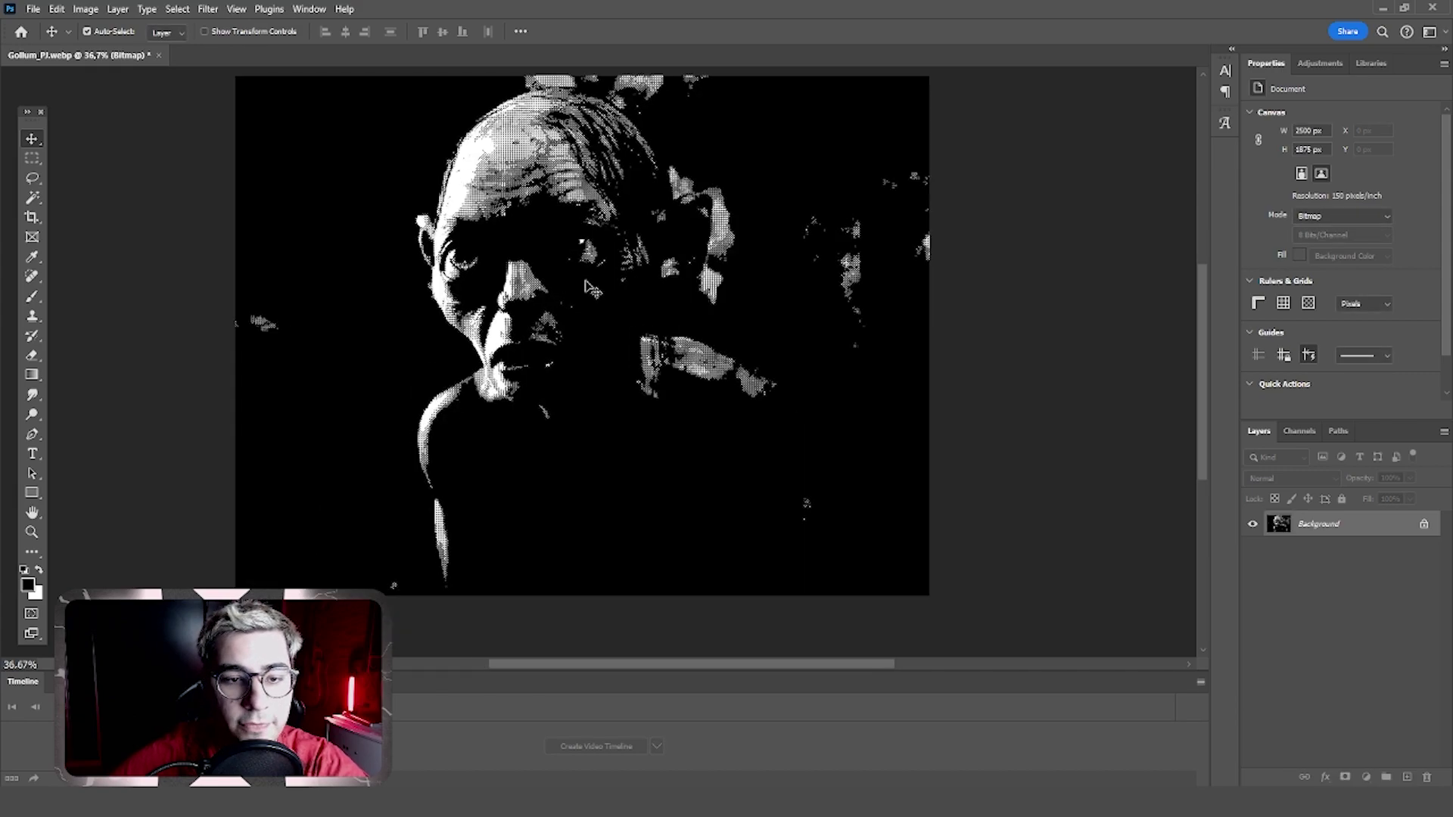
scroll(587, 286, "up", 2)
scroll(746, 412, "up", 1)
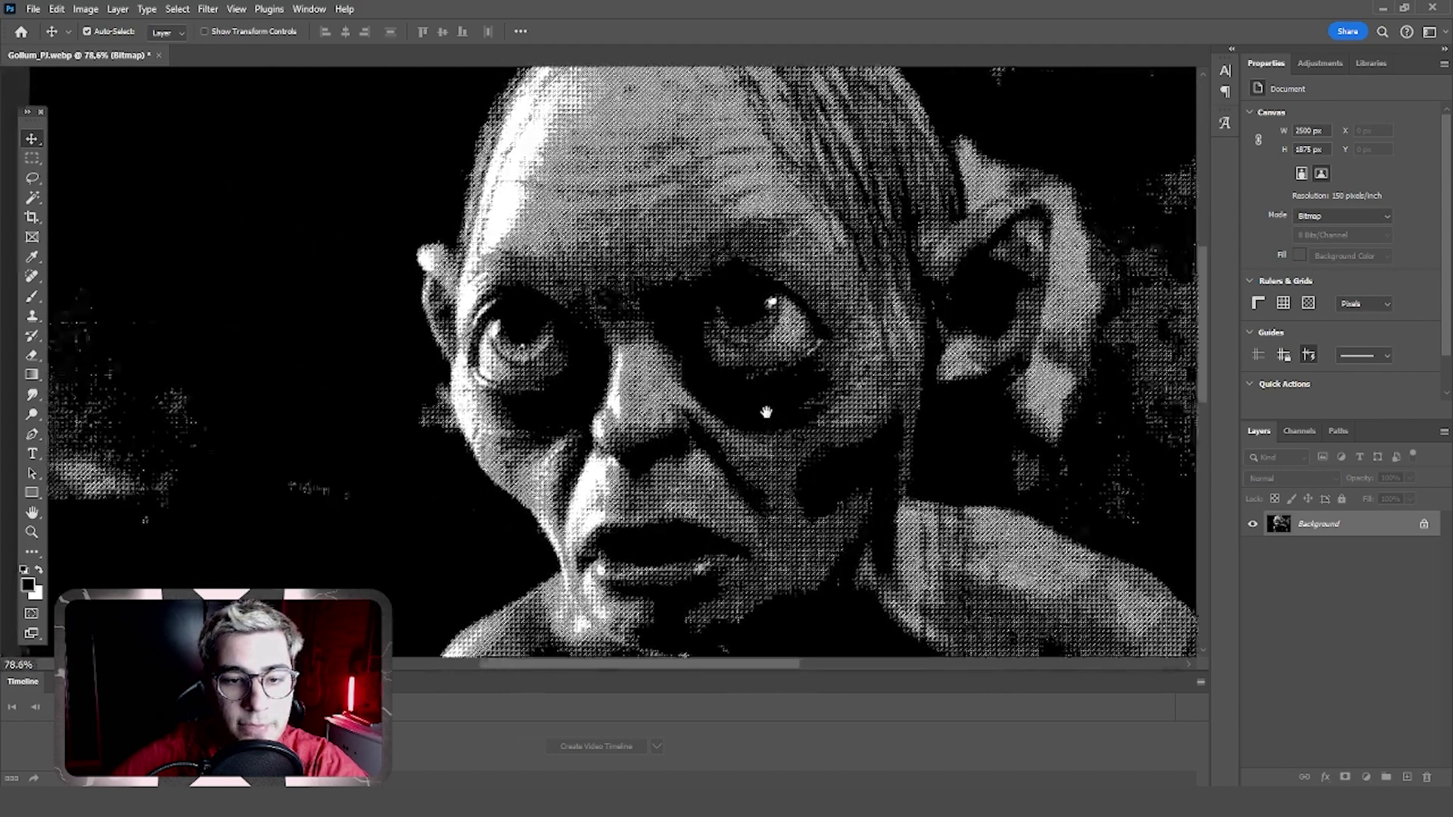
scroll(846, 454, "up", 1)
left_click_drag(809, 405, 723, 351)
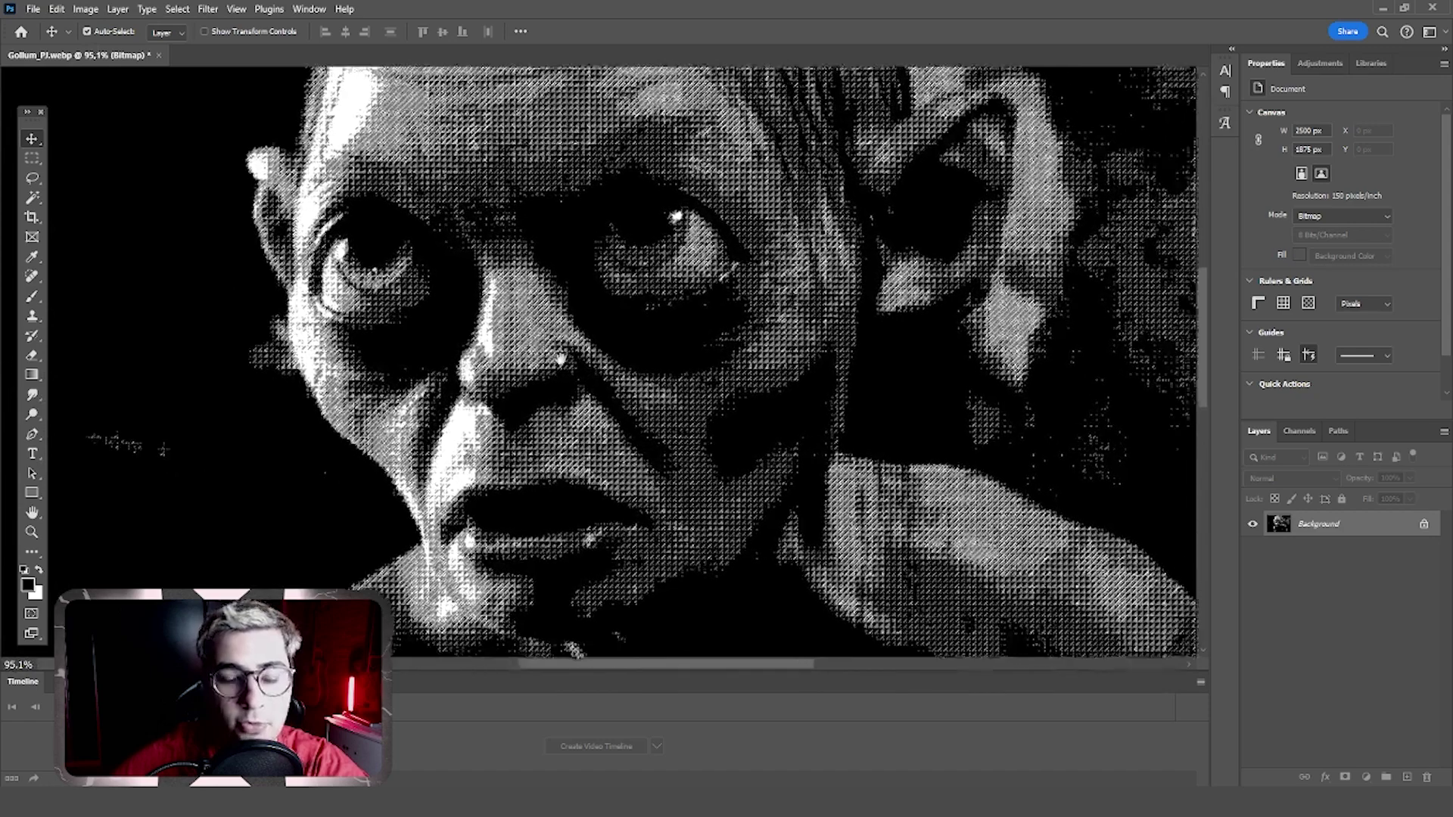
scroll(711, 212, "down", 2)
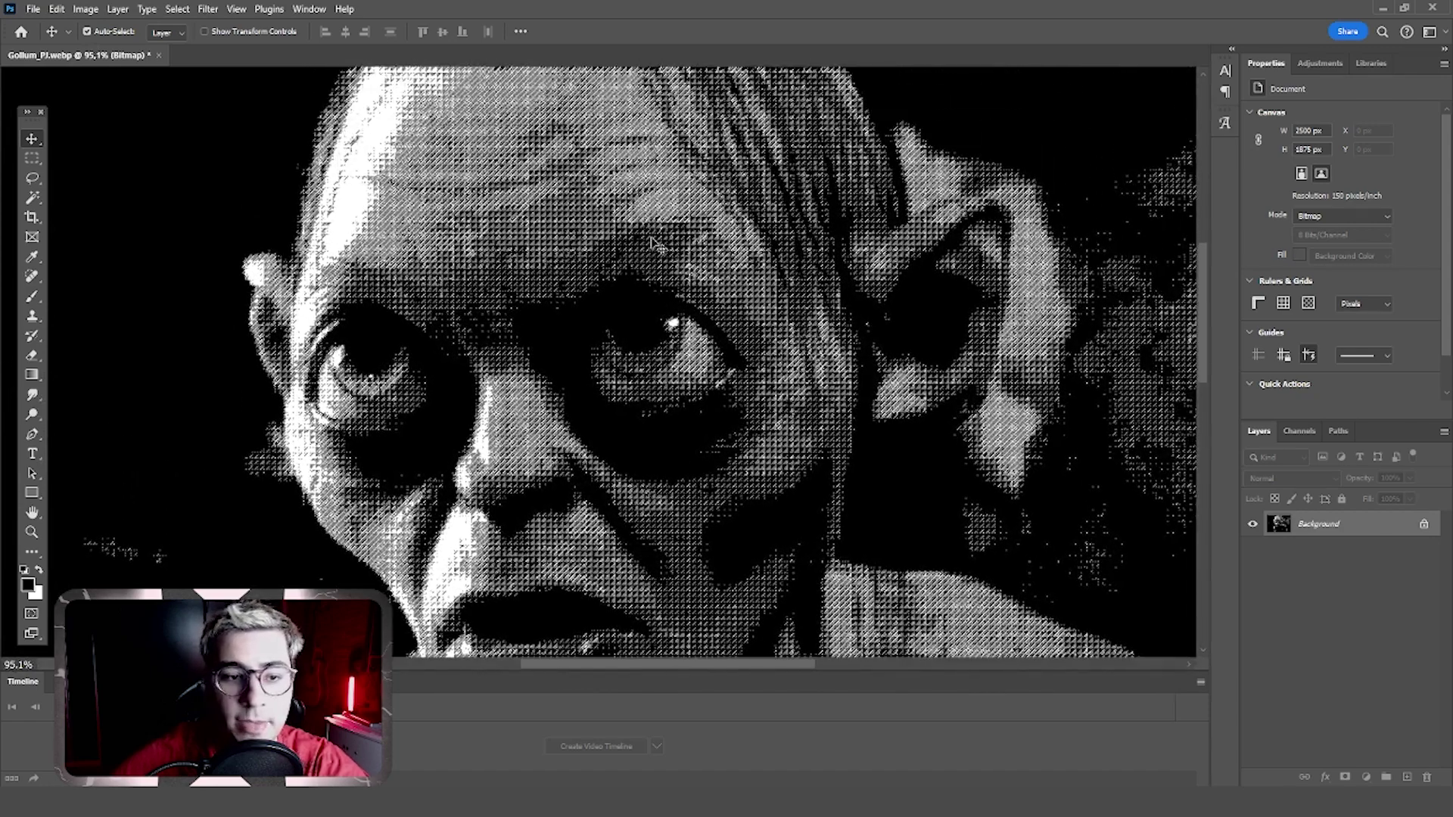
scroll(715, 287, "down", 2)
scroll(719, 367, "down", 1)
scroll(719, 367, "down", 1)
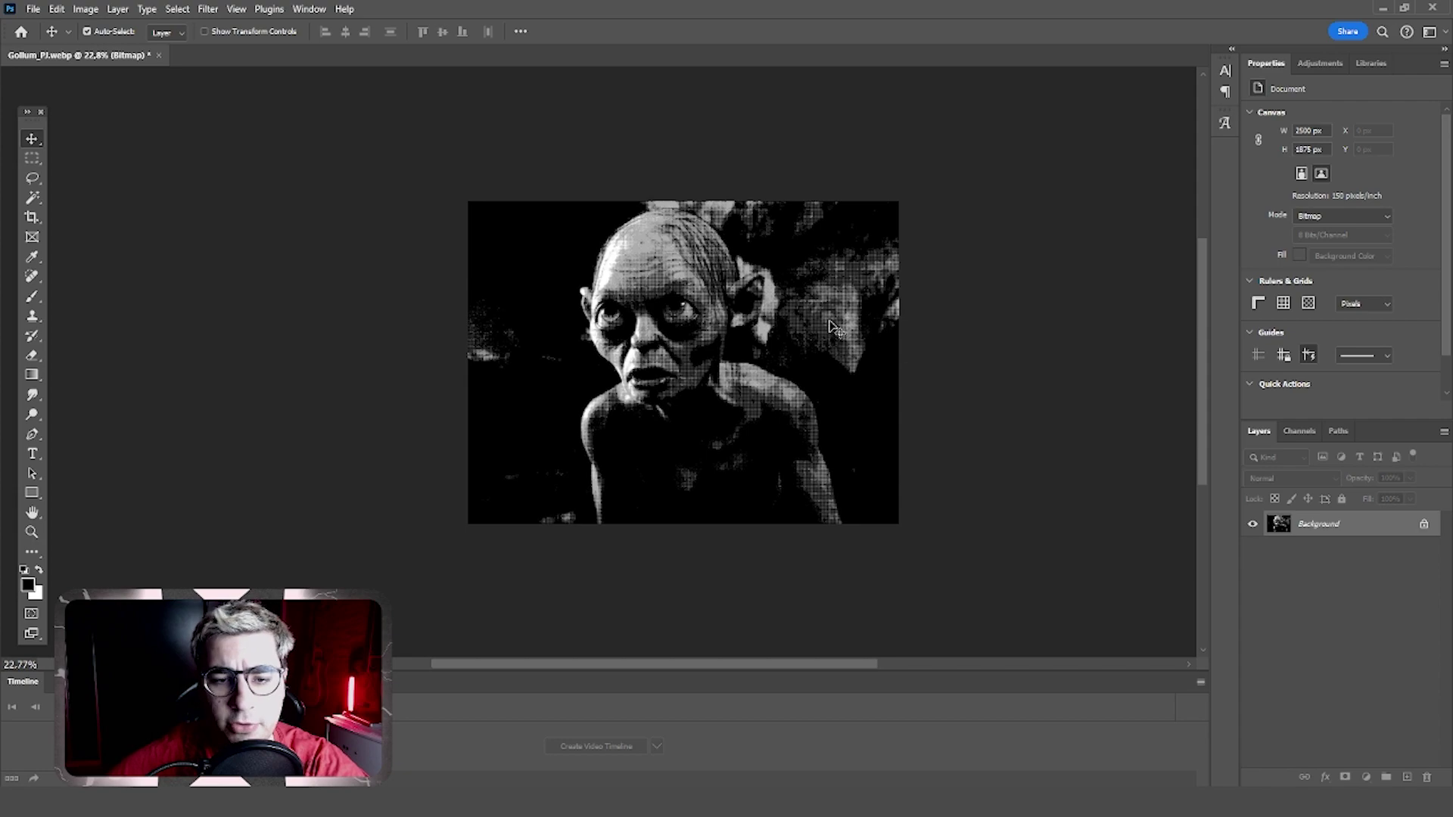
Zoom in and out repeatedly to inspect the 150 ppi pattern-dither texture
scroll(769, 333, "up", 2)
scroll(749, 333, "up", 2)
scroll(727, 333, "up", 2)
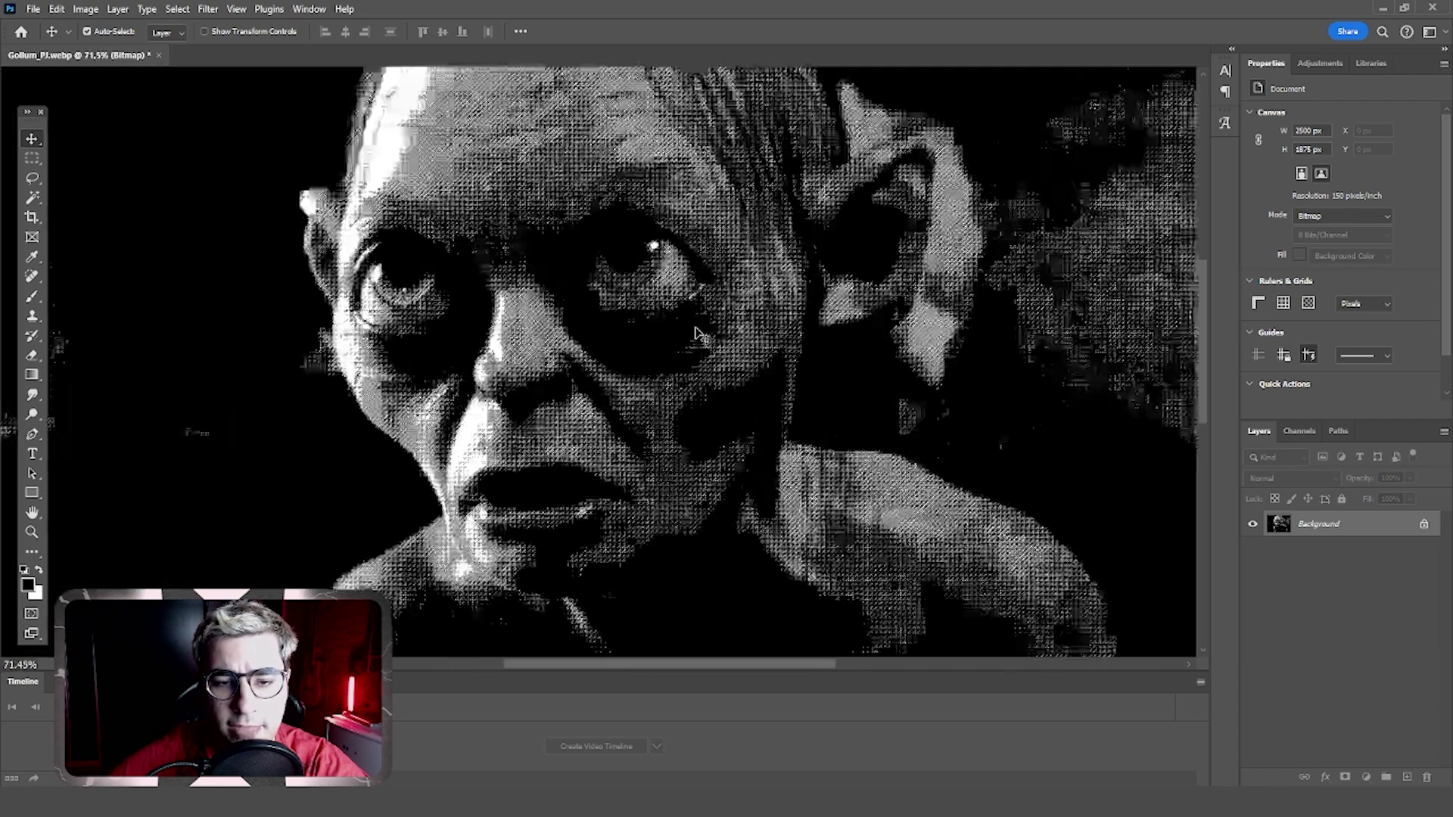
scroll(704, 333, "up", 2)
scroll(787, 392, "up", 2)
scroll(849, 389, "up", 2)
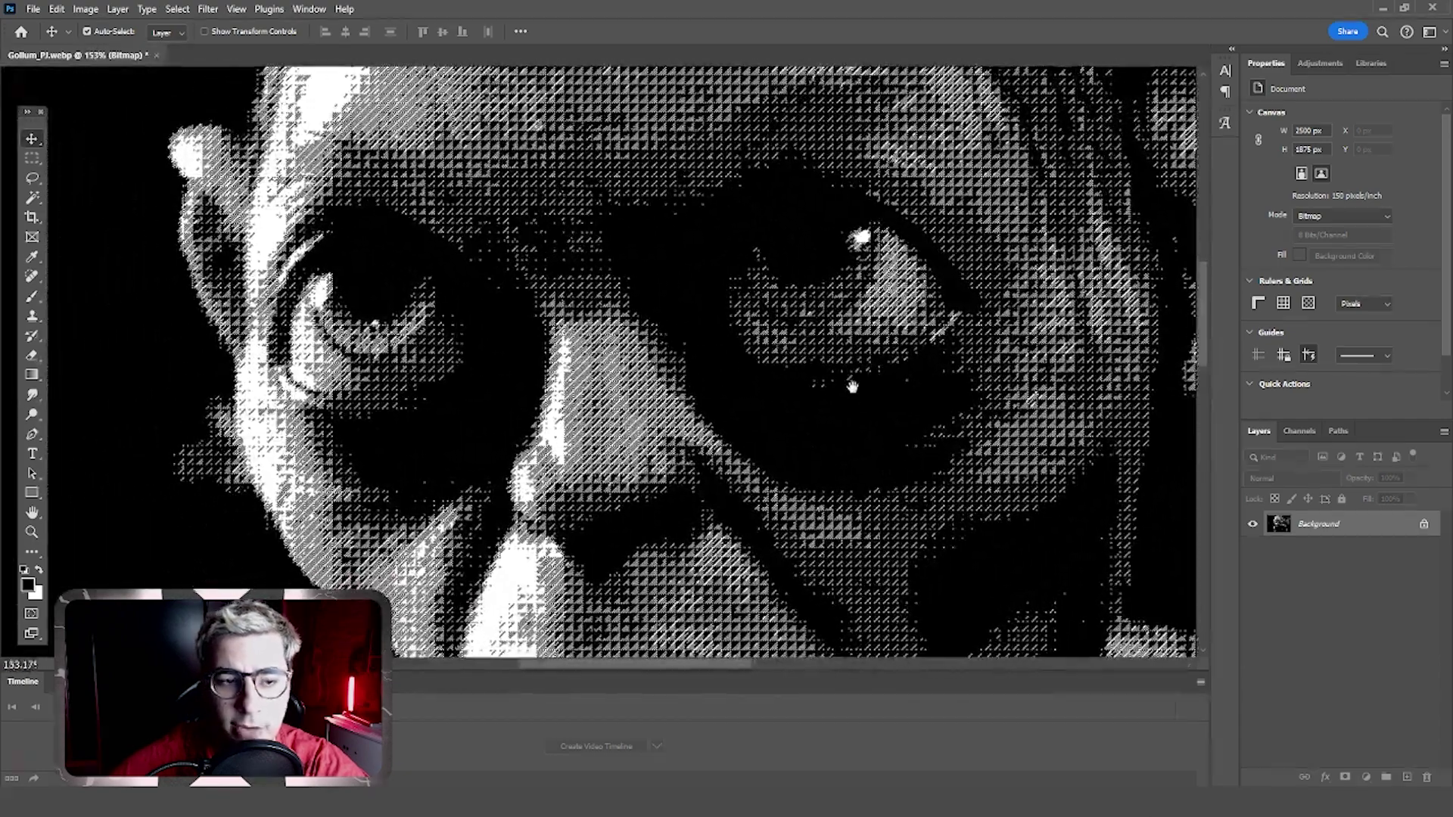
scroll(784, 539, "up", 2)
scroll(682, 538, "down", 2)
scroll(545, 469, "down", 2)
scroll(567, 424, "down", 2)
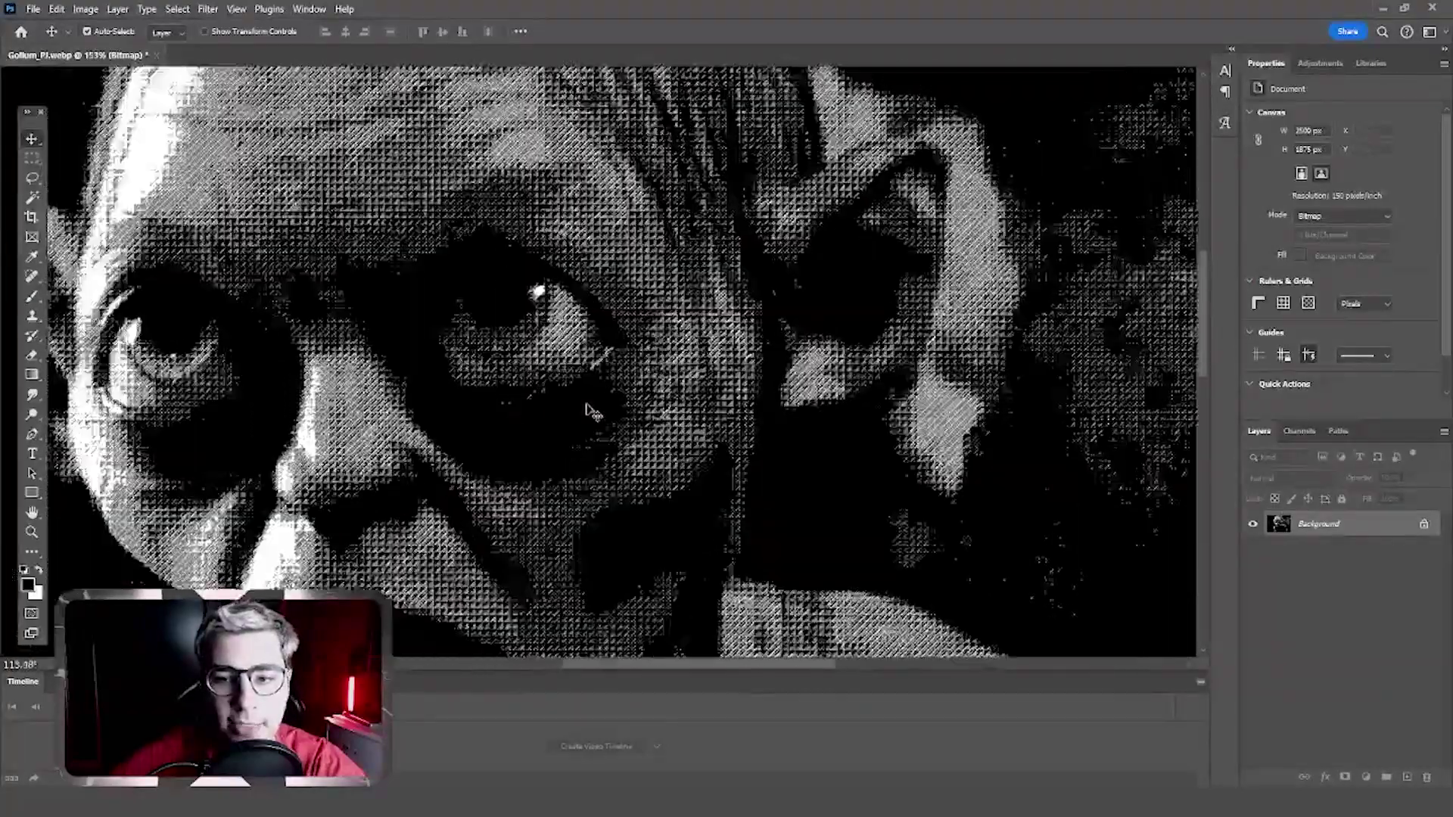
scroll(586, 411, "down", 2)
scroll(587, 411, "down", 2)
scroll(606, 417, "down", 2)
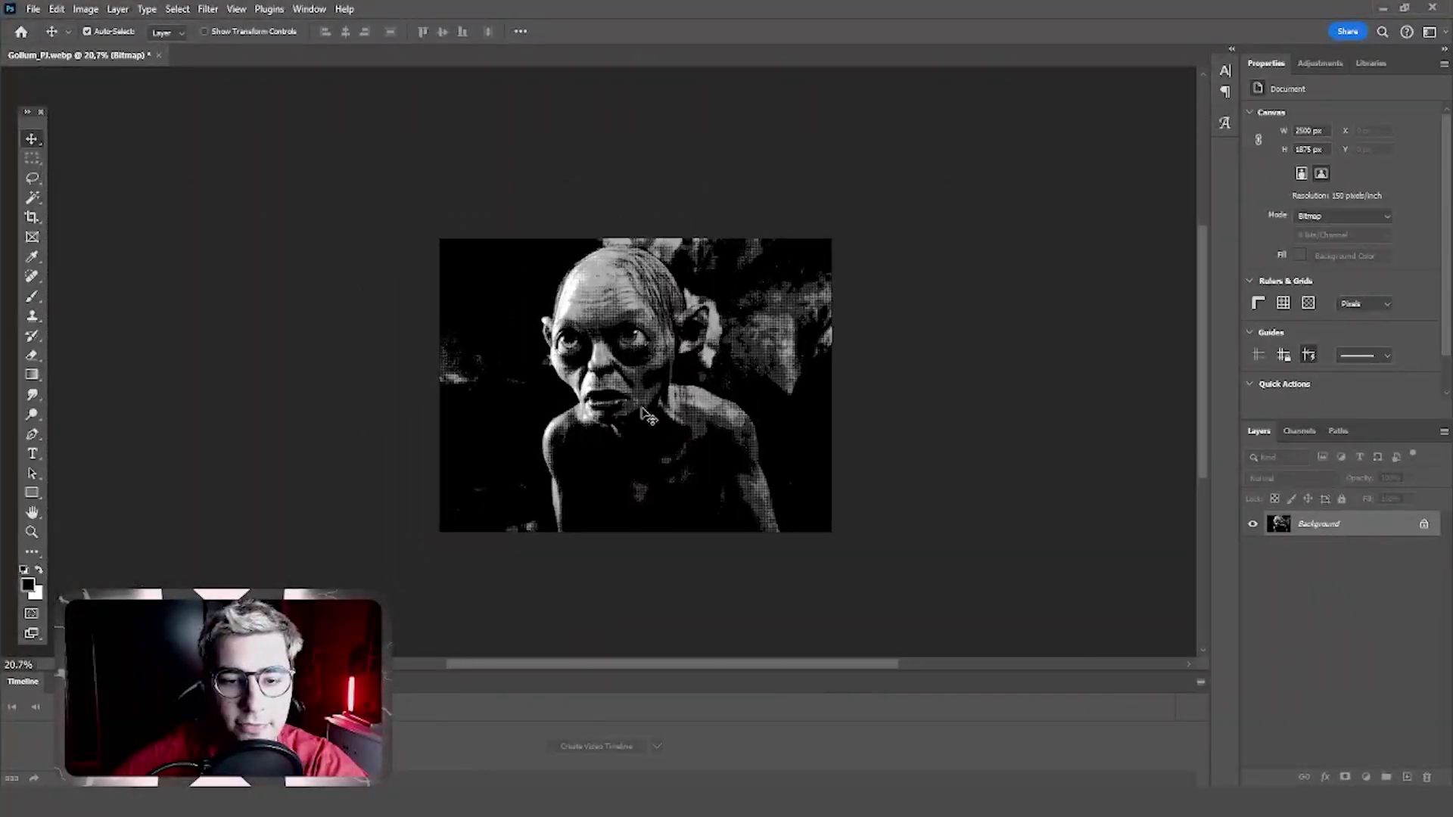
scroll(642, 430, "down", 2)
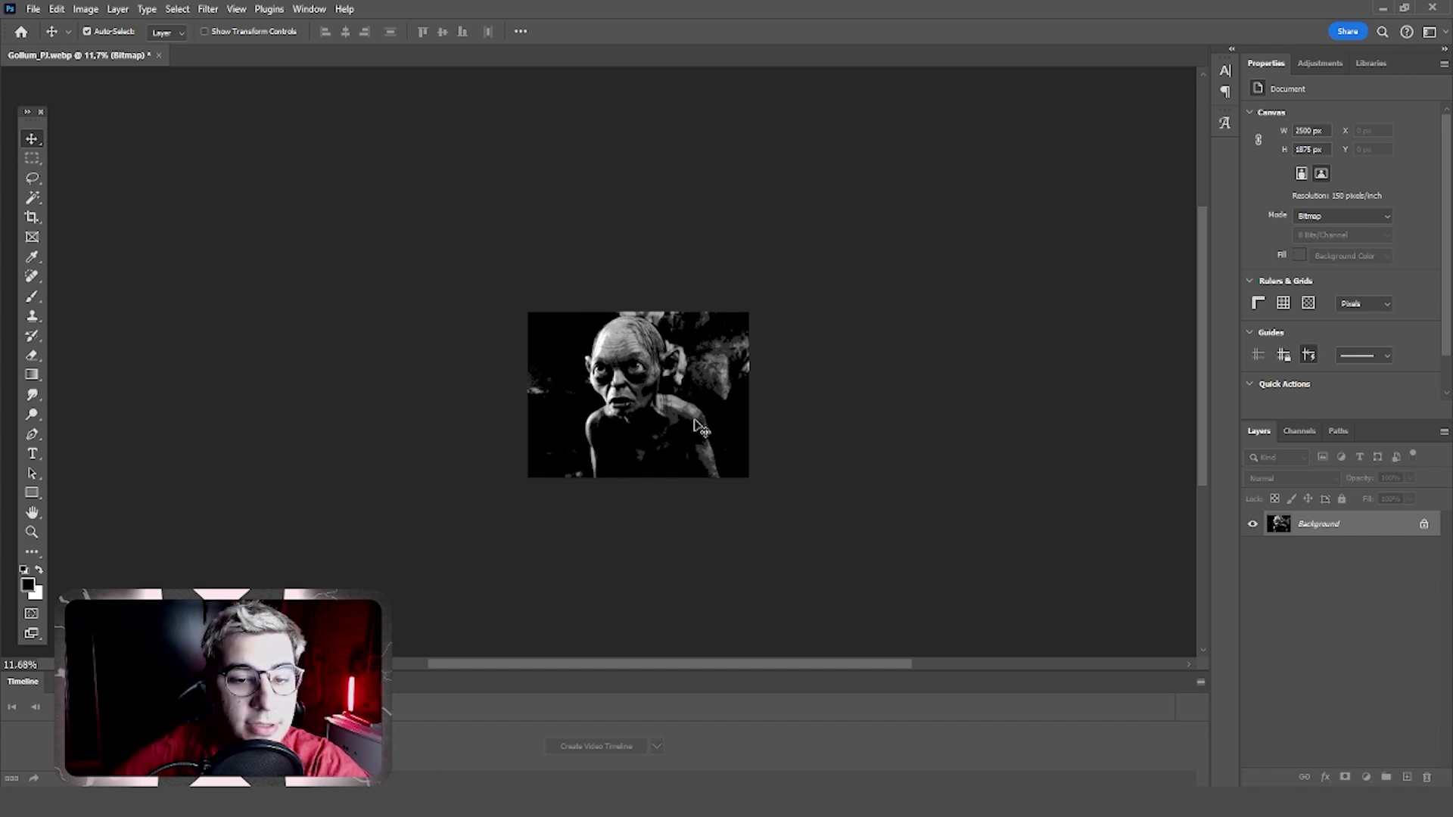
scroll(701, 428, "up", 2)
scroll(701, 428, "up", 3)
scroll(701, 427, "up", 3)
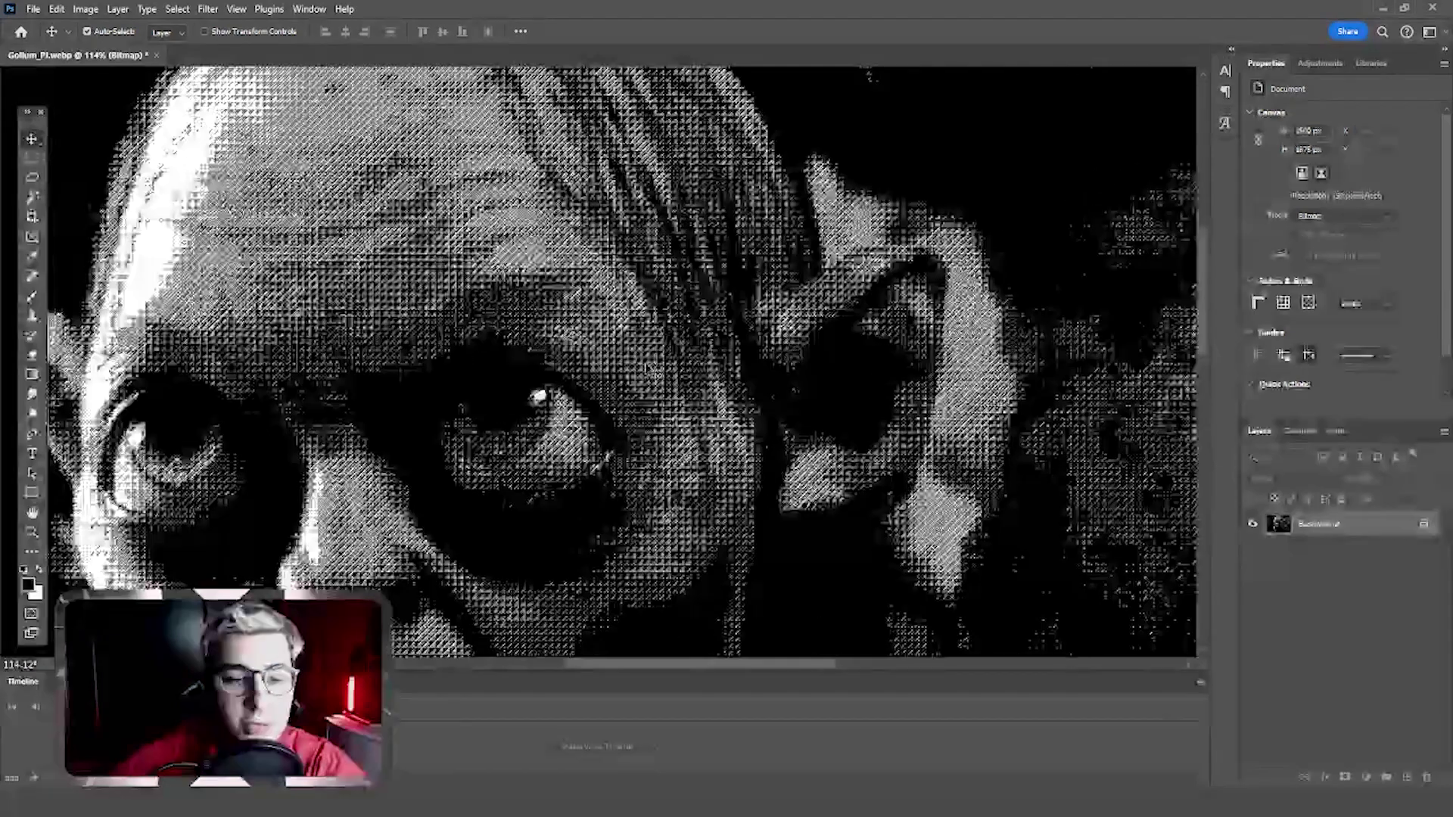
scroll(701, 428, "up", 2)
scroll(532, 462, "down", 3)
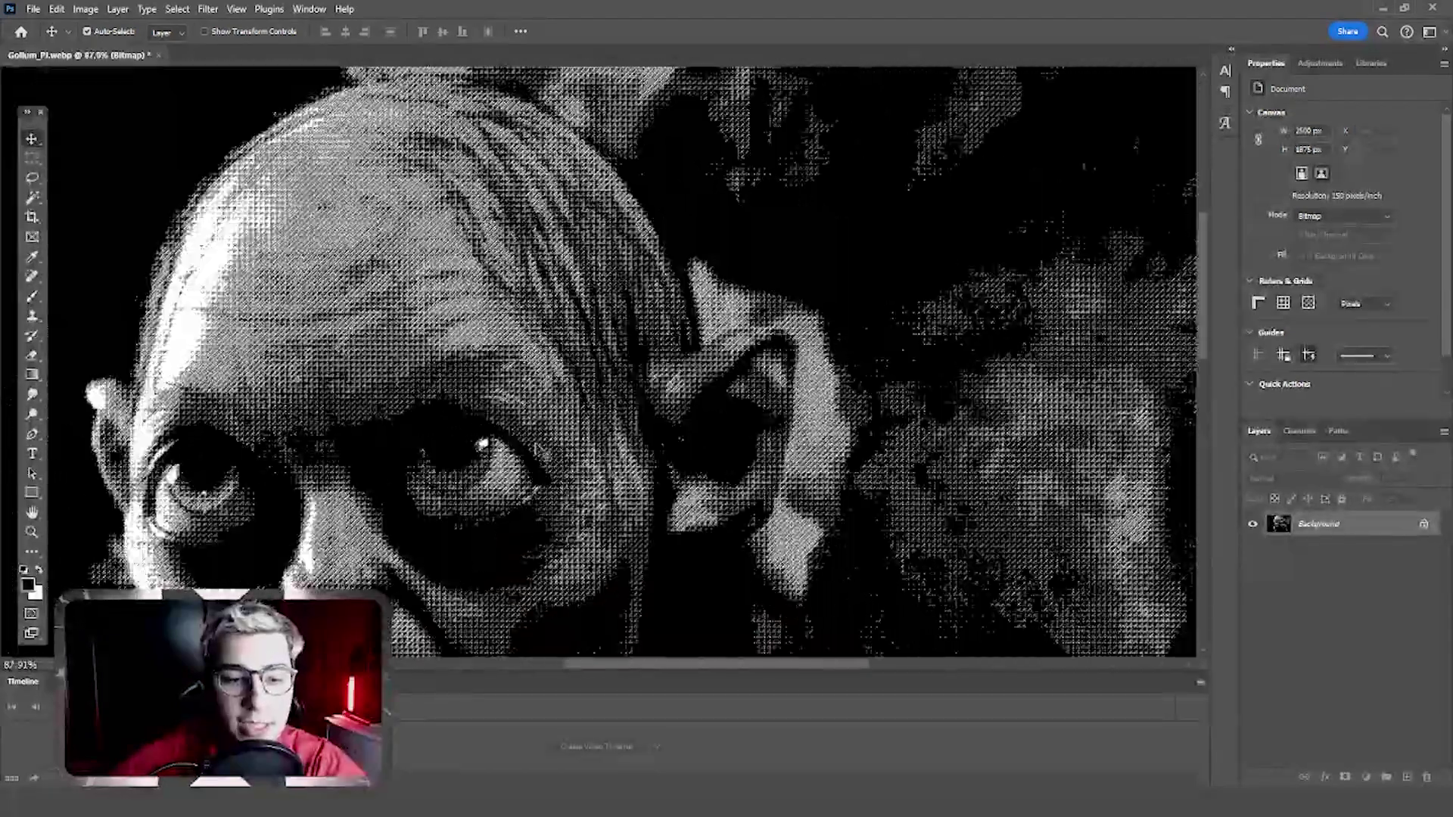
scroll(532, 462, "down", 3)
scroll(534, 462, "down", 3)
scroll(560, 378, "down", 2)
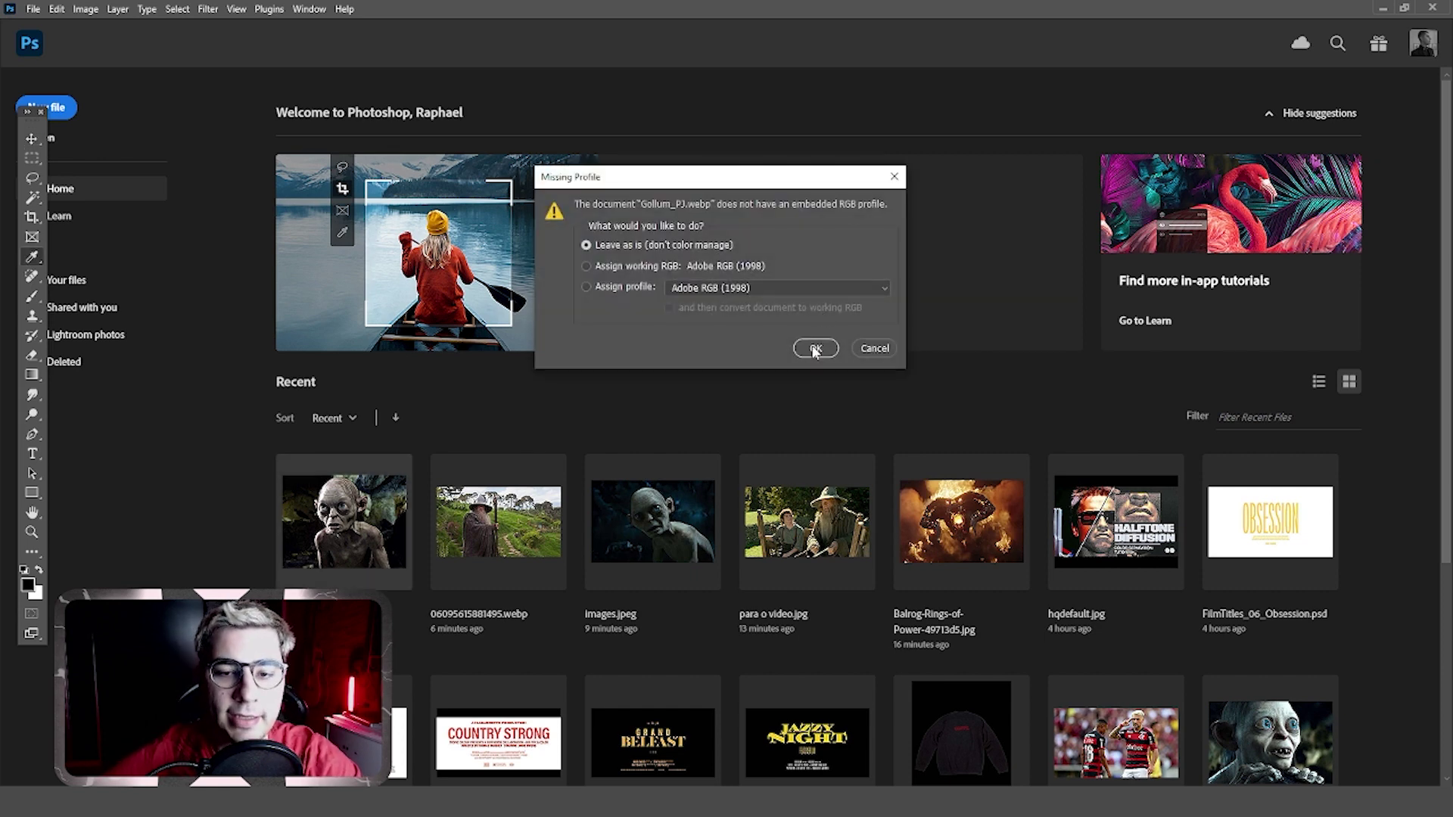
Open the reopened photo unmanaged and convert it to Grayscale, discarding colour
left_click(815, 349)
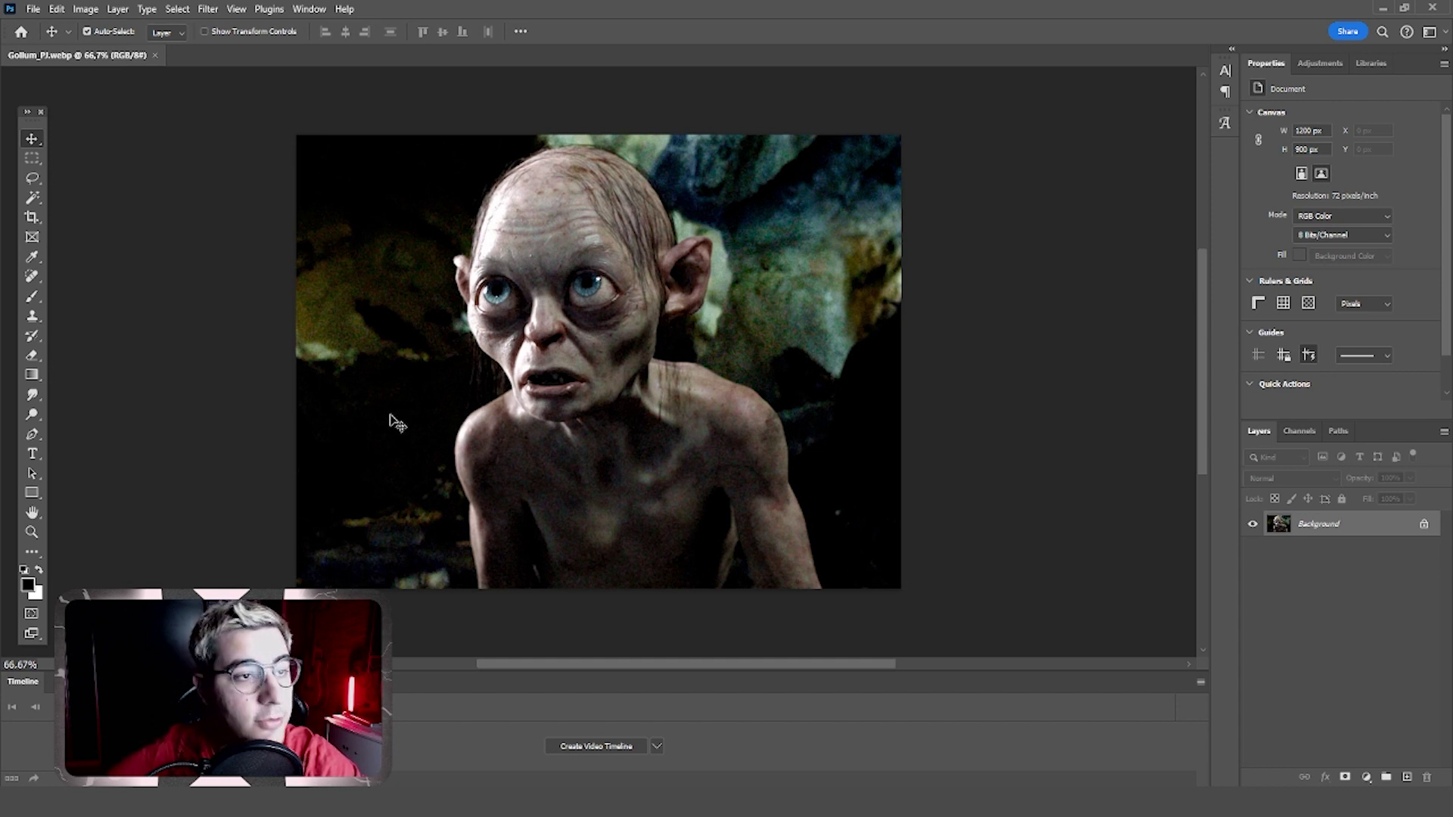
left_click(84, 13)
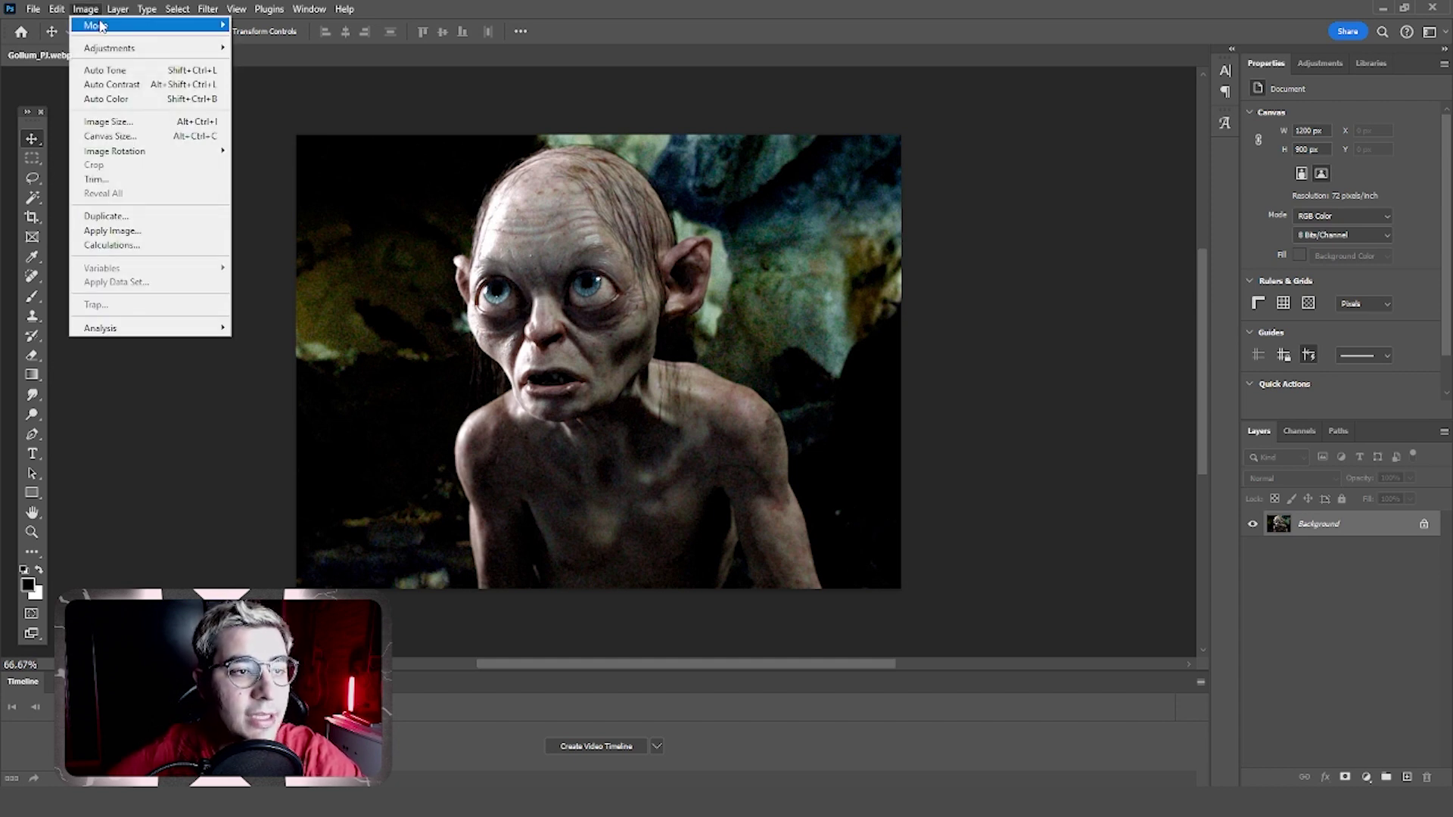
left_click(256, 39)
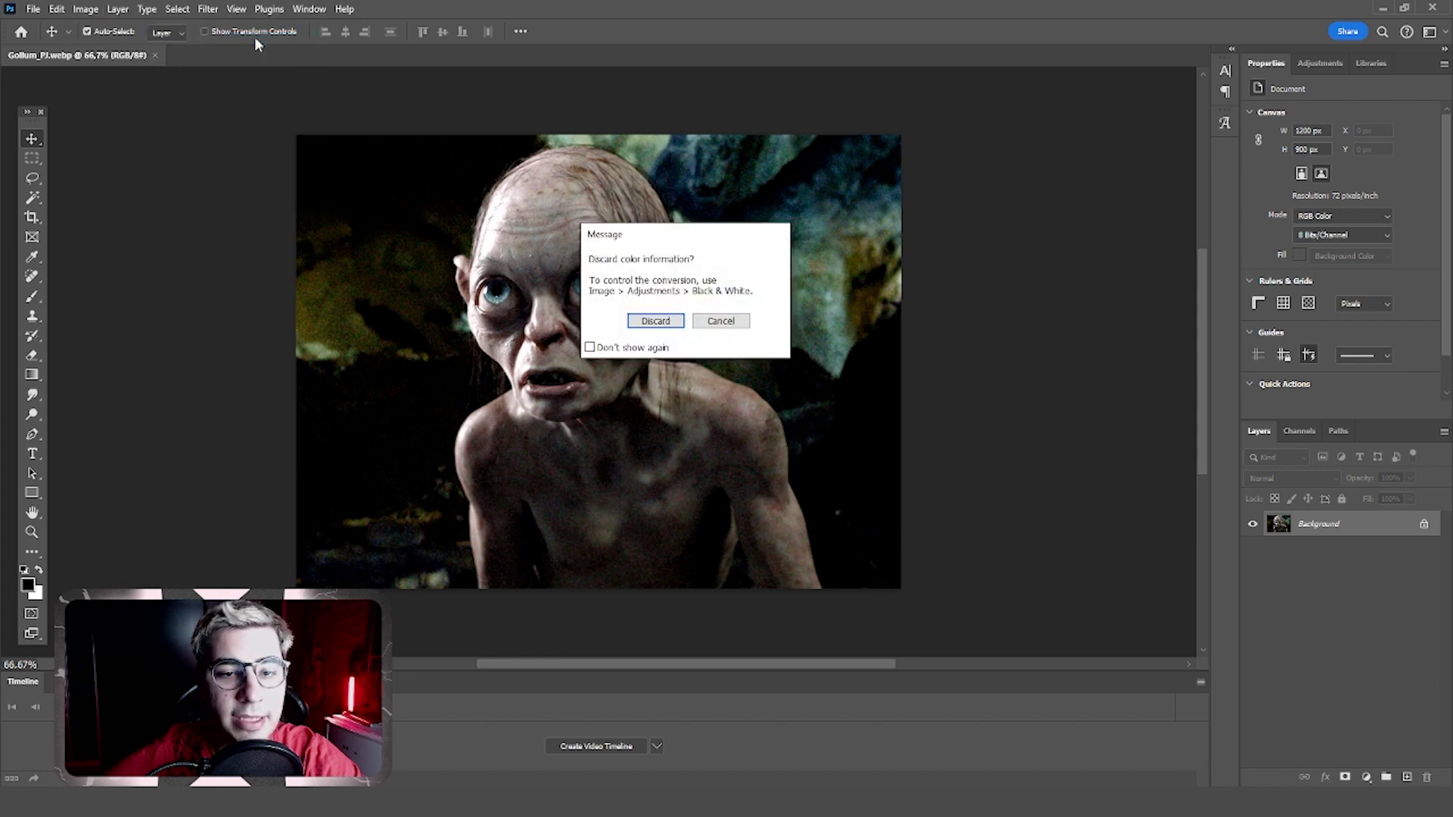
left_click(655, 322)
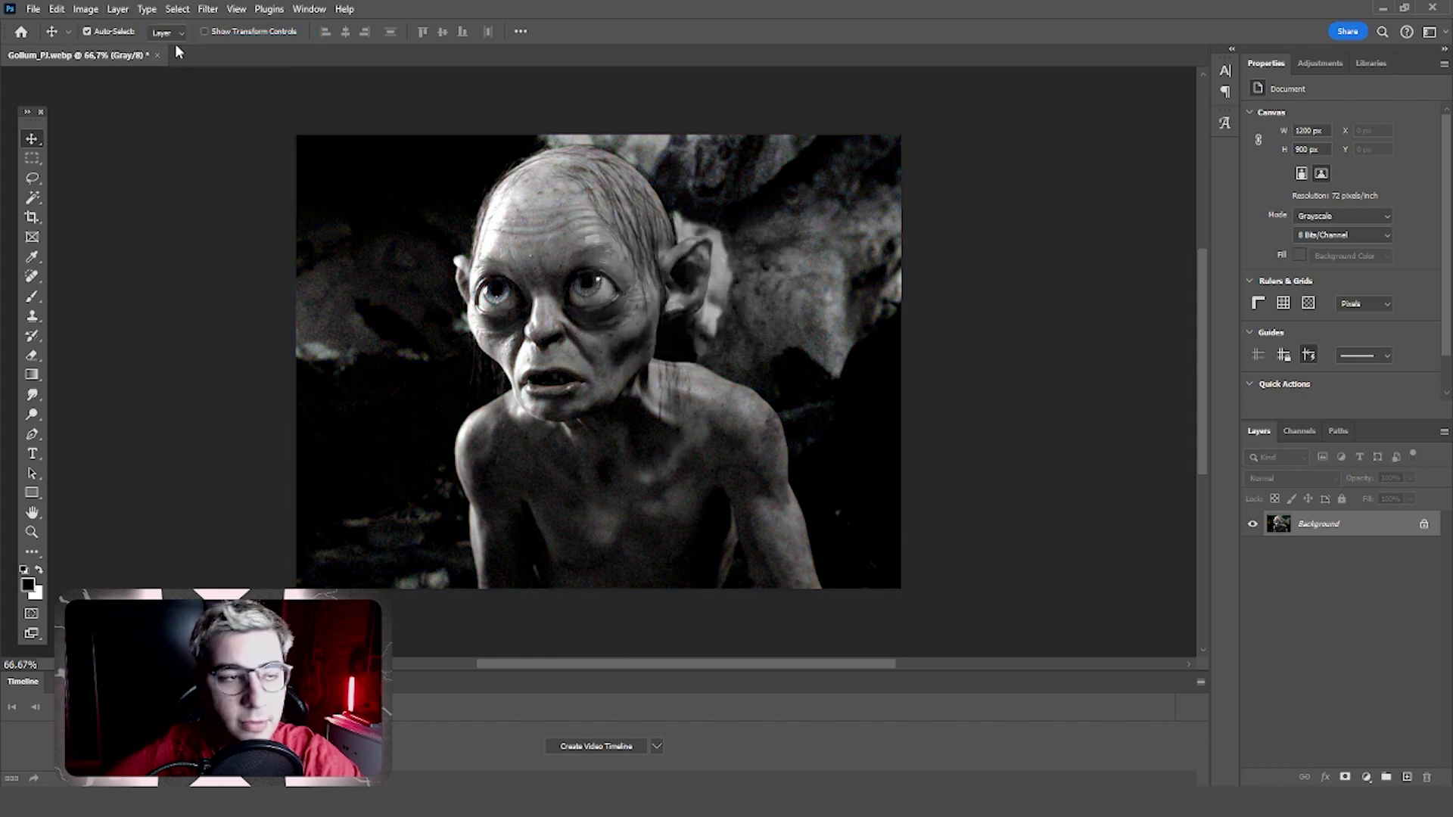
Set up a Bitmap conversion at 150 pixels/inch using Halftone Screen
left_click(112, 9)
mouse_move(96, 25)
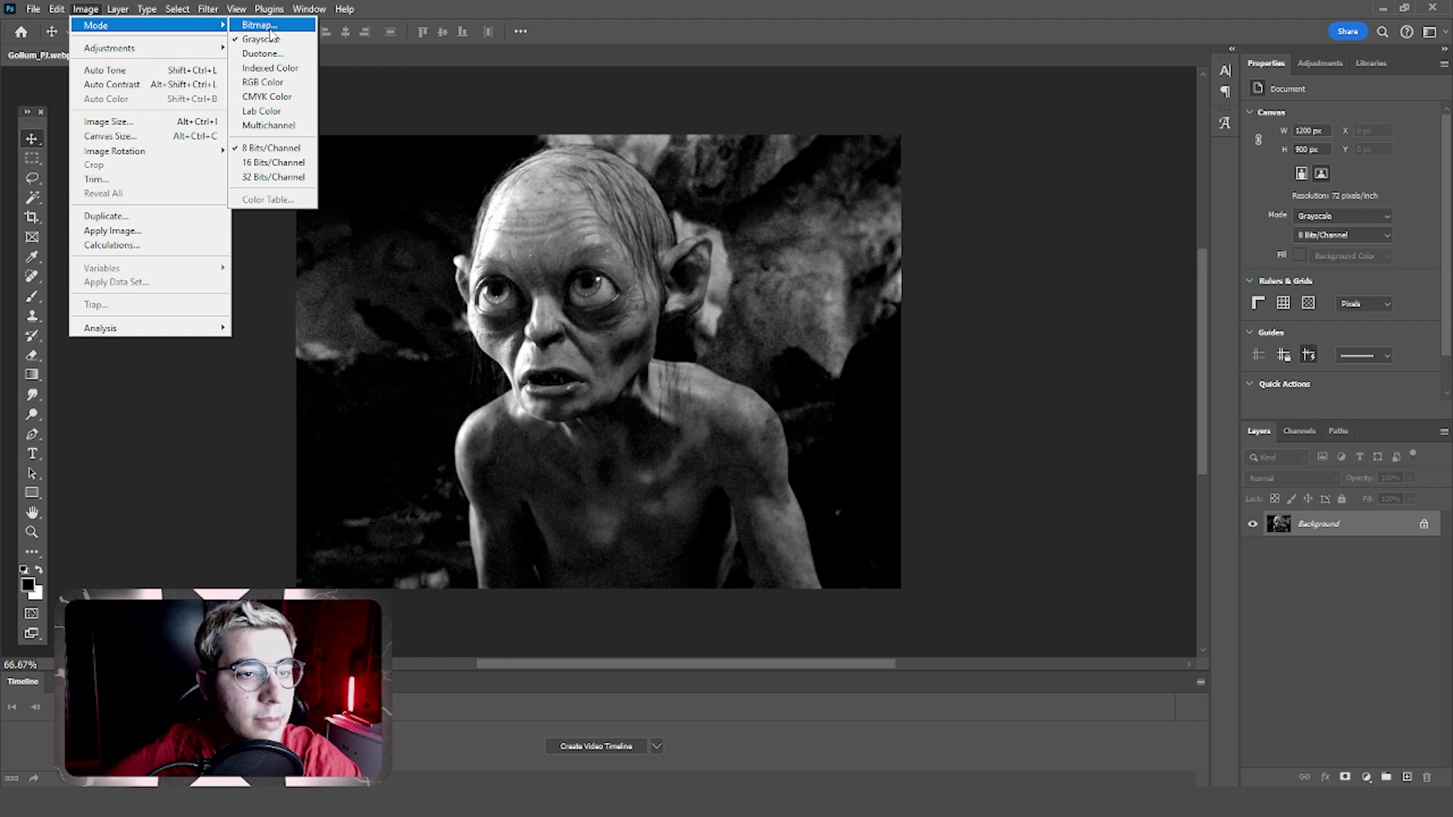
left_click(261, 26)
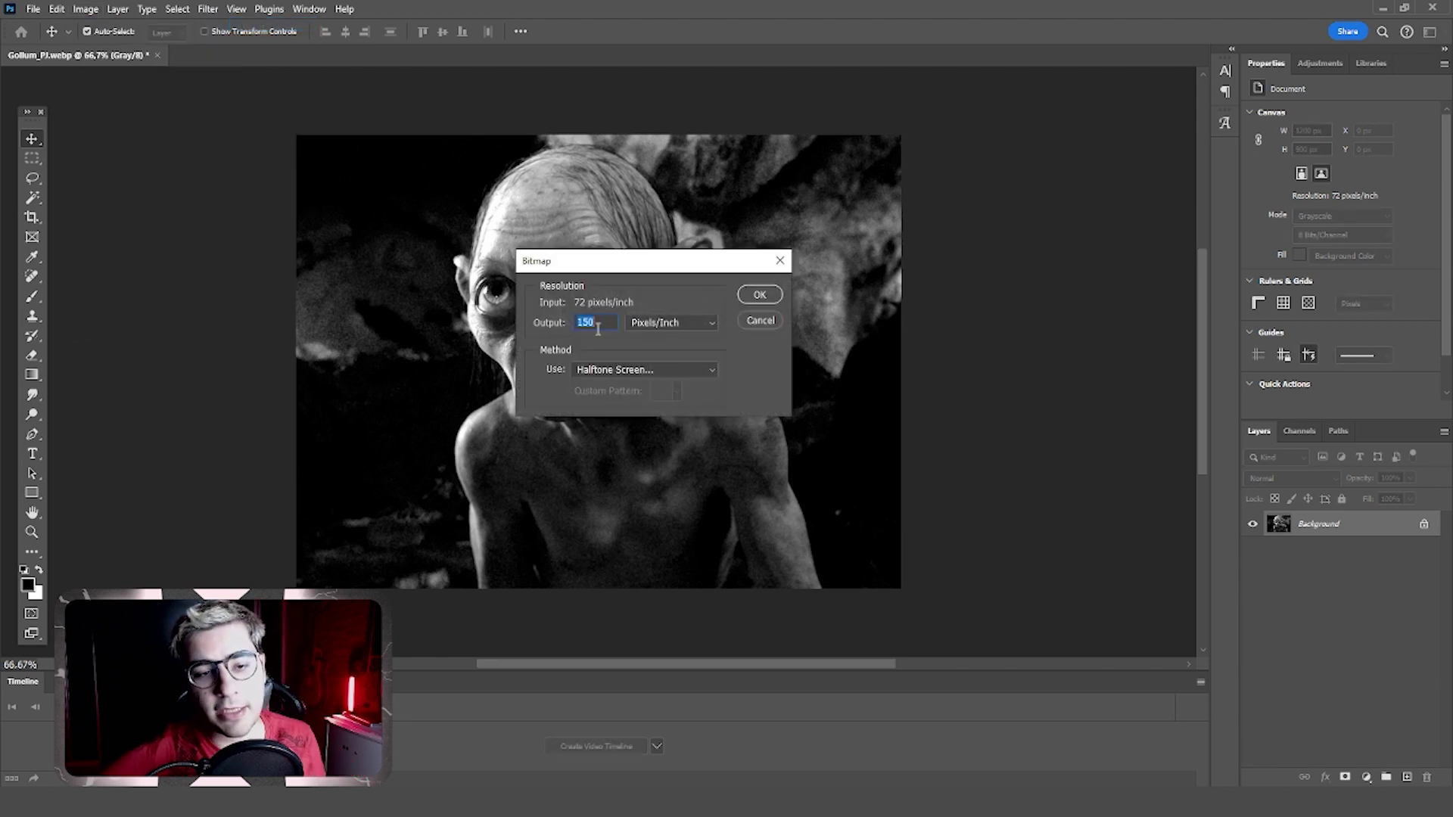
type("150")
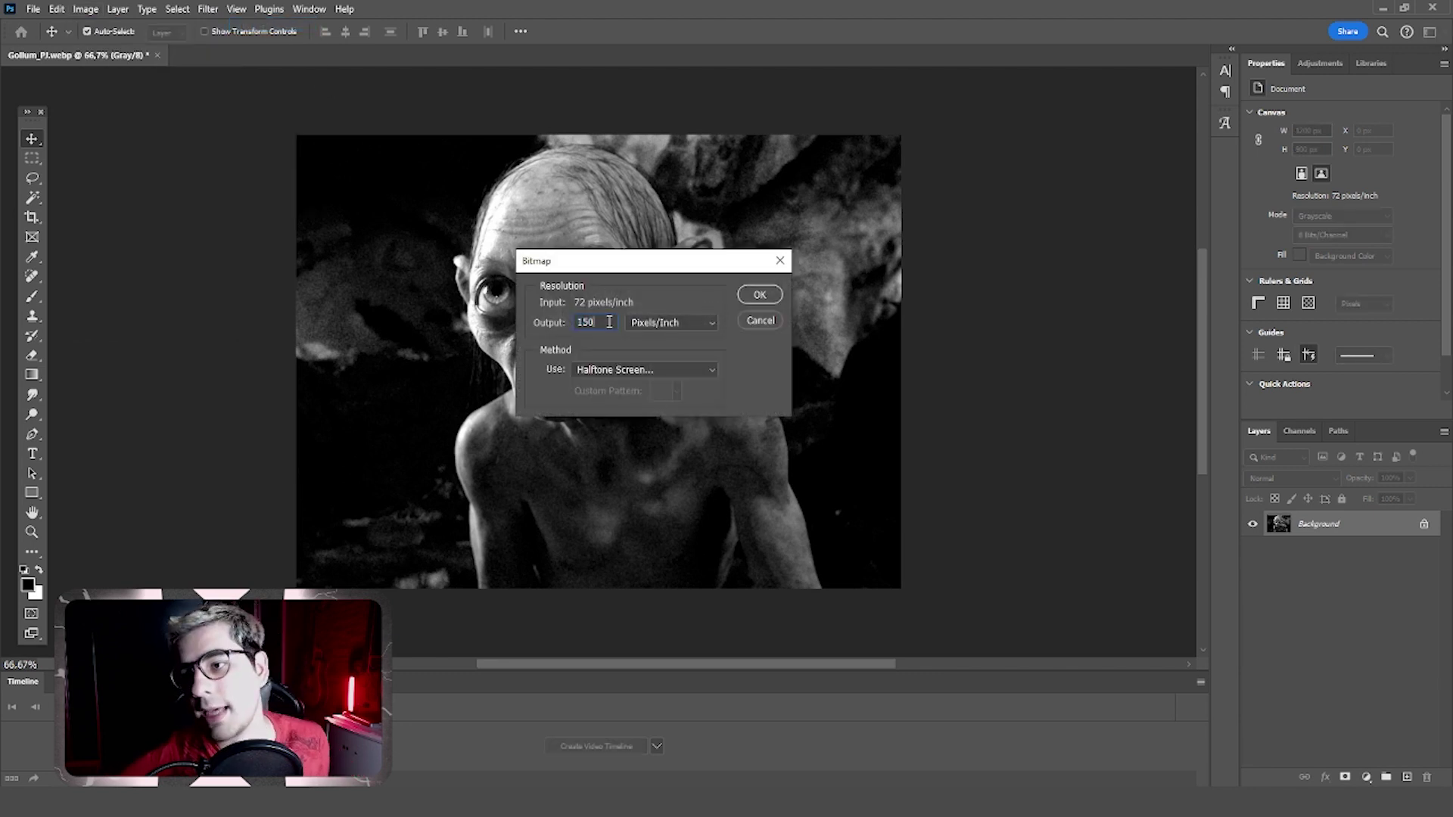
left_click(594, 371)
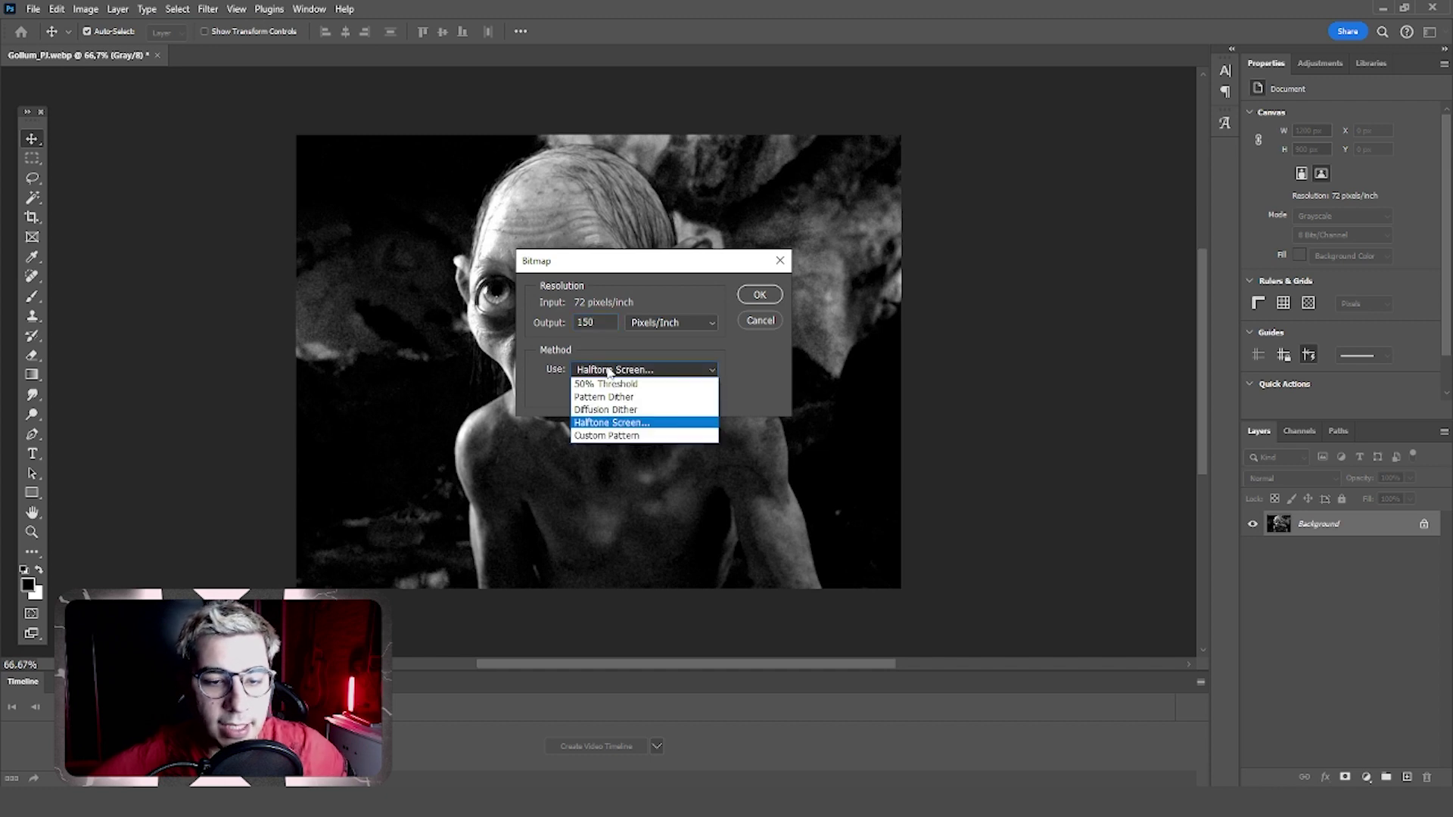
left_click(637, 423)
left_click(758, 300)
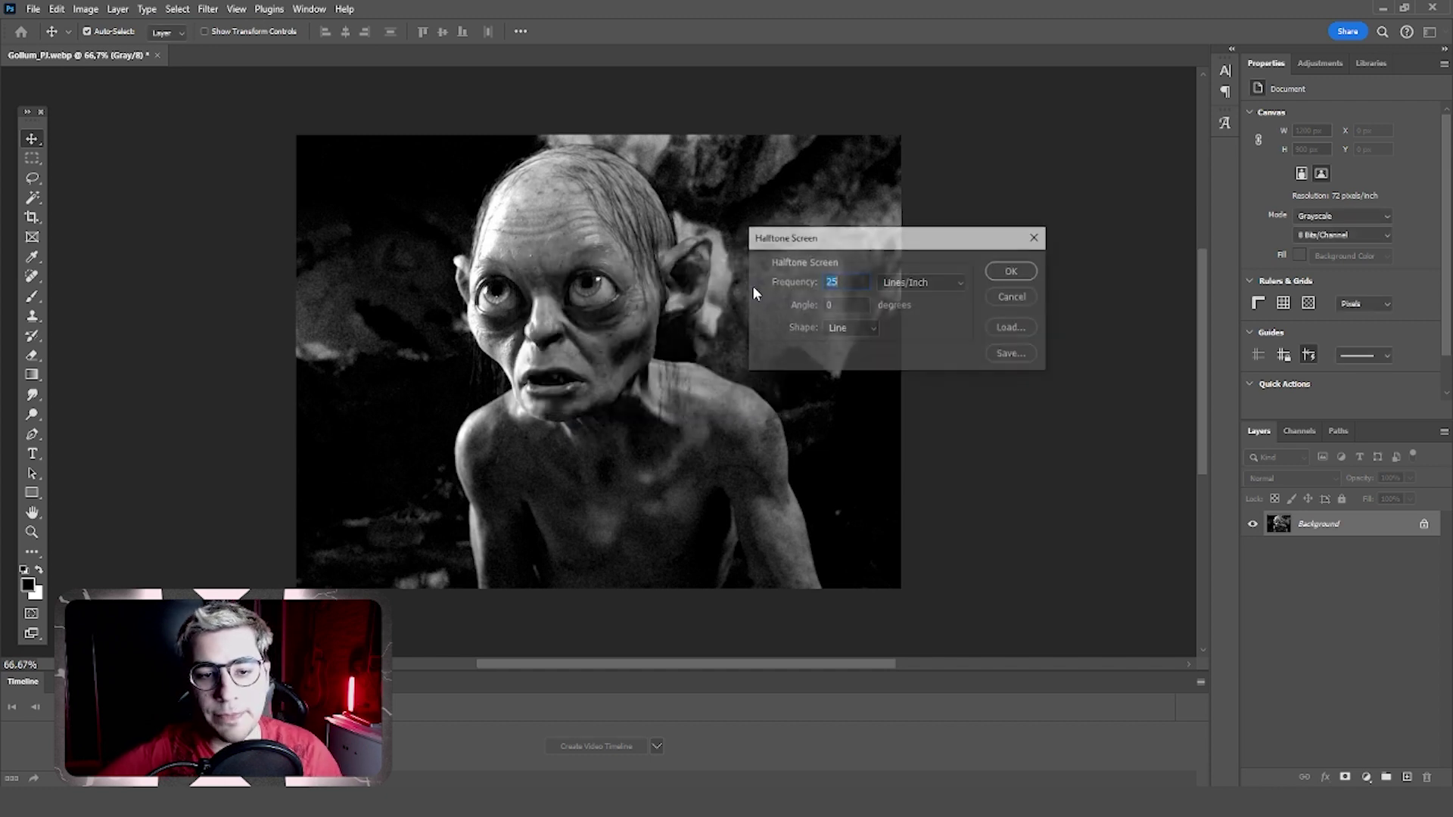
Apply a Line-shaped halftone screen at 25 lines/inch and 0 degrees
left_click_drag(843, 239, 584, 279)
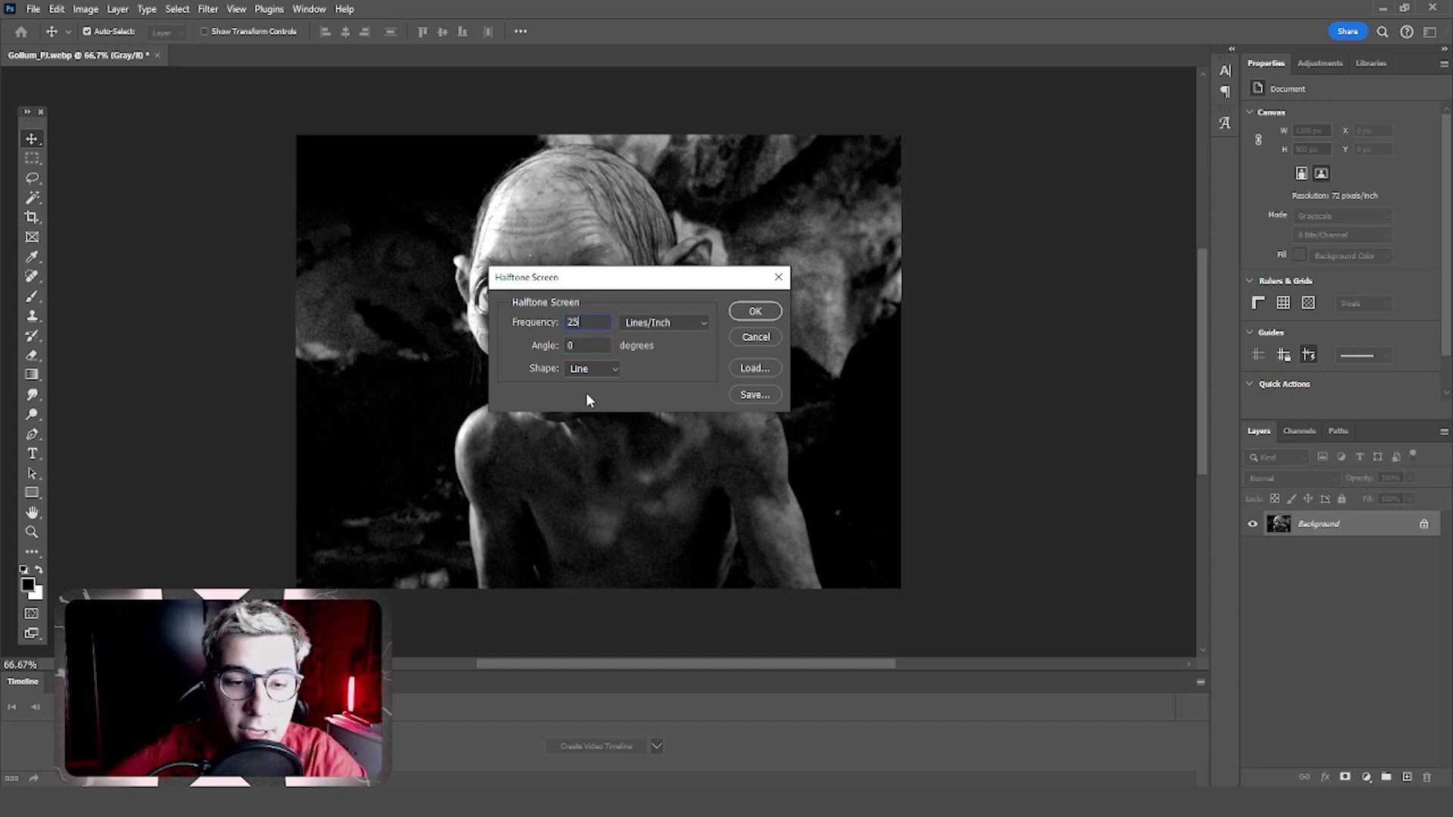
left_click(599, 370)
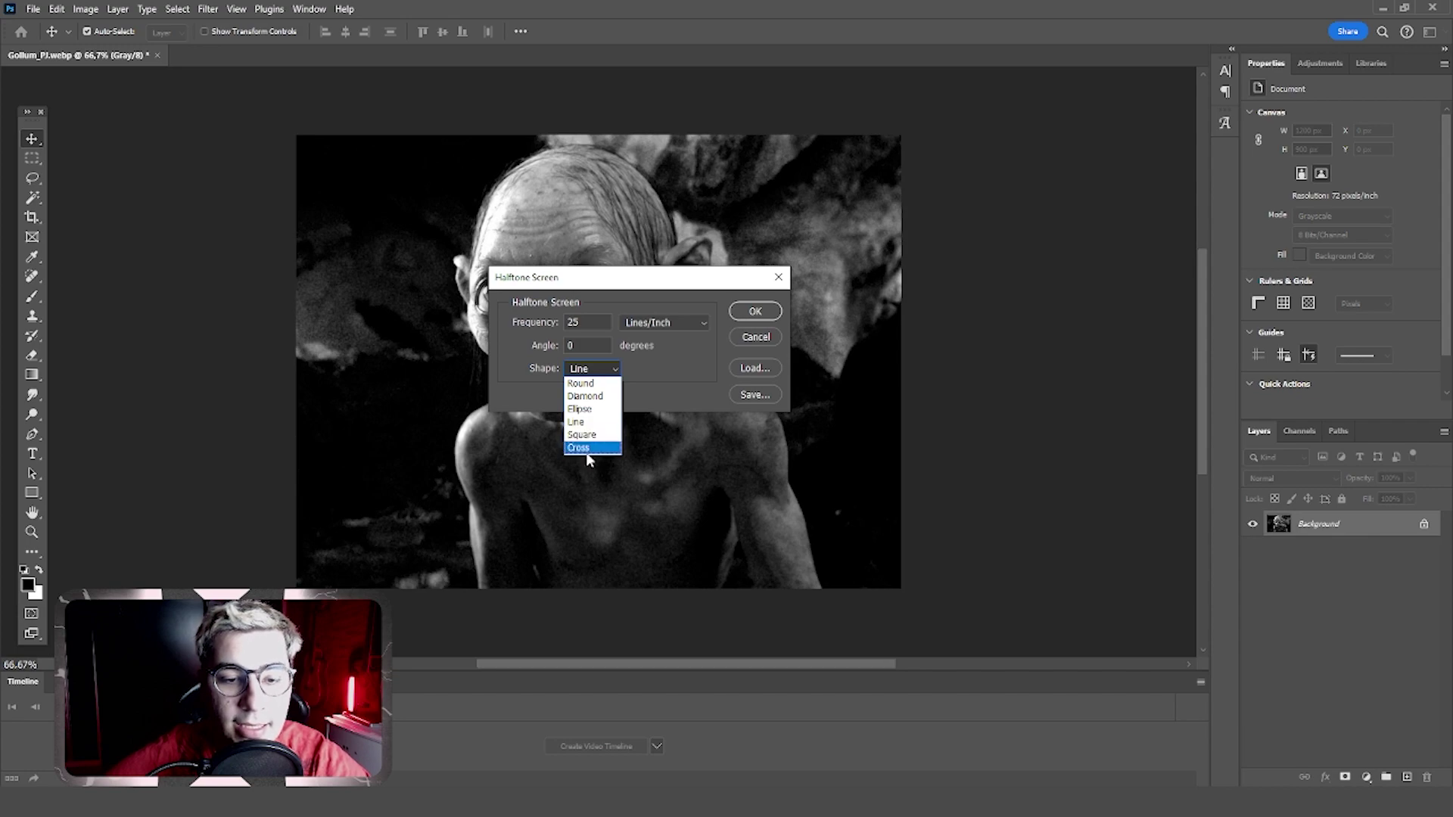
left_click(588, 422)
left_click(754, 314)
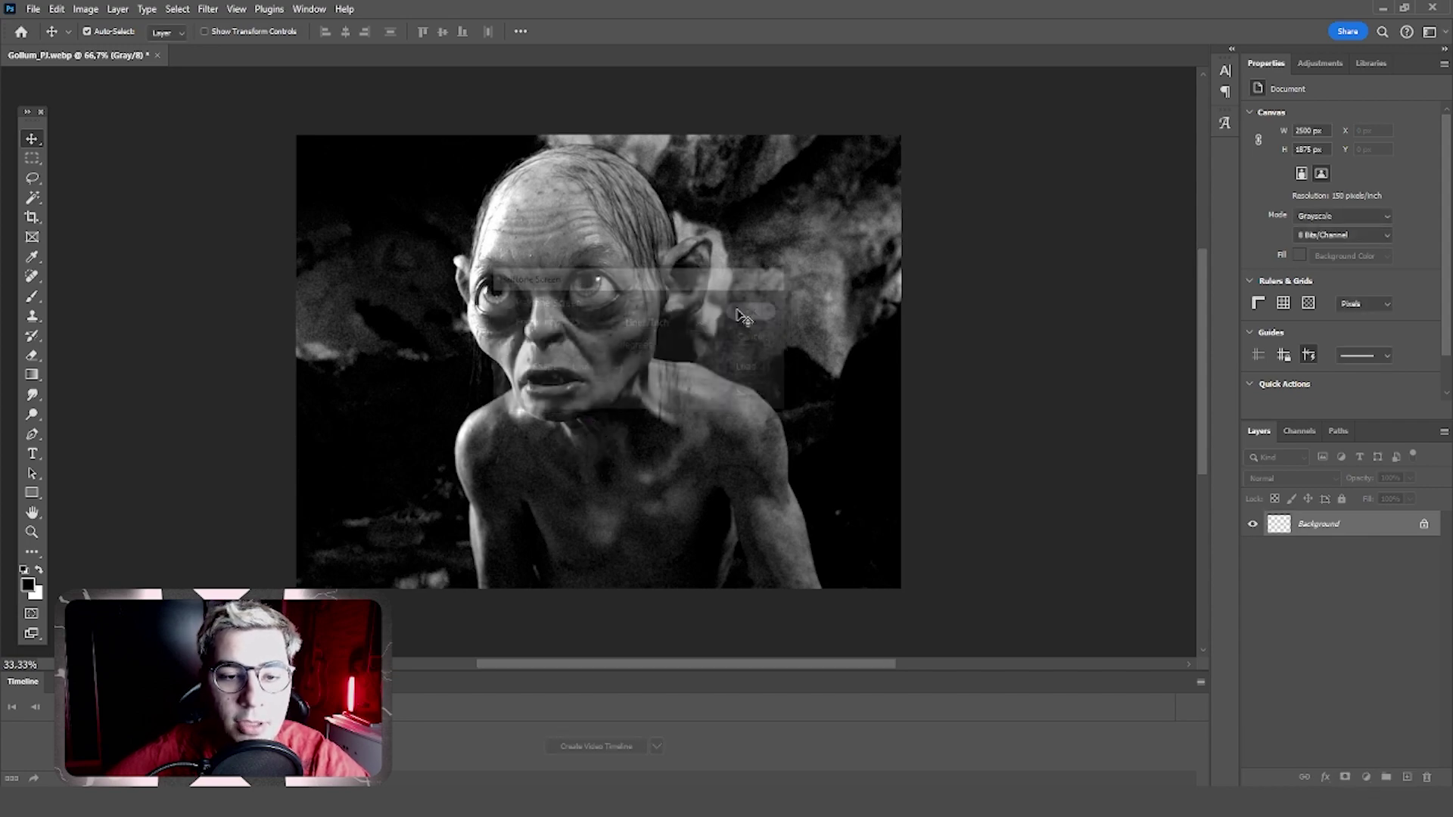
scroll(636, 333, "up", 2)
scroll(598, 344, "up", 2)
scroll(572, 352, "up", 3)
scroll(564, 349, "up", 1)
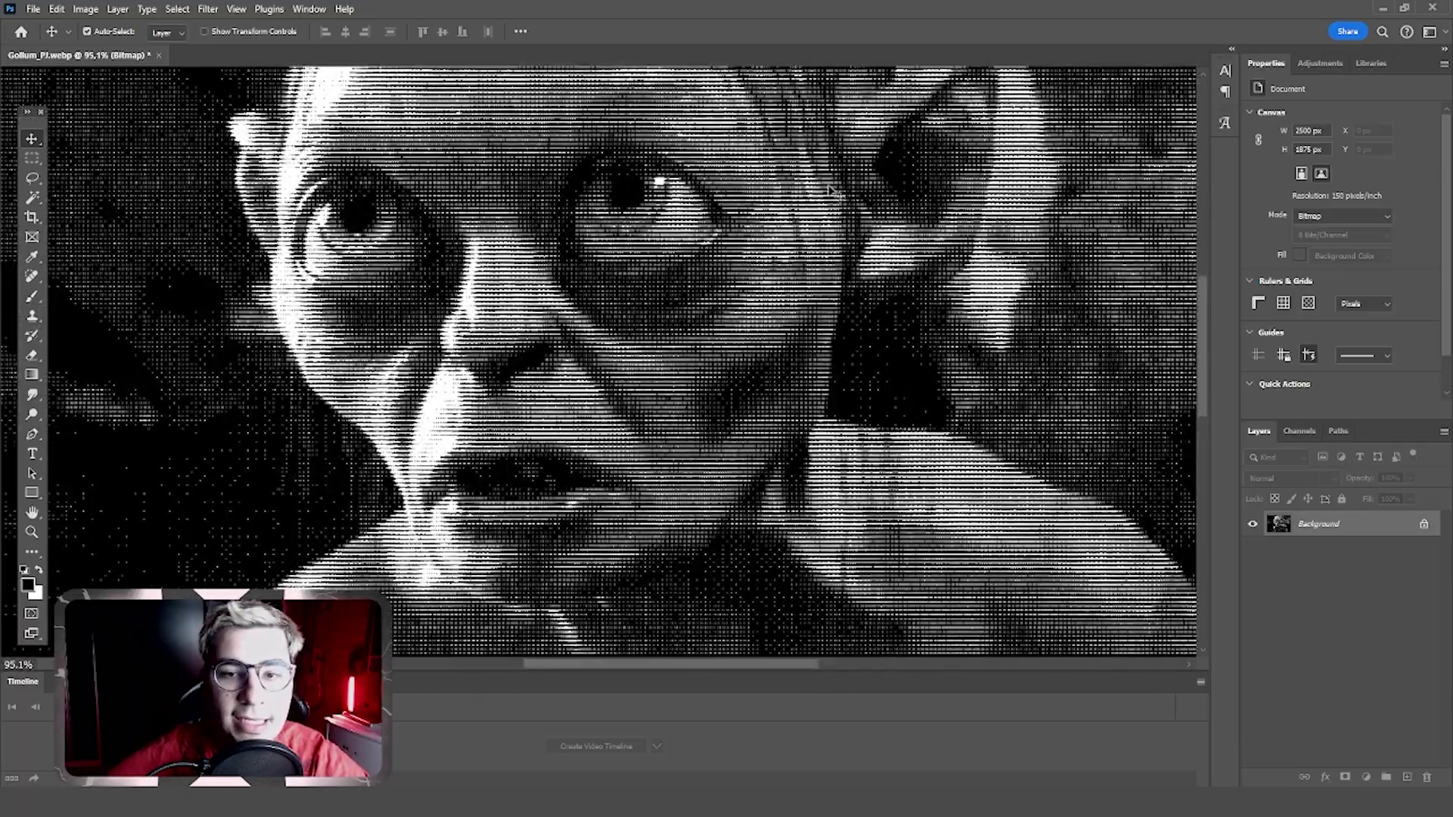
scroll(991, 159, "down", 2)
scroll(560, 218, "up", 4)
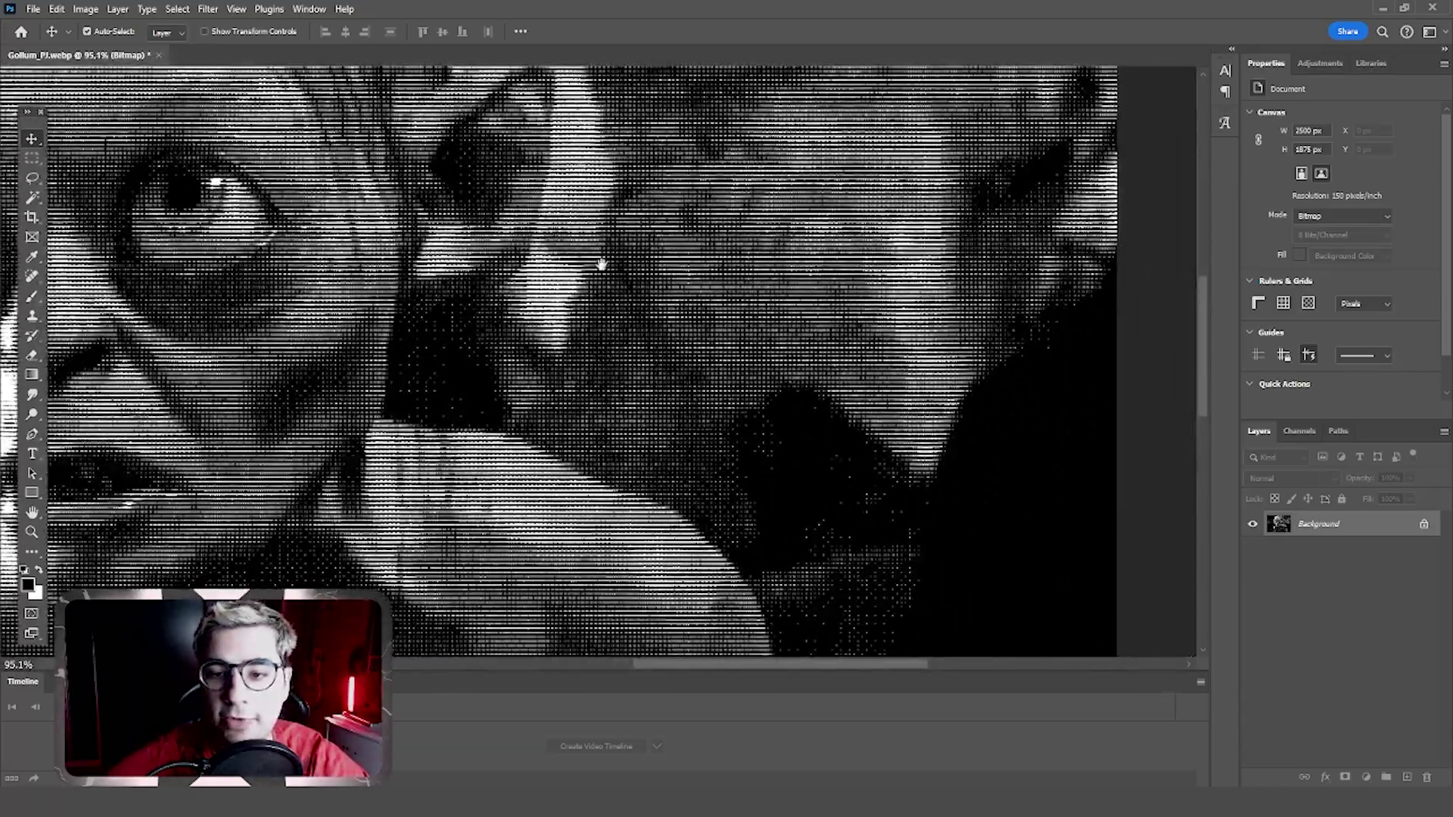
scroll(994, 282, "down", 2)
scroll(908, 318, "down", 2)
scroll(825, 407, "up", 2)
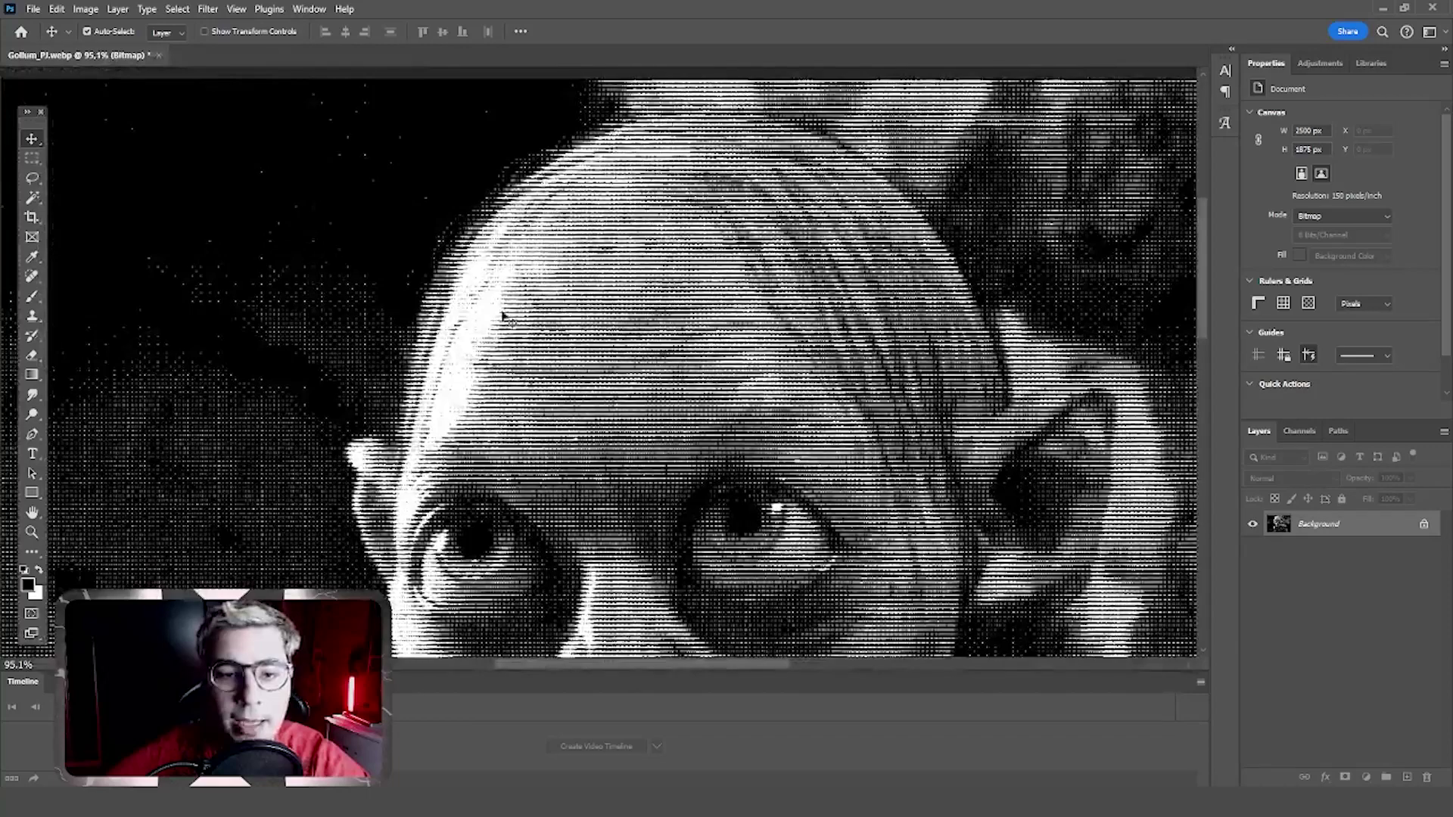
scroll(583, 246, "down", 3)
scroll(596, 313, "up", 2)
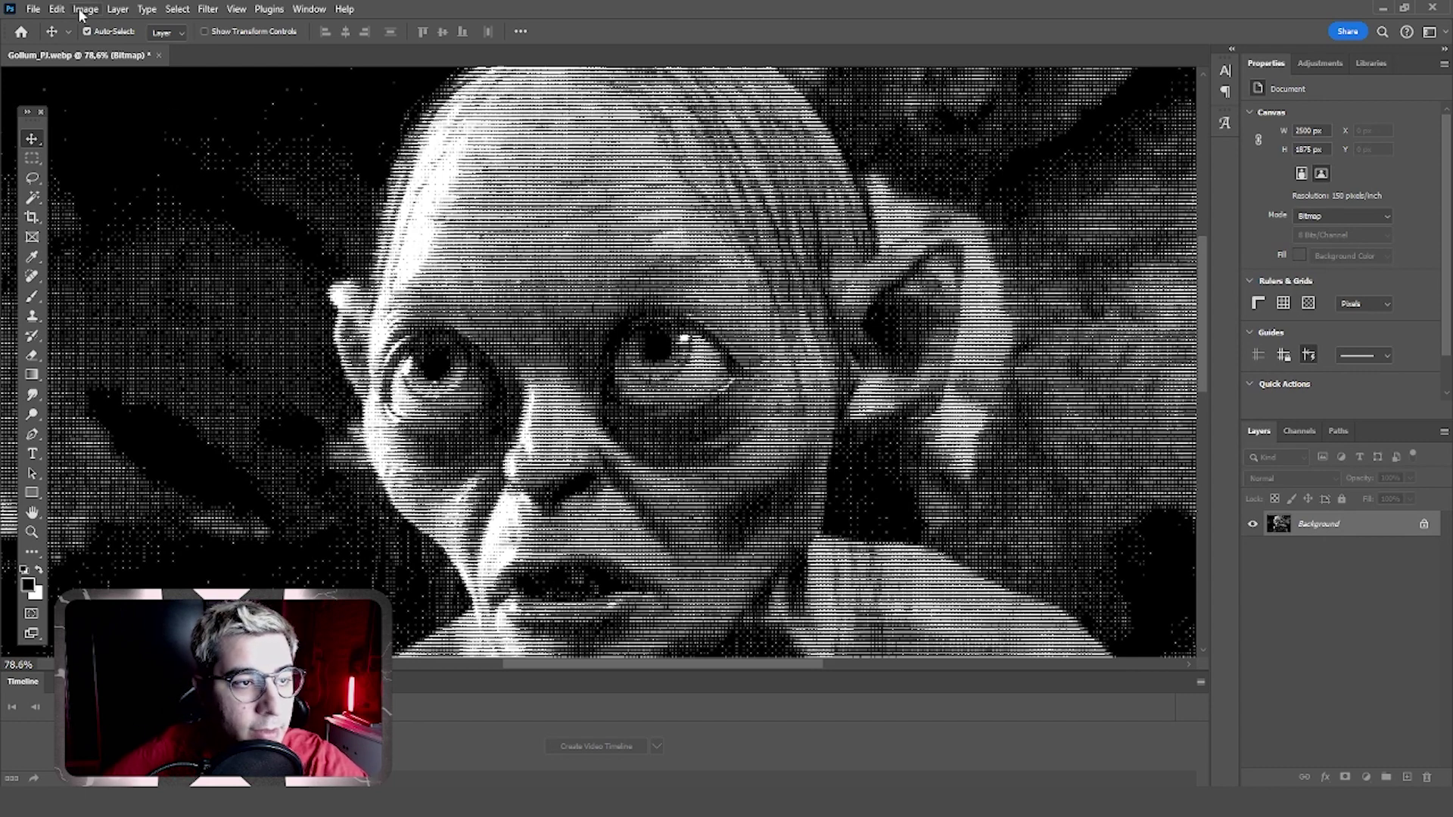
Undo the Bitmap conversion and restart a 150 ppi Halftone Screen Bitmap conversion
left_click(57, 9)
left_click(79, 25)
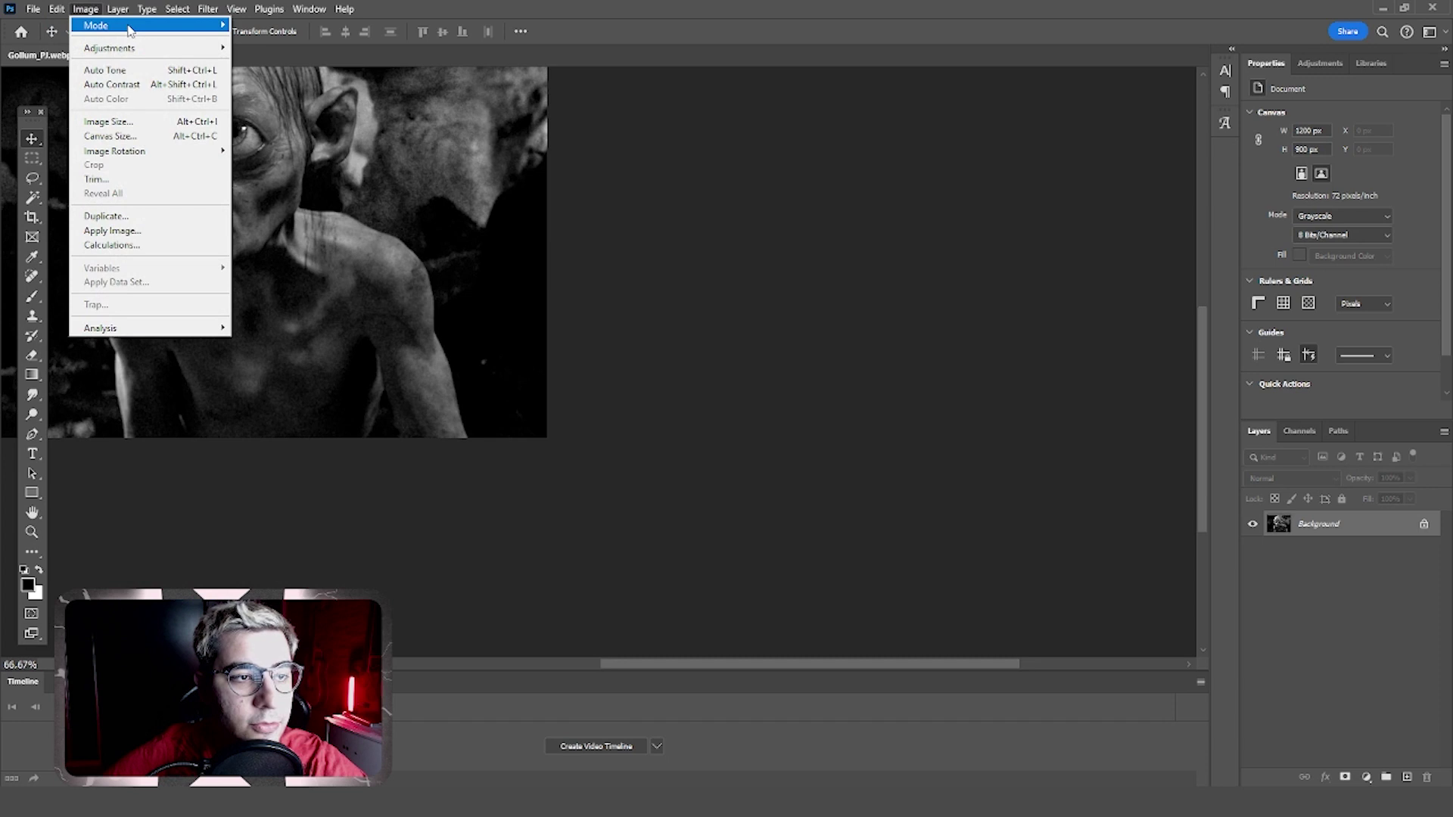
left_click(261, 26)
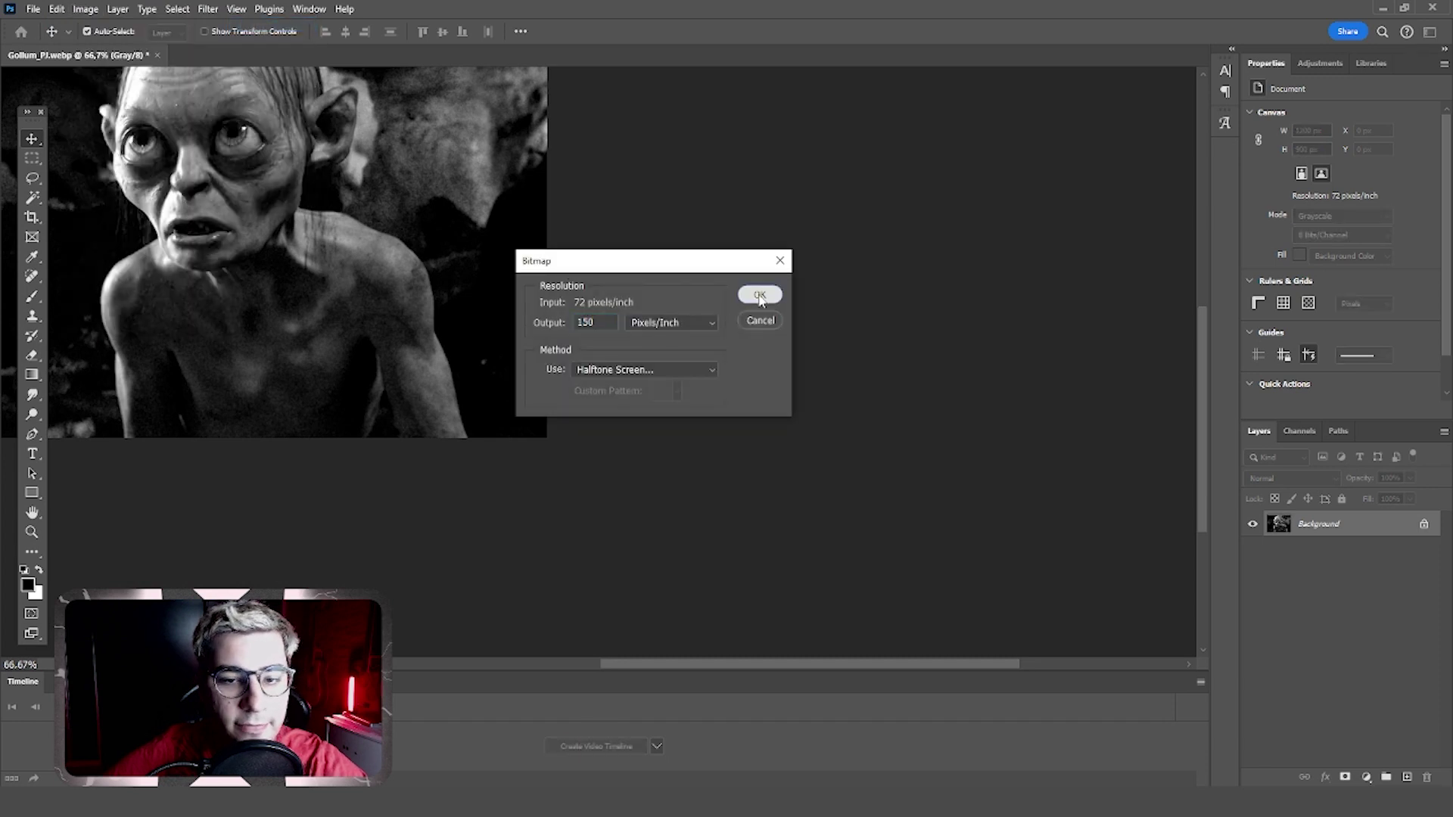
left_click(759, 296)
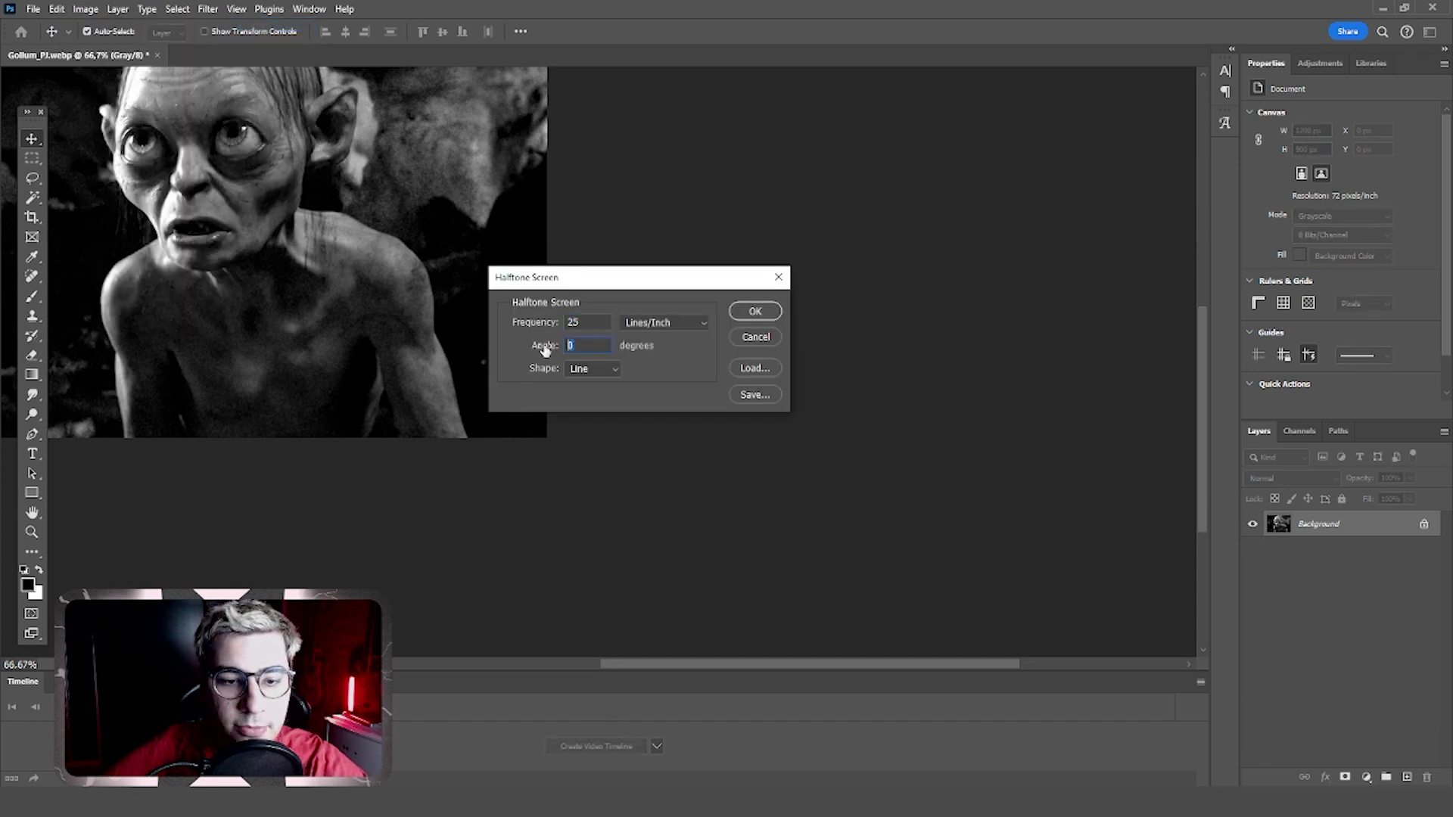
Apply the line halftone at a 50-degree angle and zoom around to inspect it
type("50")
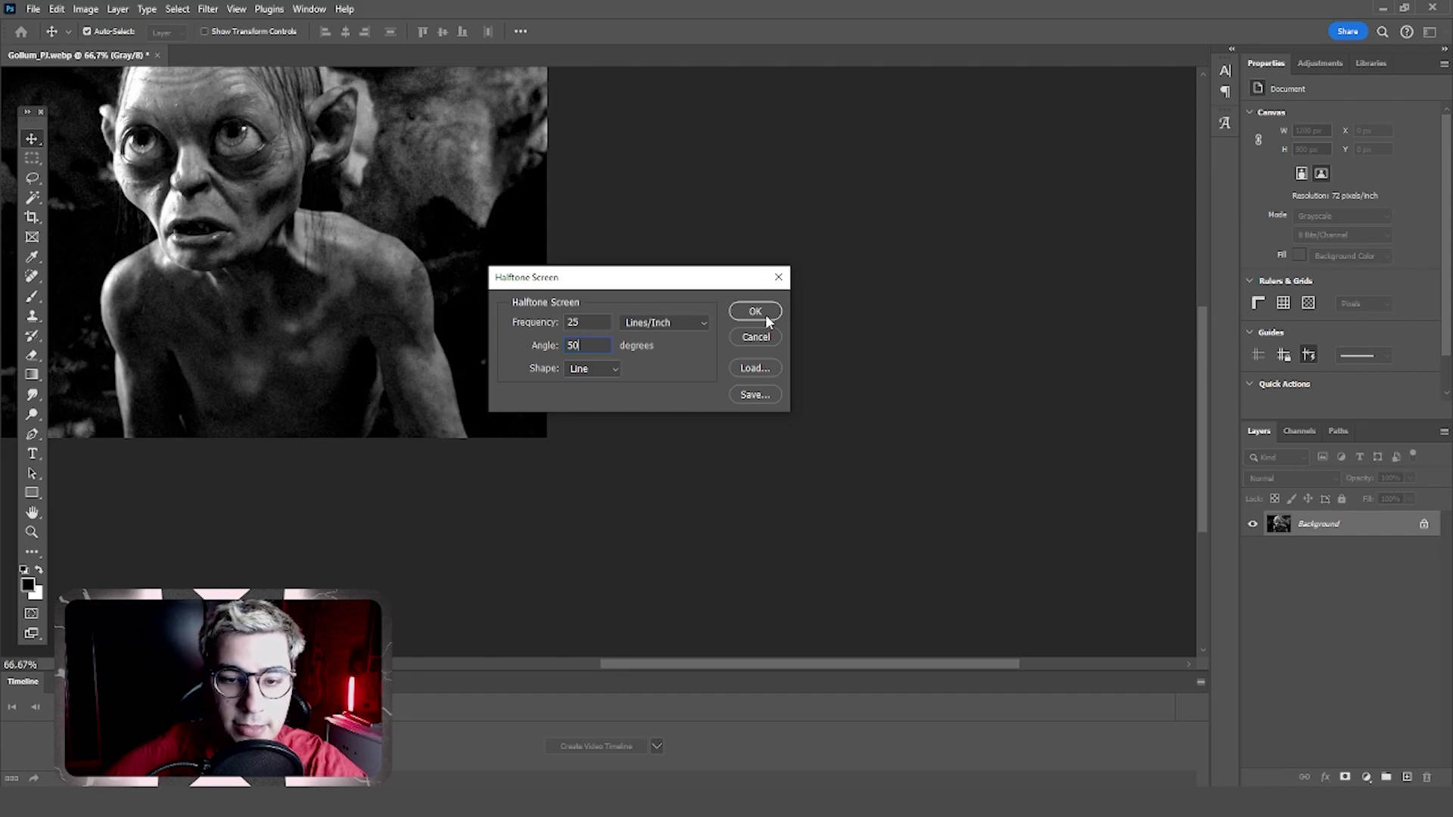
left_click(755, 311)
scroll(564, 231, "up", 3)
scroll(564, 231, "up", 3)
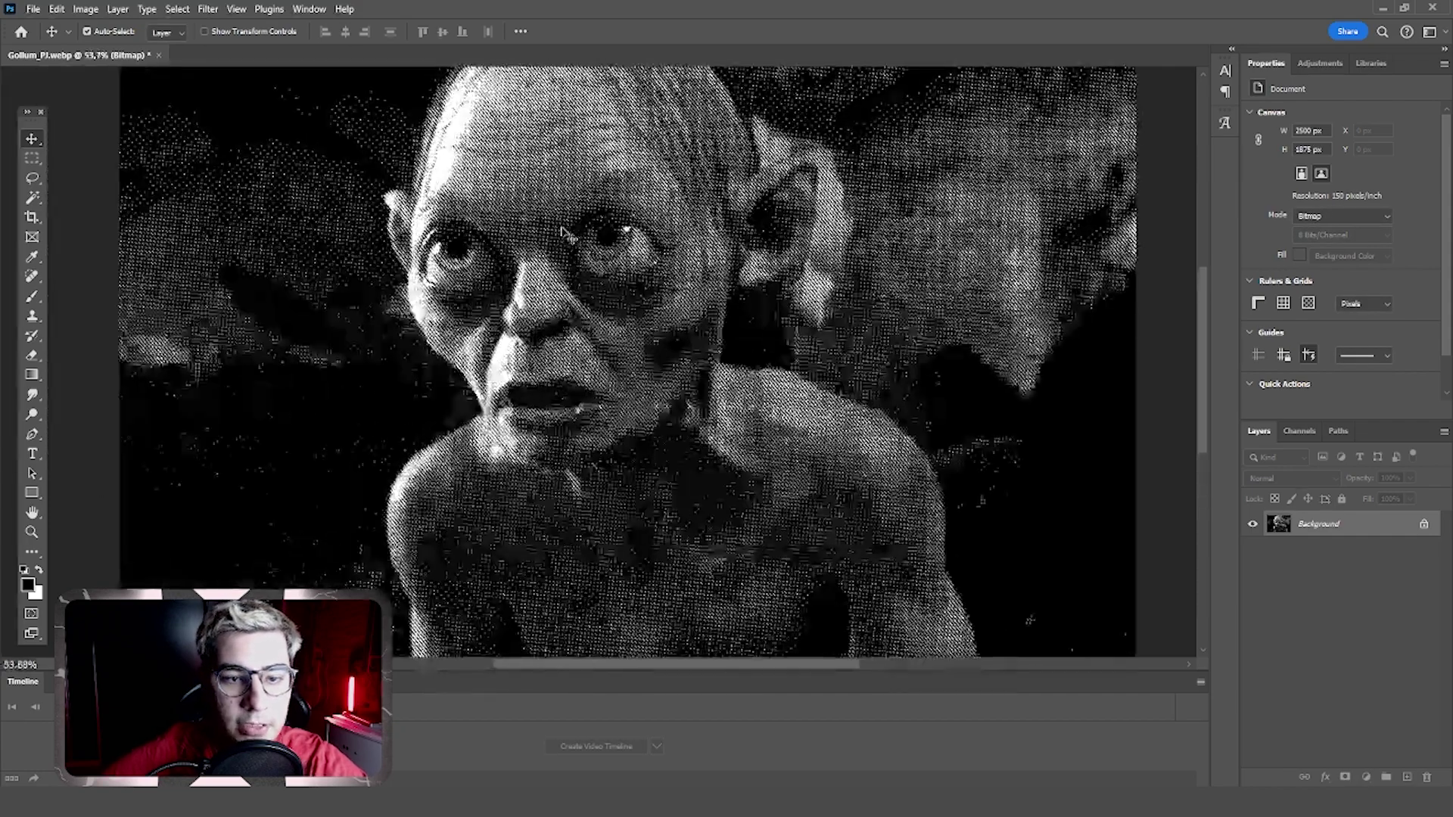
scroll(564, 231, "up", 2)
scroll(575, 242, "up", 2)
scroll(644, 280, "up", 1)
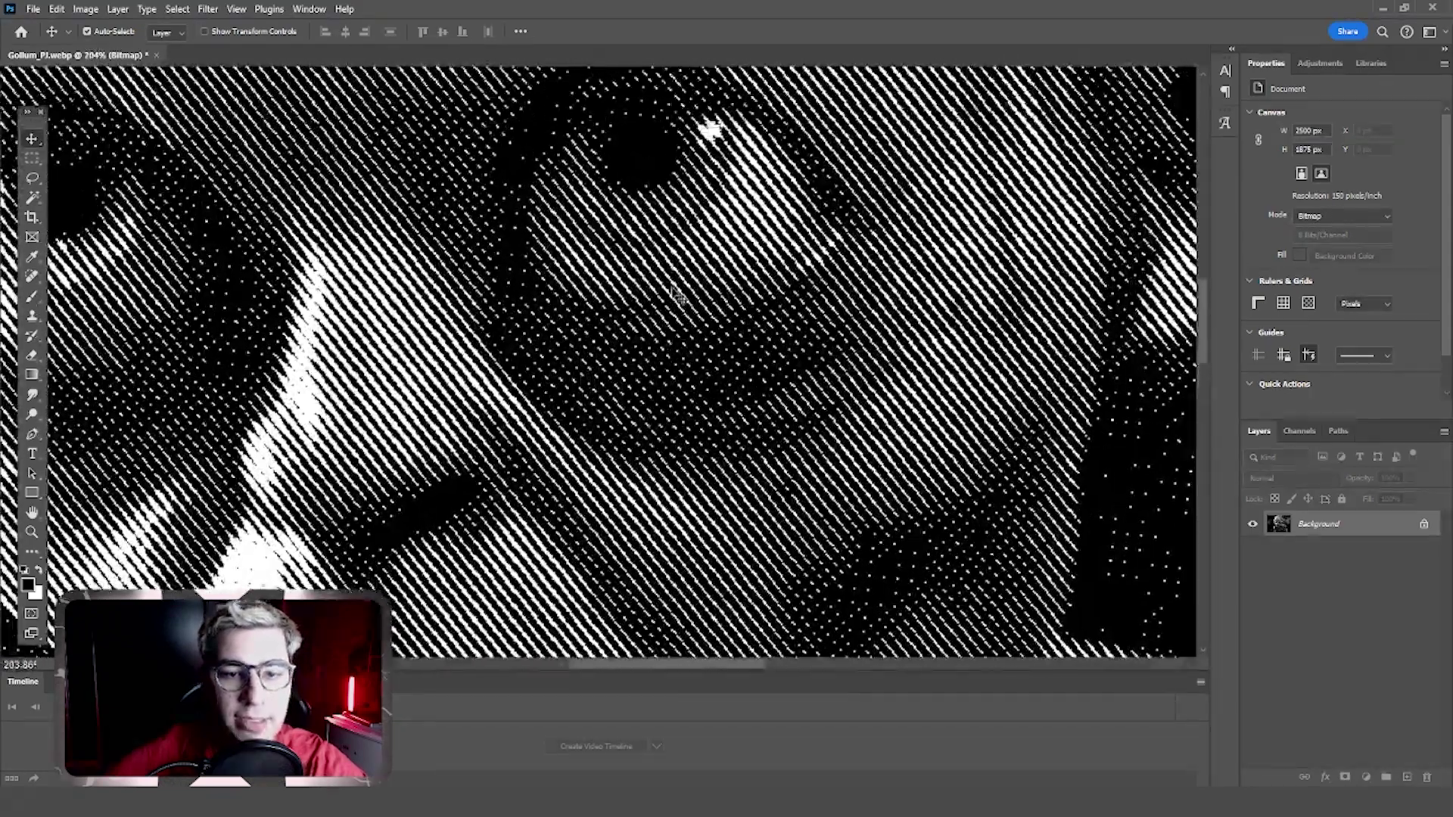
scroll(678, 295, "up", 1)
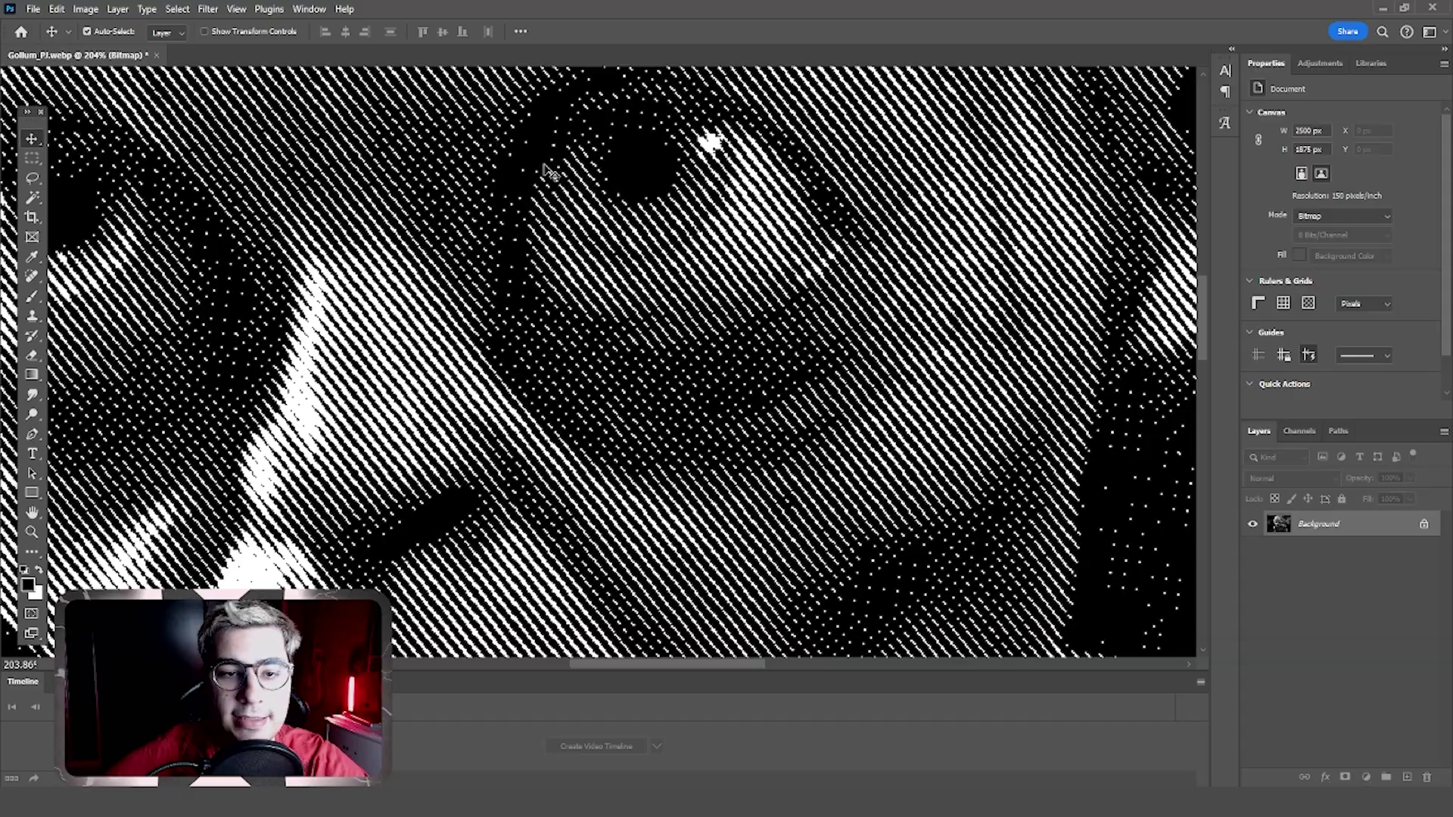
scroll(682, 288, "down", 2)
scroll(658, 292, "down", 2)
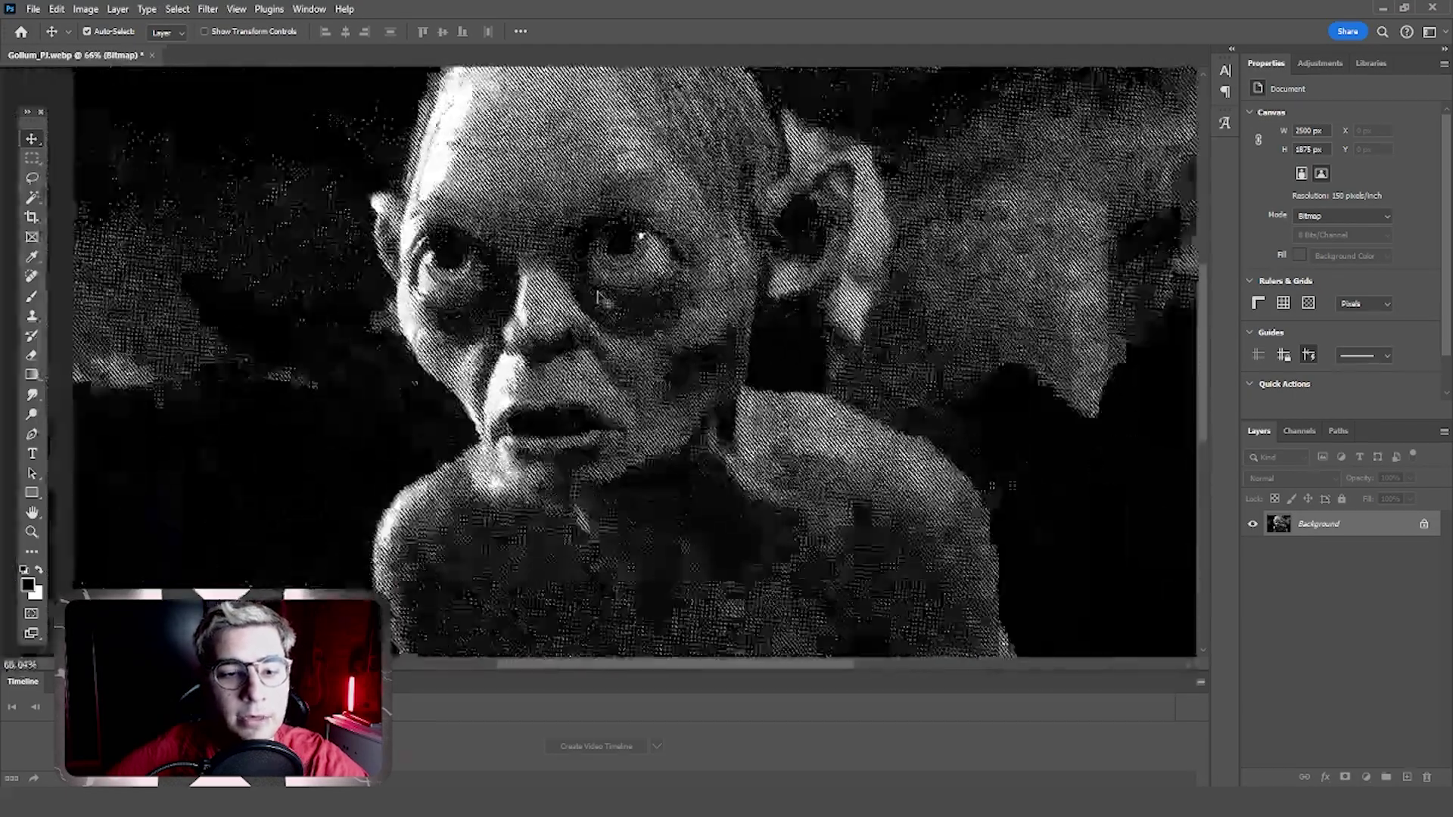
scroll(636, 294, "down", 1)
scroll(600, 298, "up", 2)
scroll(600, 298, "down", 2)
scroll(600, 298, "down", 2)
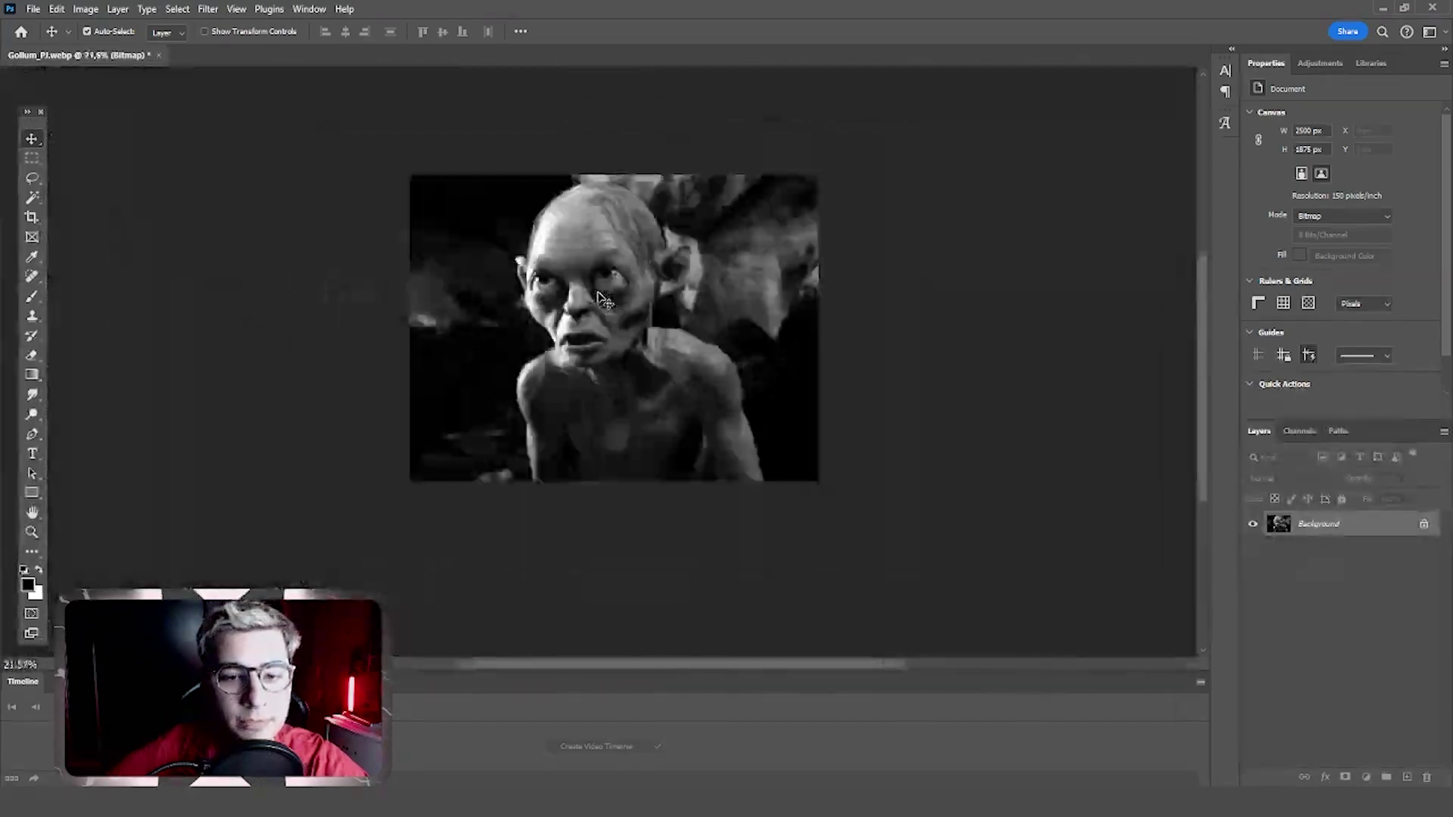
scroll(577, 393, "up", 1)
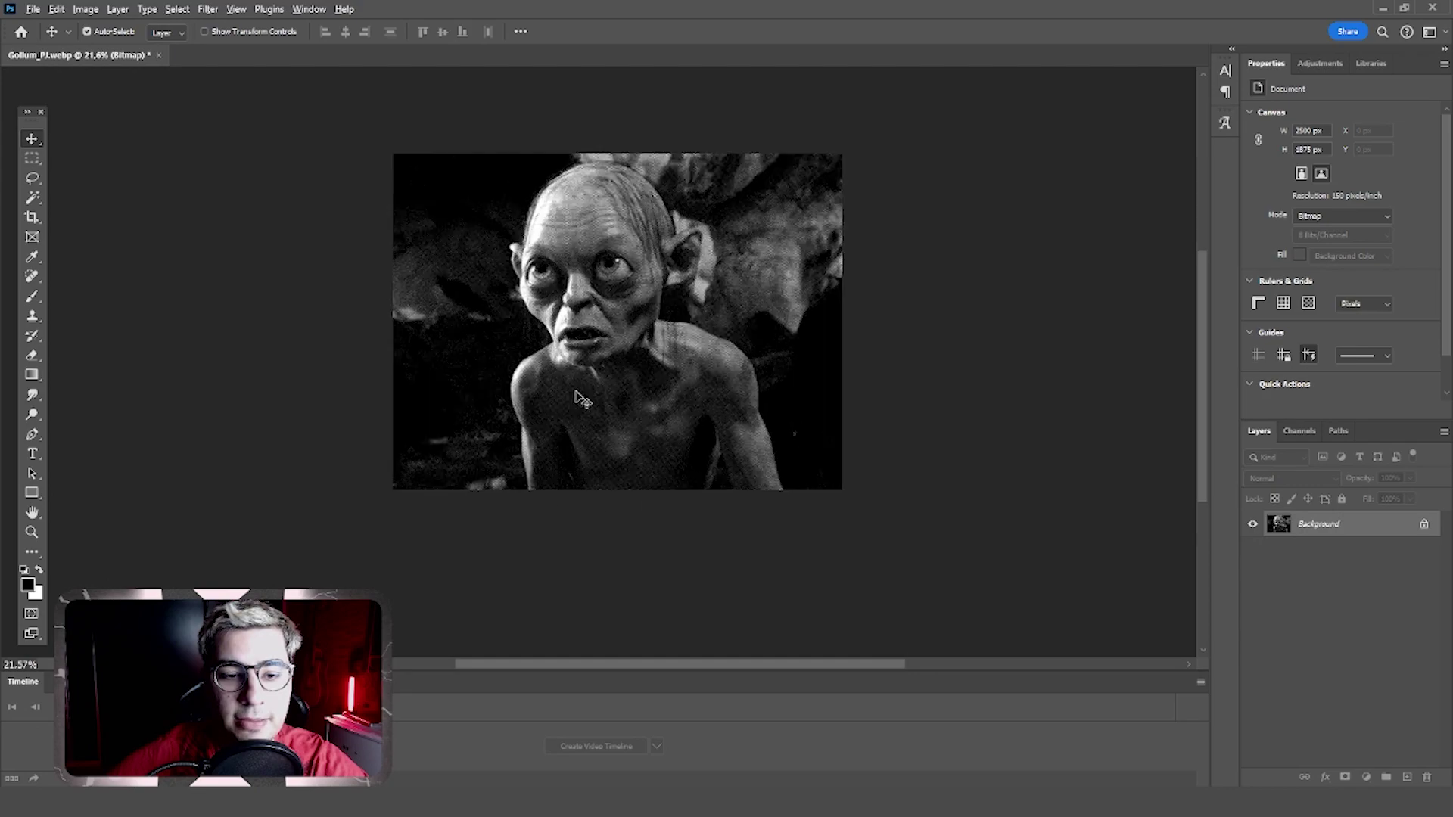
scroll(567, 371, "up", 3)
scroll(559, 347, "up", 2)
scroll(558, 347, "up", 1)
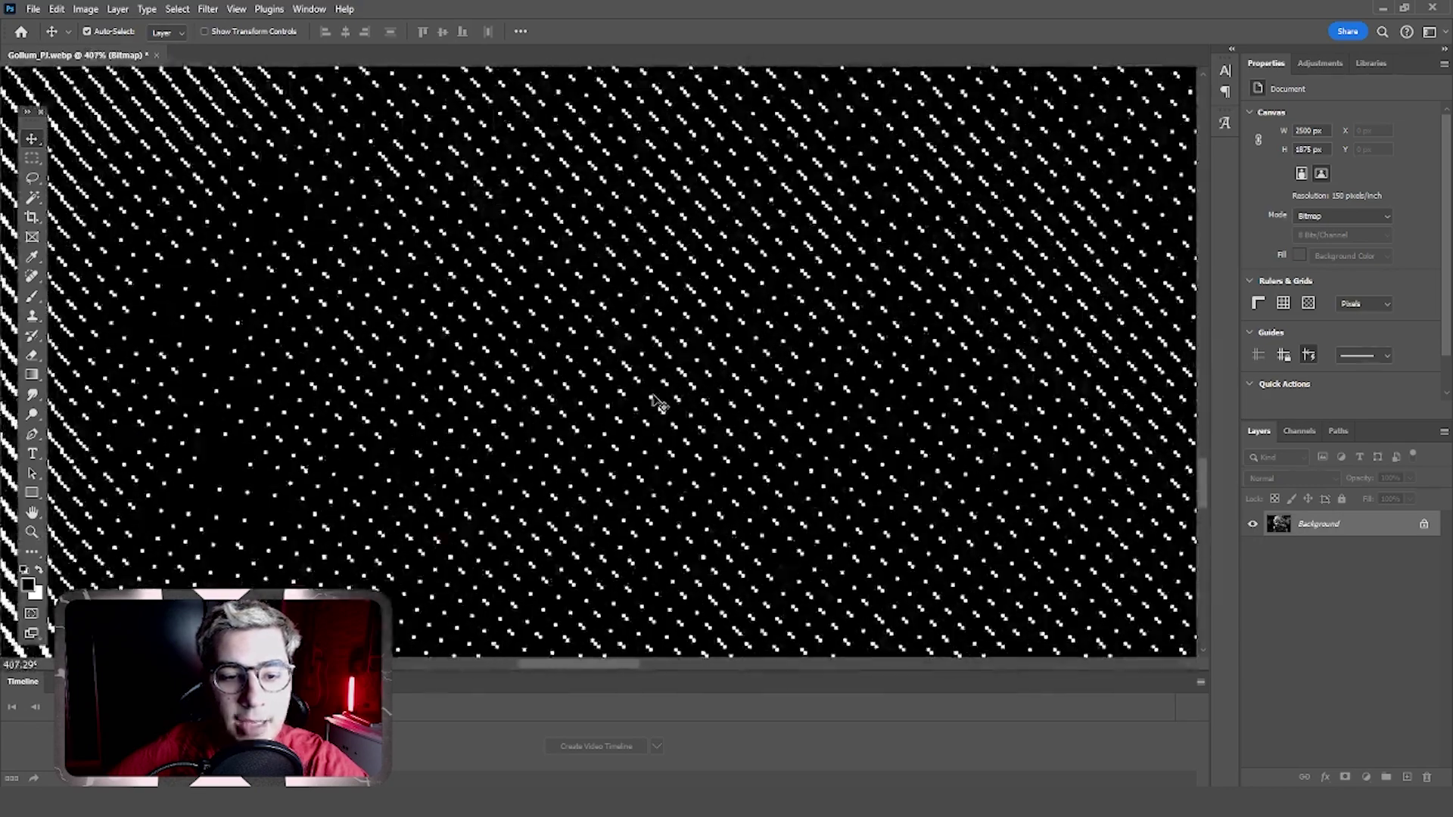
scroll(648, 396, "down", 3)
scroll(757, 273, "down", 3)
scroll(772, 227, "up", 1)
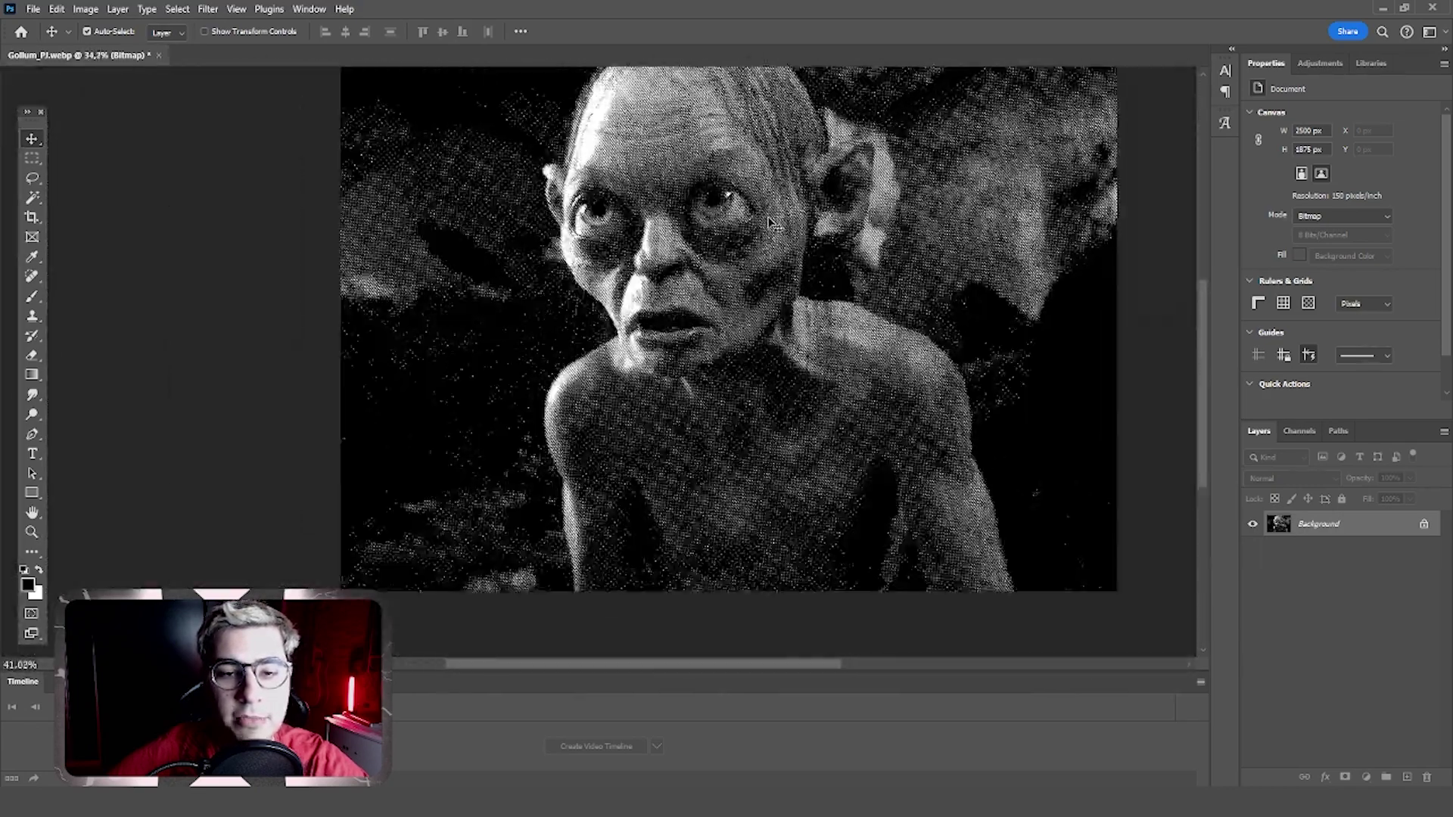
scroll(772, 228, "up", 1)
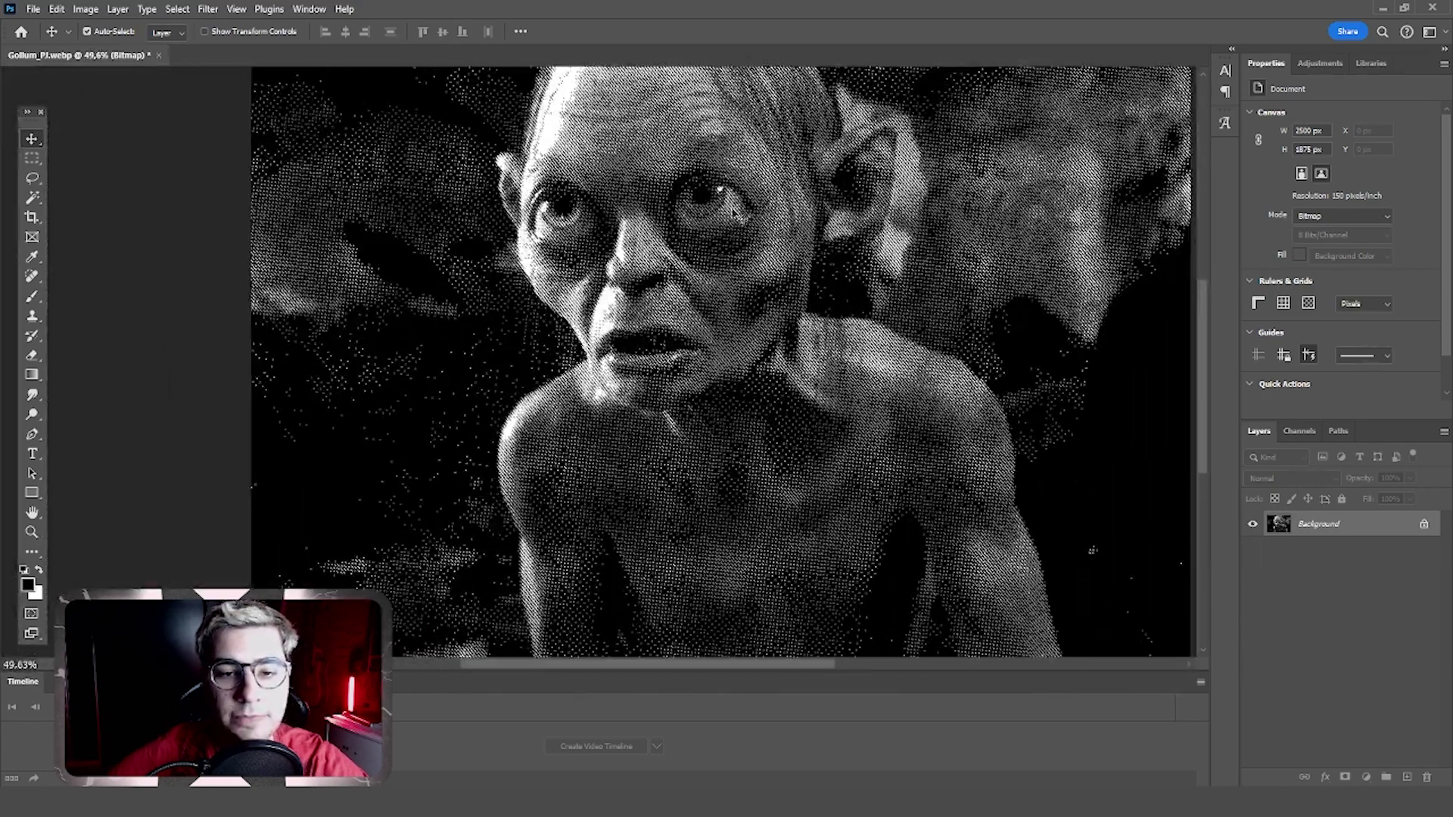
Undo it and reapply the halftone with Round dots at 25 lines/inch, 50 degrees
left_click(86, 8)
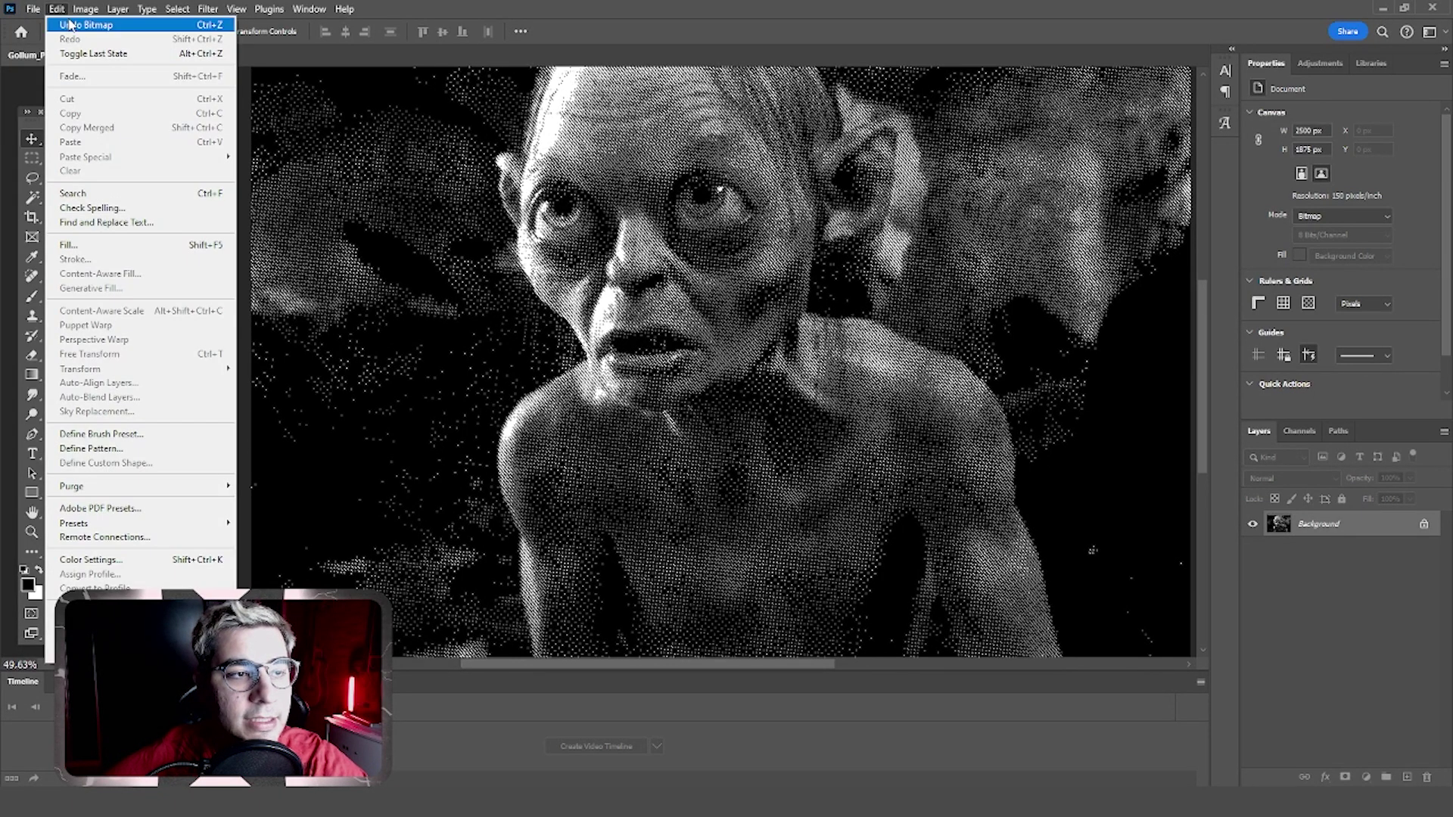
left_click(84, 25)
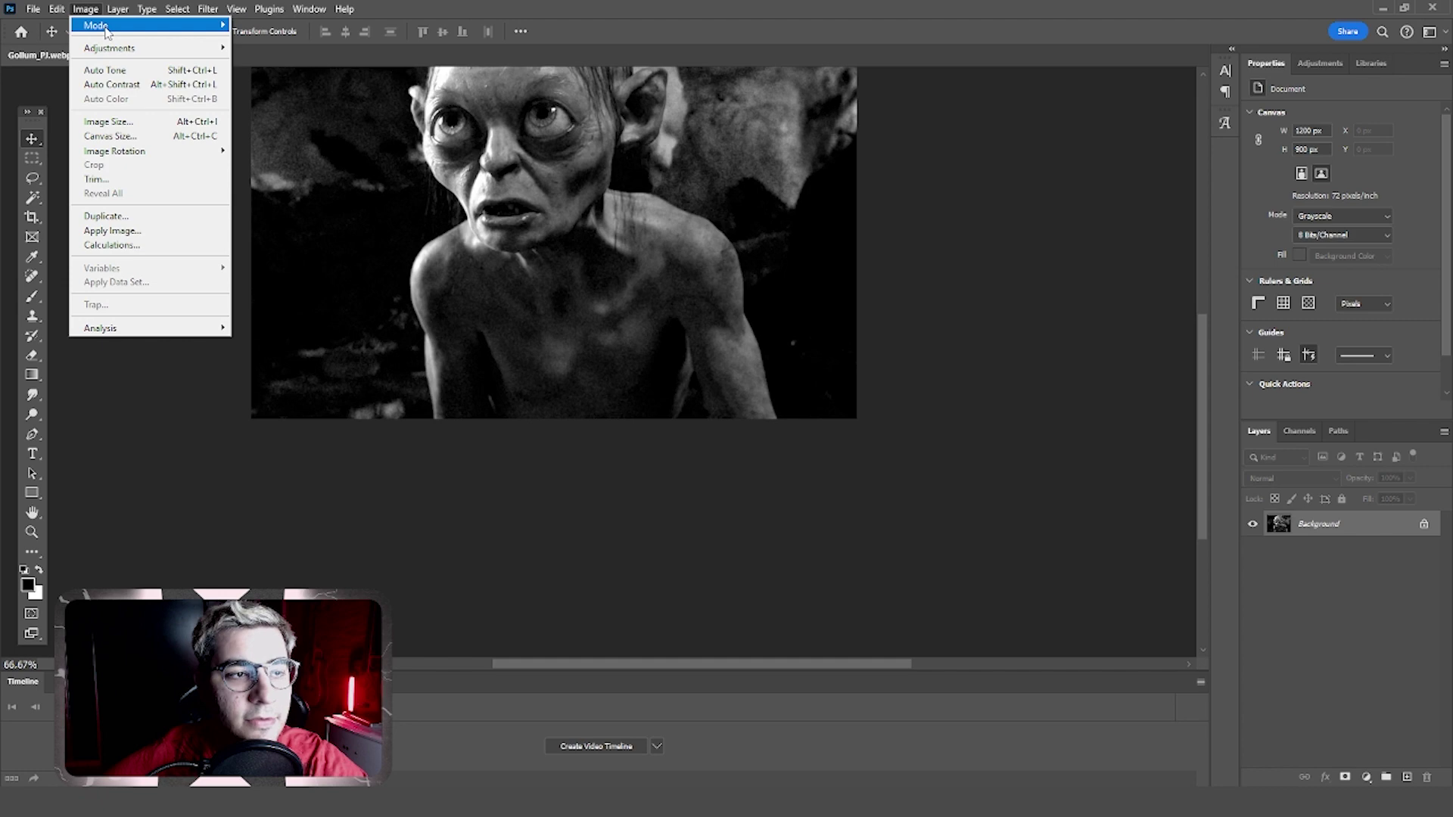
left_click(250, 25)
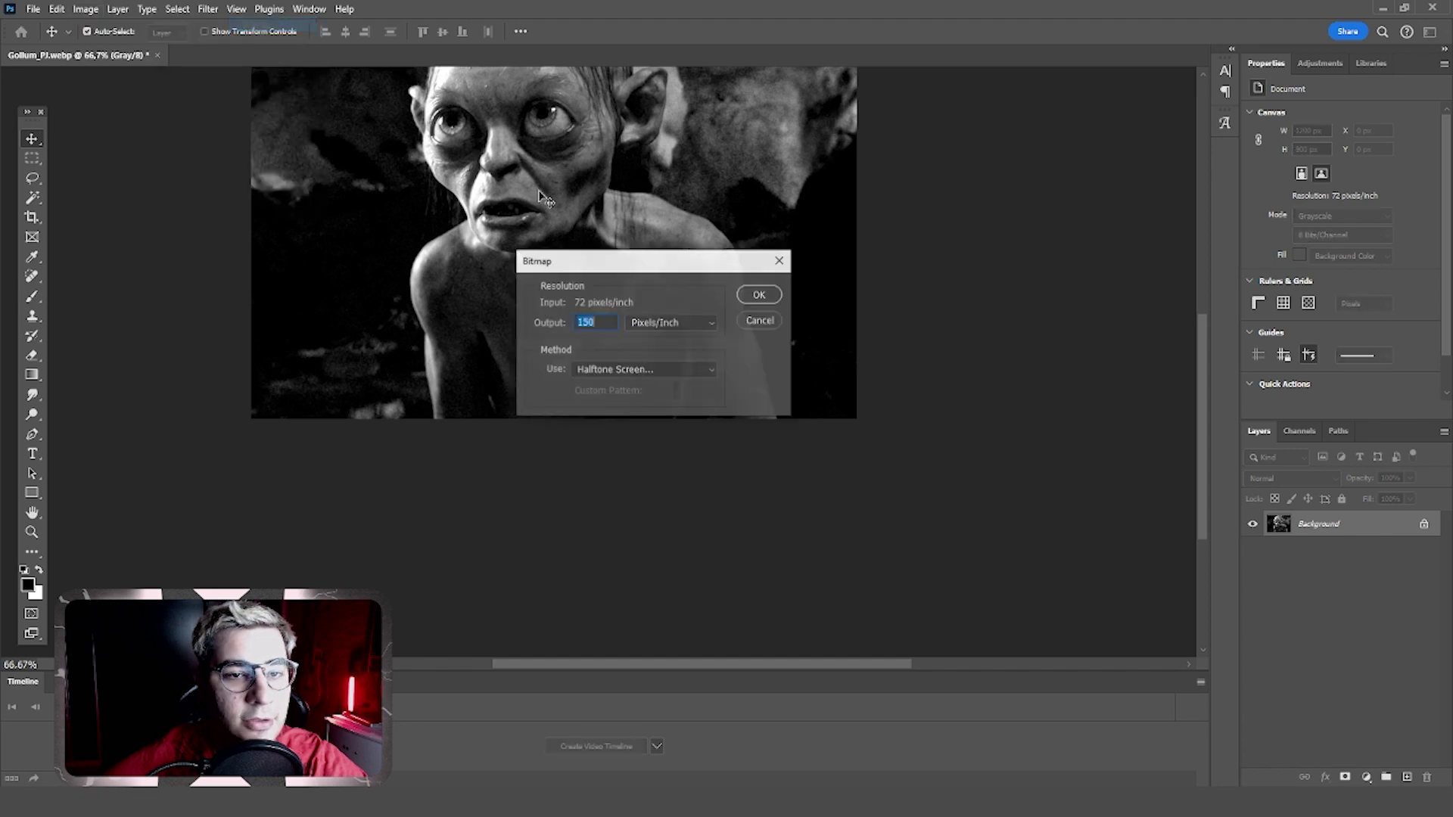
left_click(752, 295)
left_click(591, 369)
left_click(586, 382)
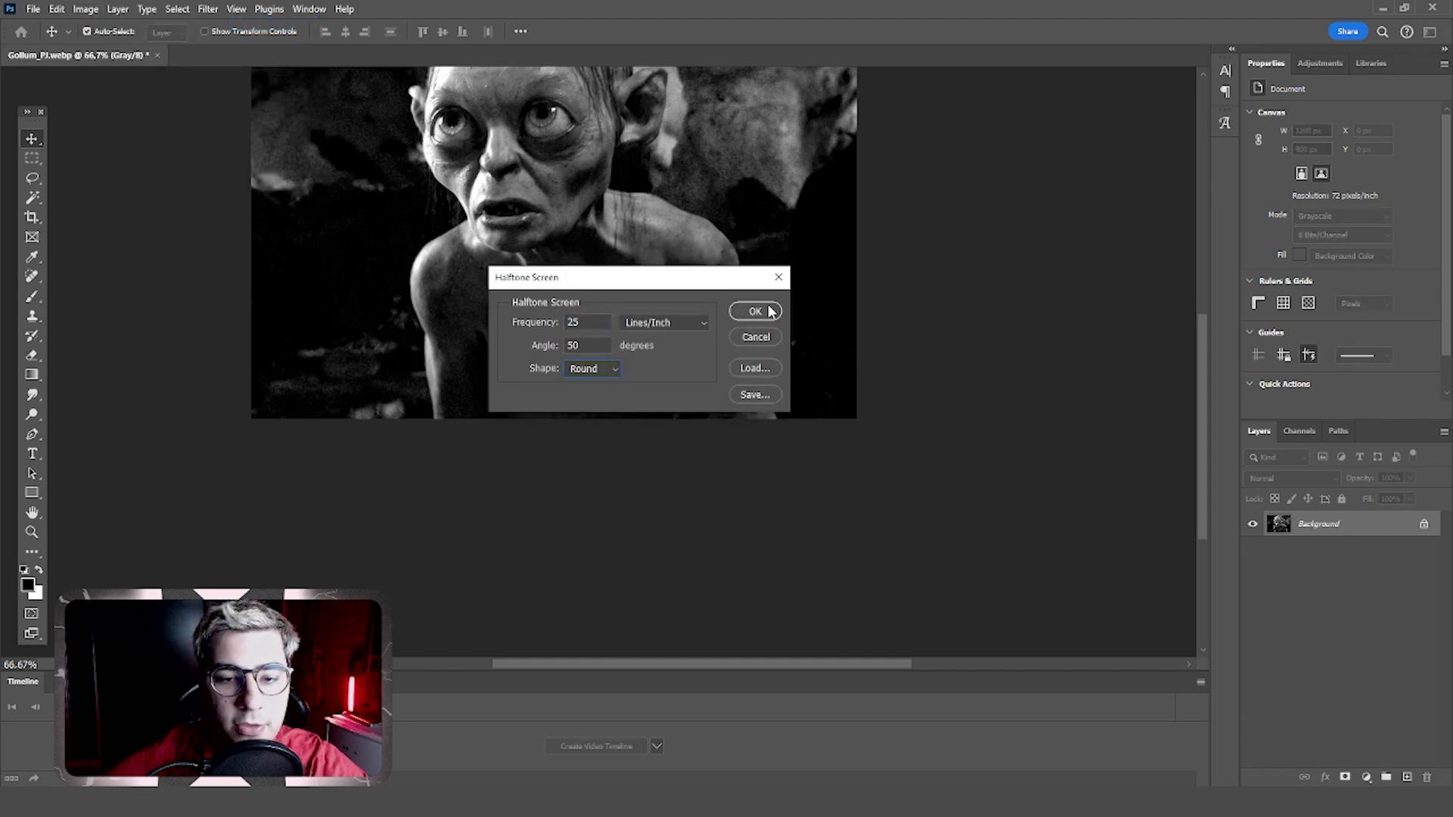
left_click(756, 311)
scroll(611, 295, "up", 2)
scroll(620, 252, "up", 2)
scroll(620, 252, "up", 2)
scroll(617, 297, "up", 2)
scroll(700, 458, "up", 2)
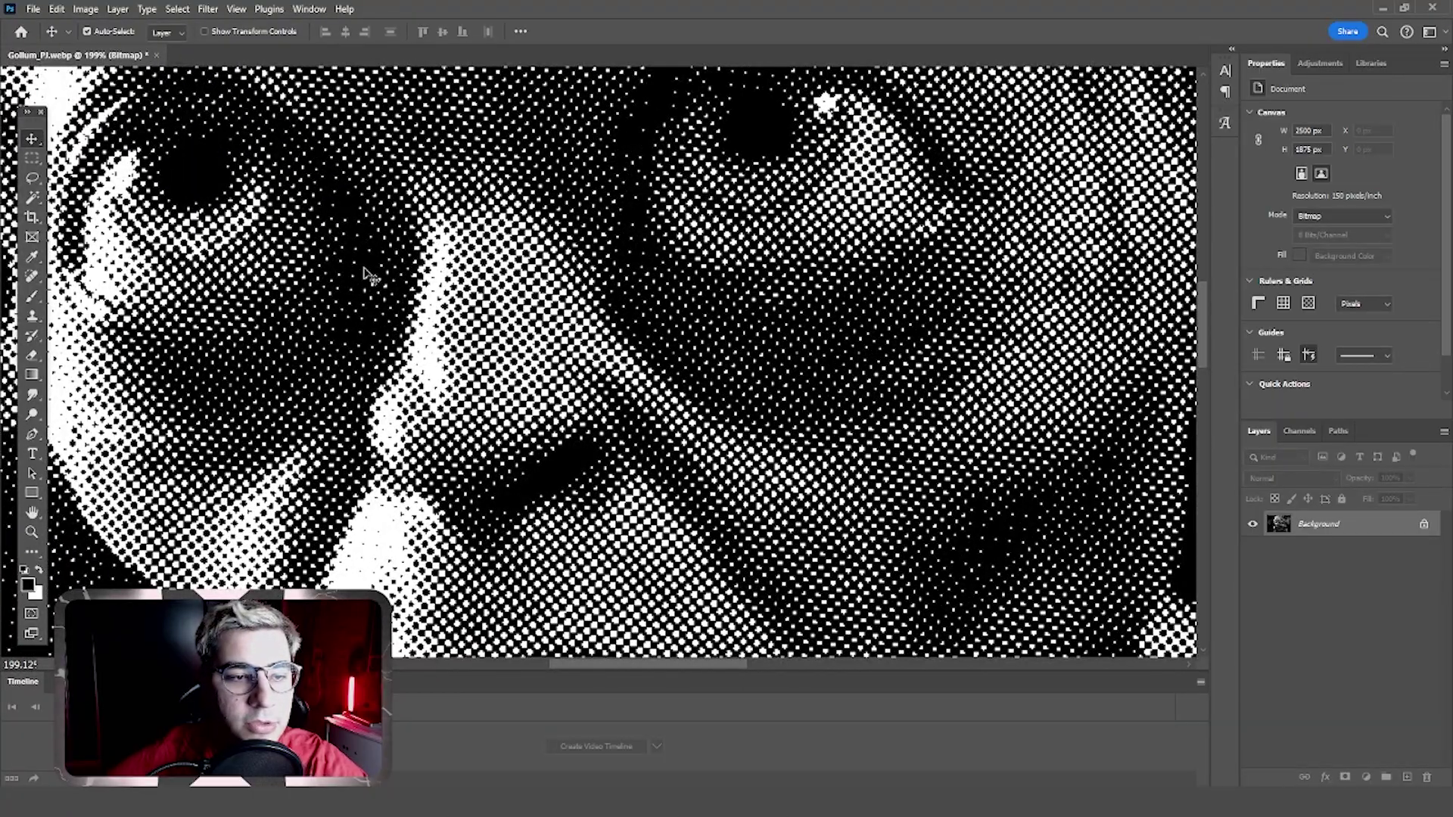
scroll(379, 287, "down", 2)
scroll(378, 288, "down", 1)
scroll(530, 384, "down", 2)
scroll(704, 261, "up", 3)
scroll(681, 152, "up", 2)
scroll(700, 390, "down", 1)
scroll(700, 390, "down", 1)
scroll(700, 390, "down", 1)
scroll(700, 390, "down", 1)
scroll(698, 389, "down", 1)
scroll(704, 390, "down", 1)
scroll(727, 391, "down", 1)
scroll(747, 391, "down", 1)
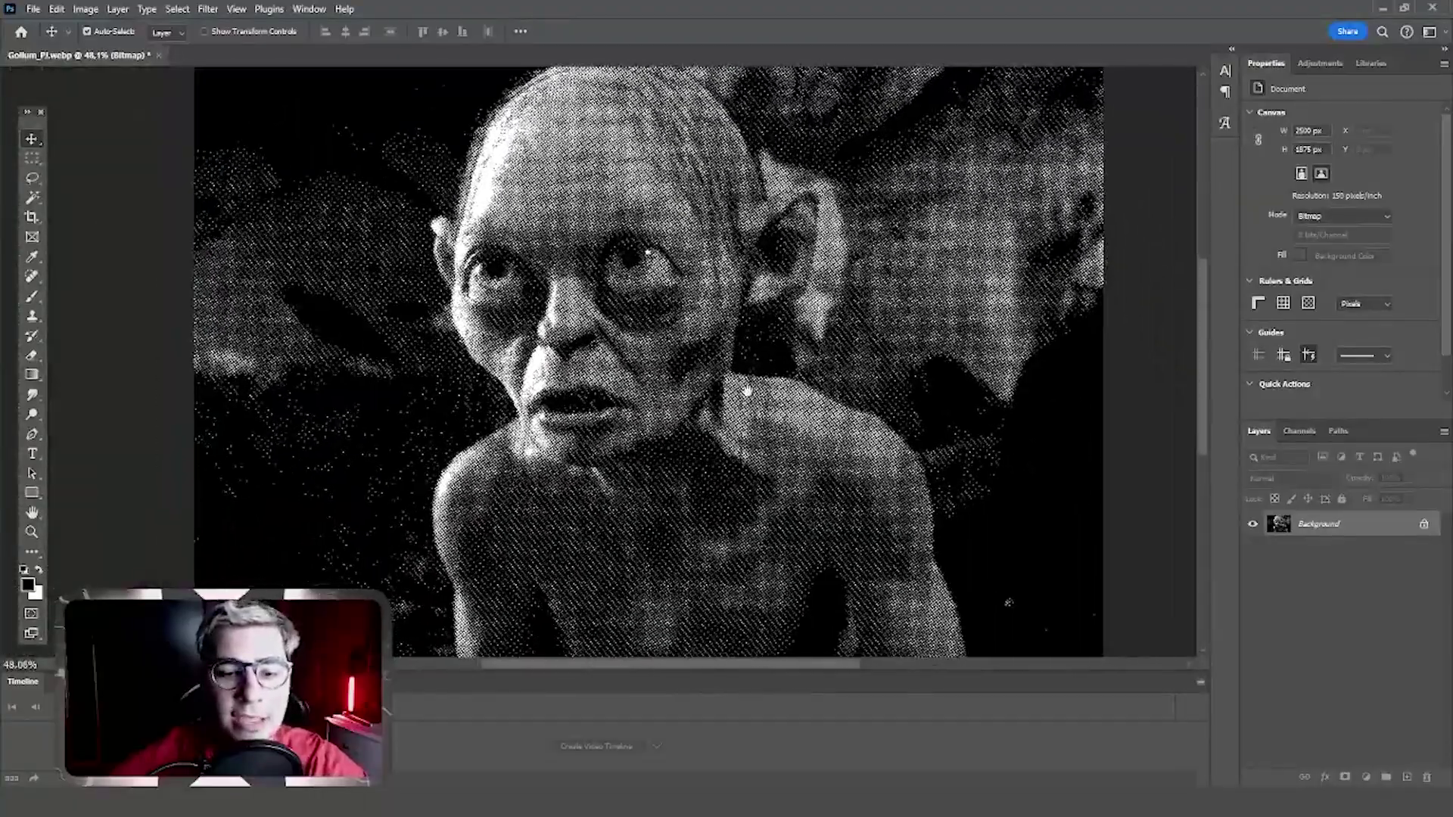
scroll(632, 310, "up", 1)
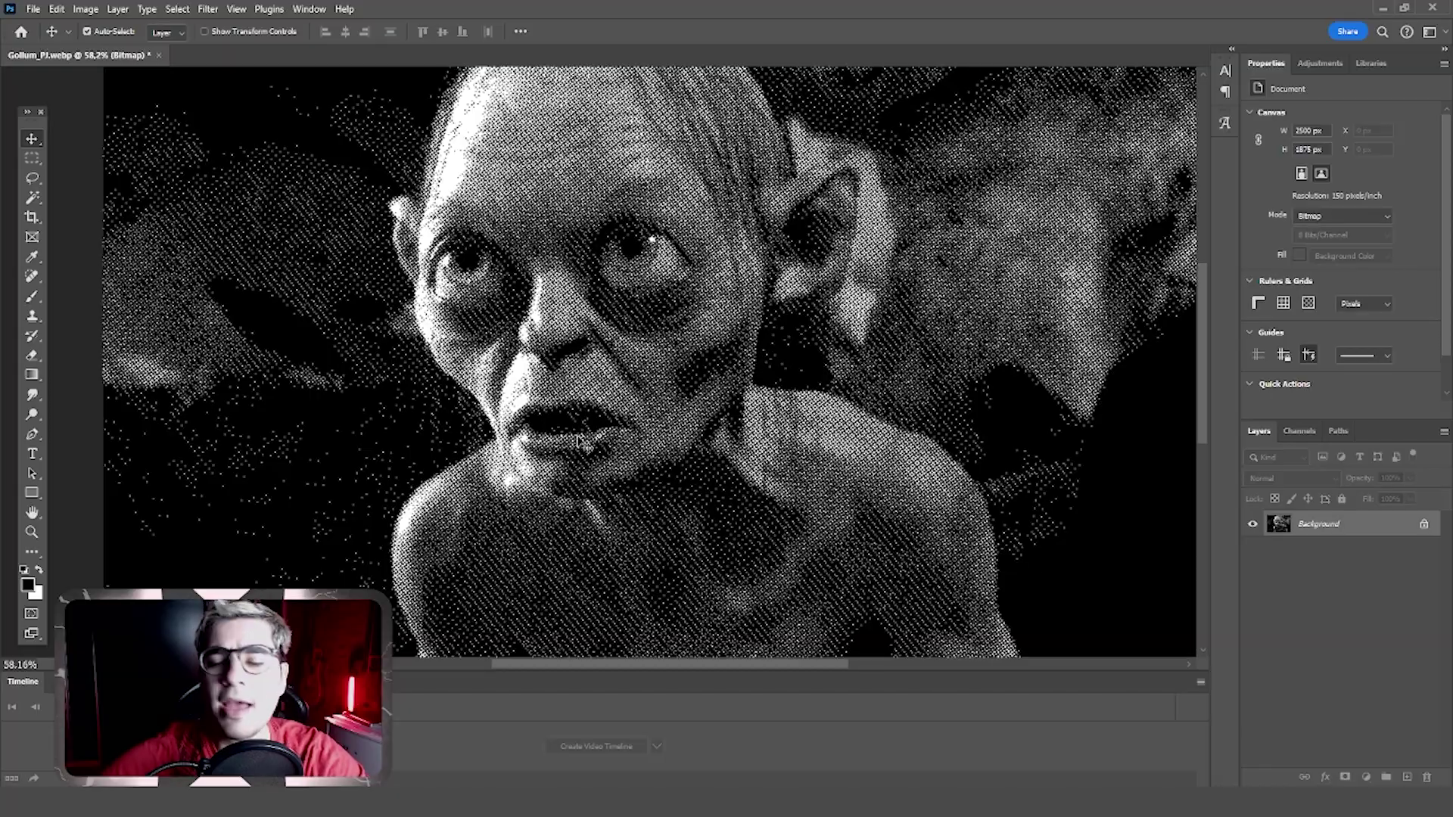
Zoom in on the restored full-colour 1200 × 900 px Gollum photo
scroll(579, 443, "up", 5)
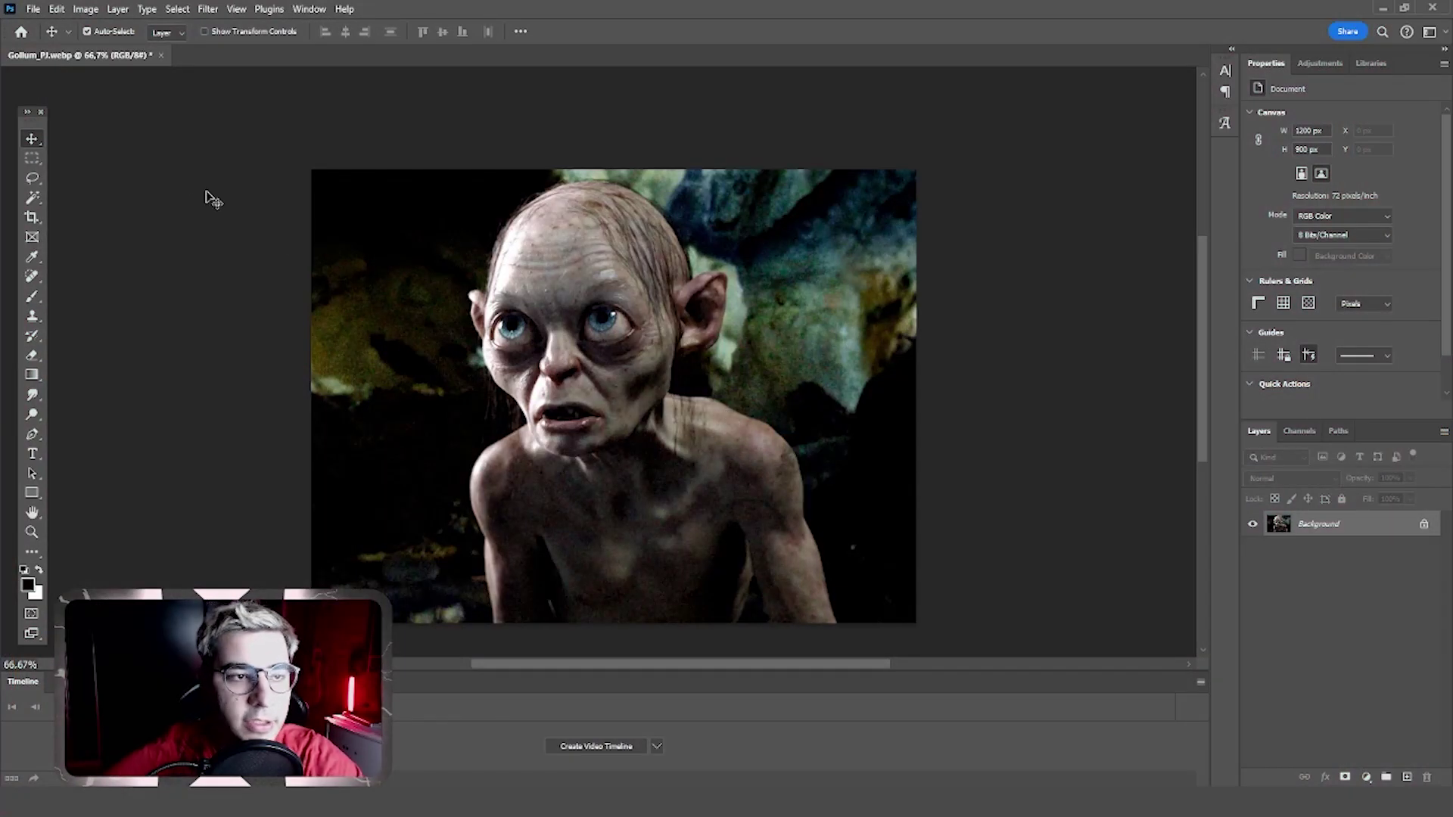
Convert the colour photo to Grayscale, discarding its colour information
left_click(85, 9)
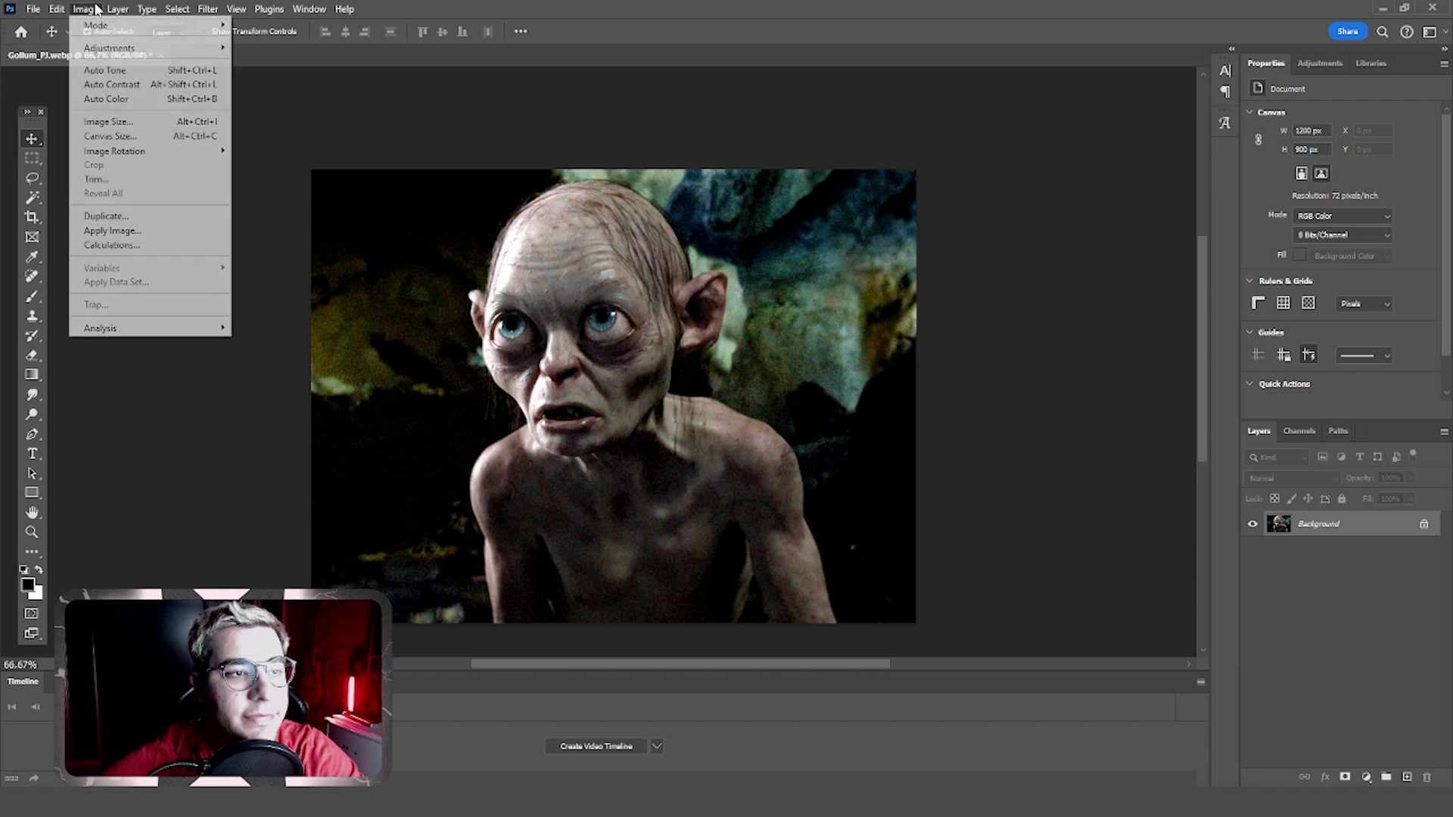
mouse_move(95, 25)
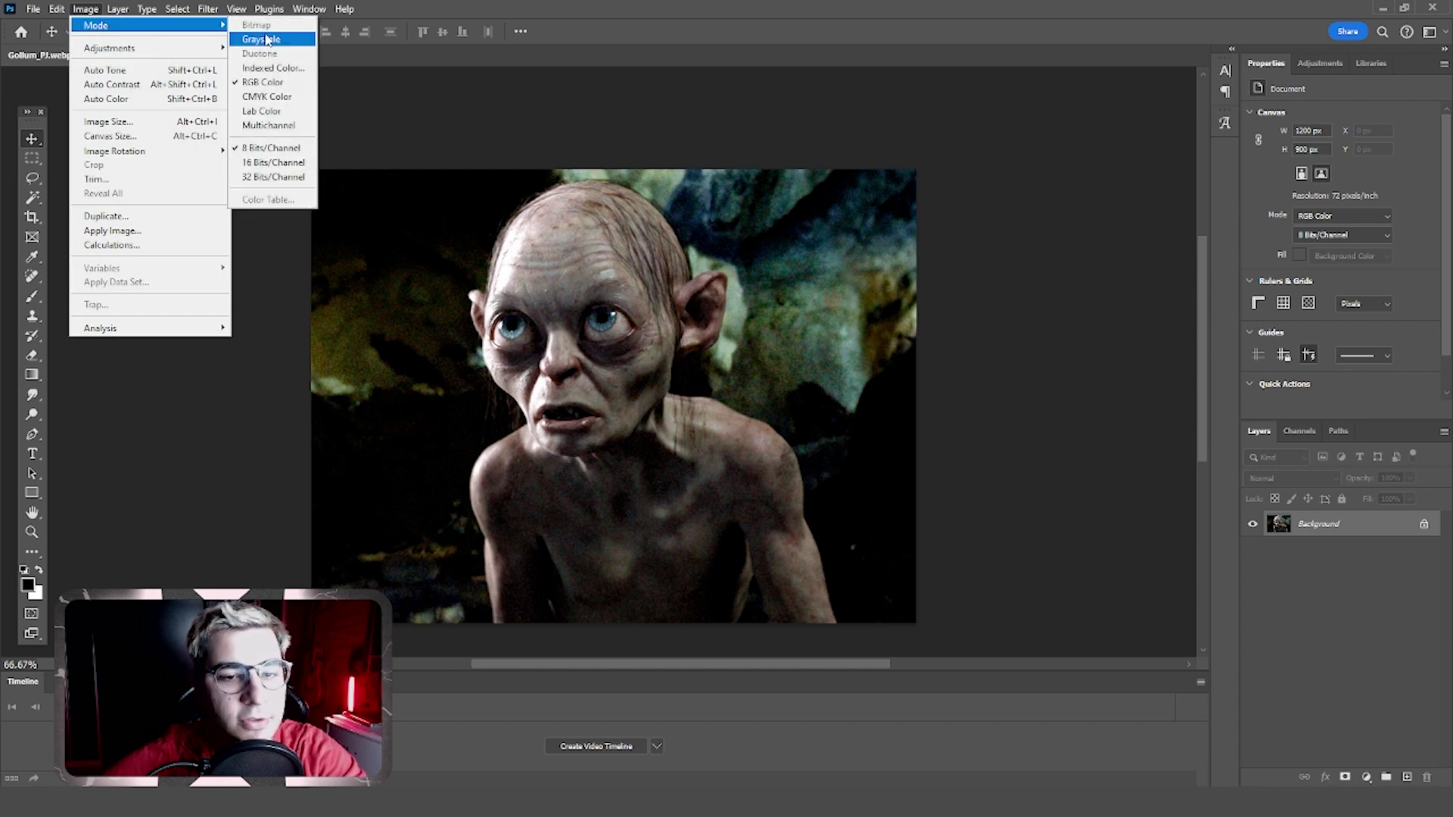
left_click(266, 39)
left_click(656, 321)
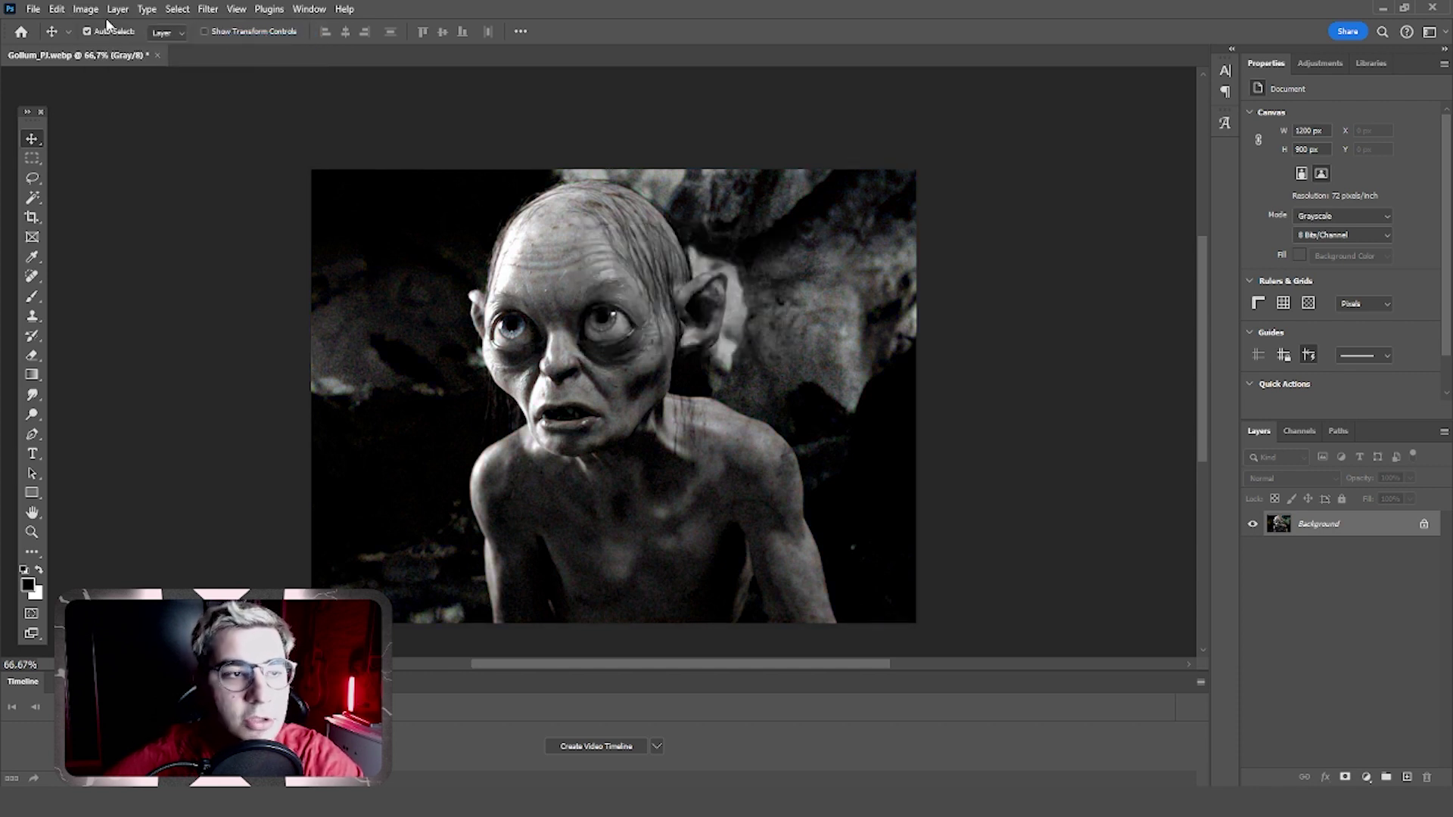
Convert it to a Diffusion Dither Bitmap at 72 pixels/inch
left_click(84, 9)
left_click(261, 23)
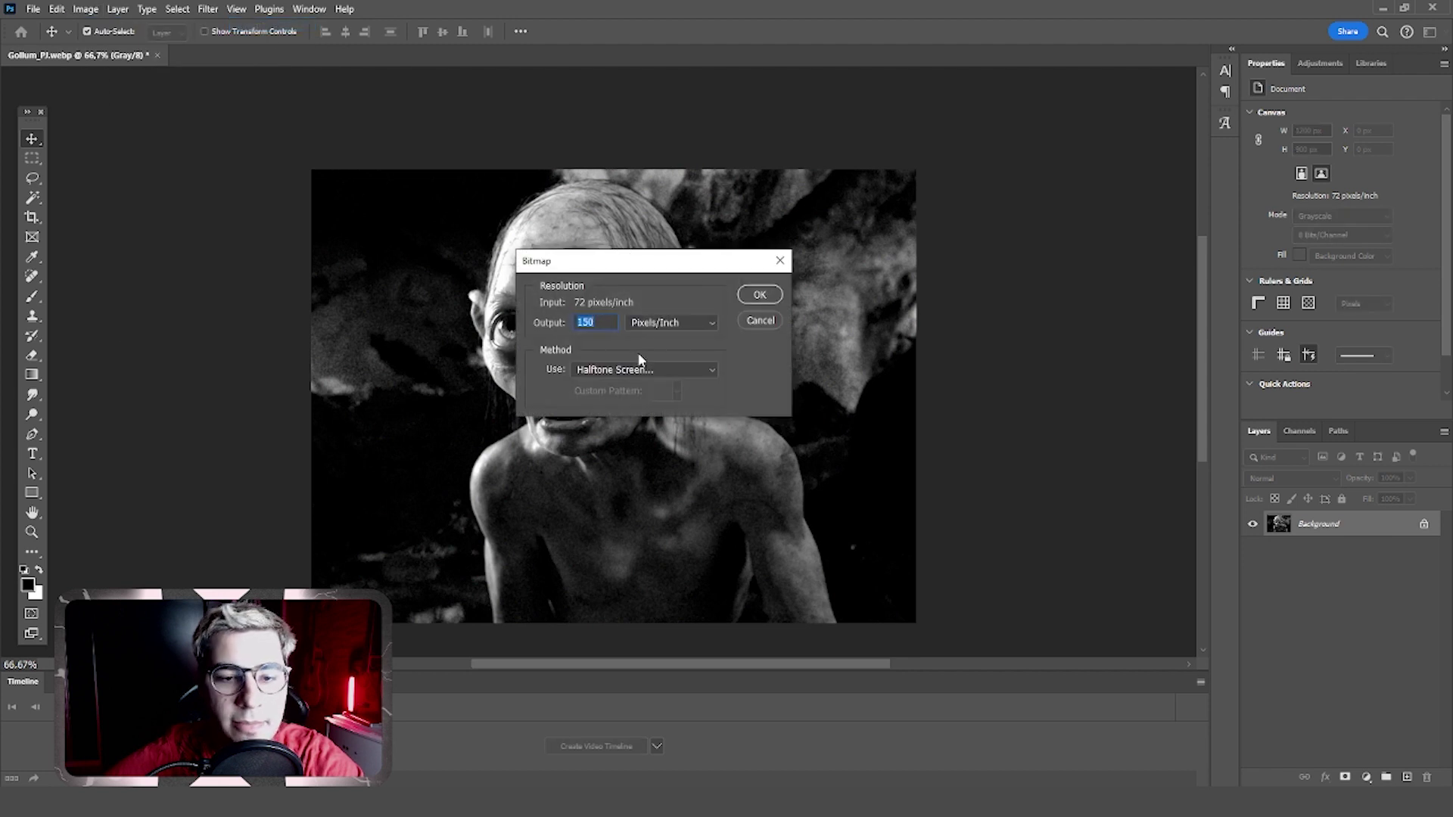
left_click(640, 369)
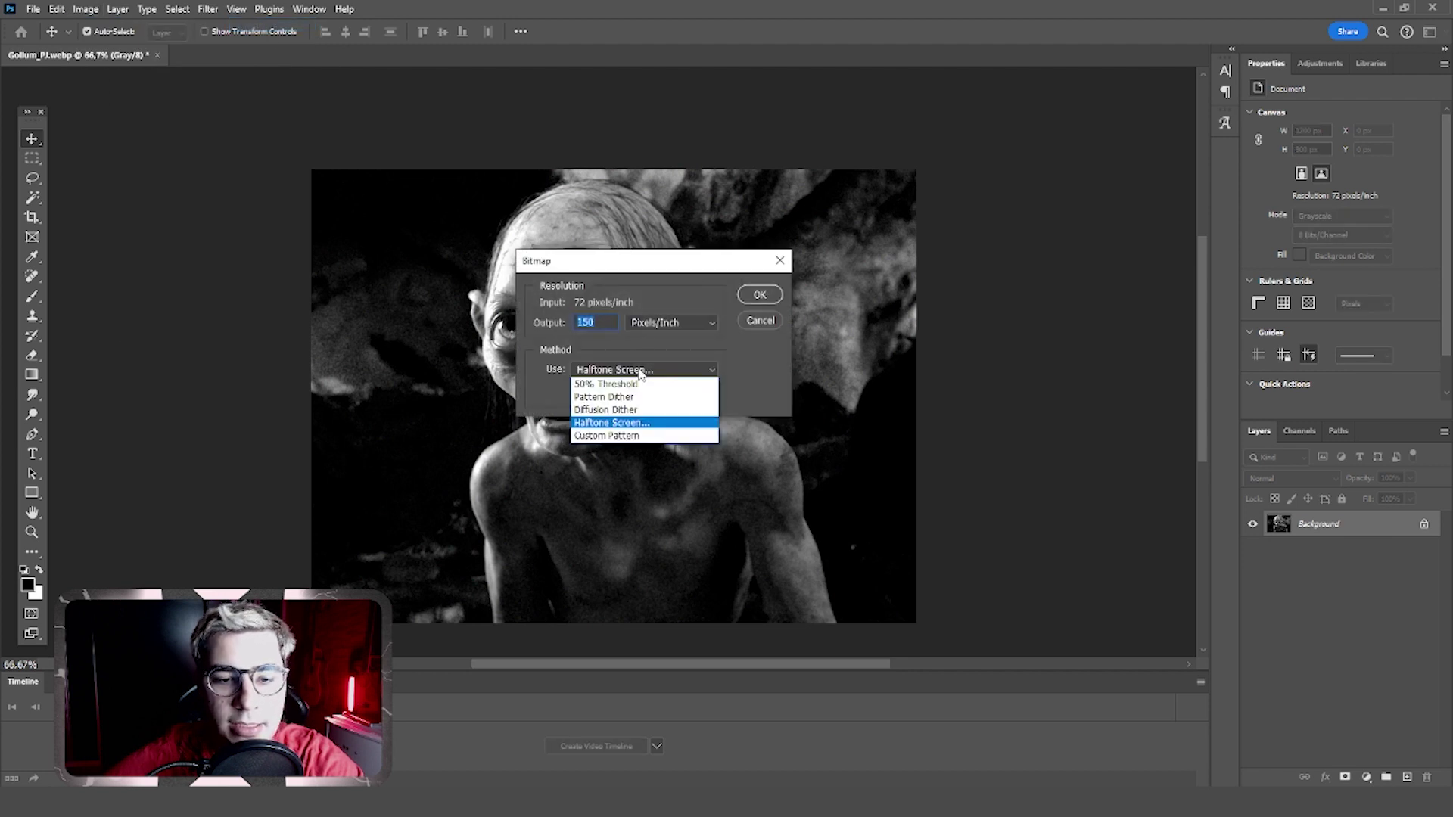
left_click(638, 411)
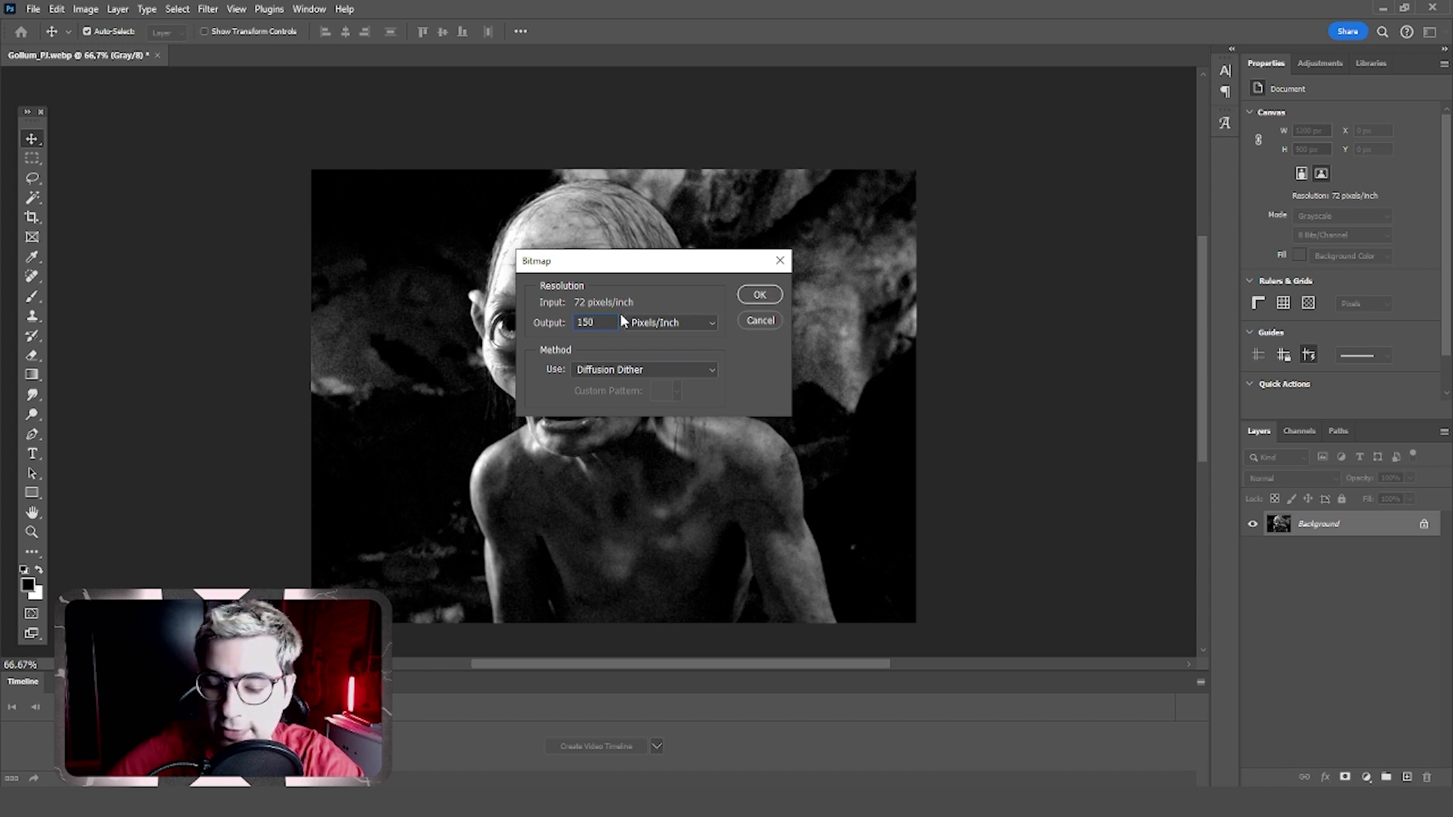
type("1")
key("BackSpace")
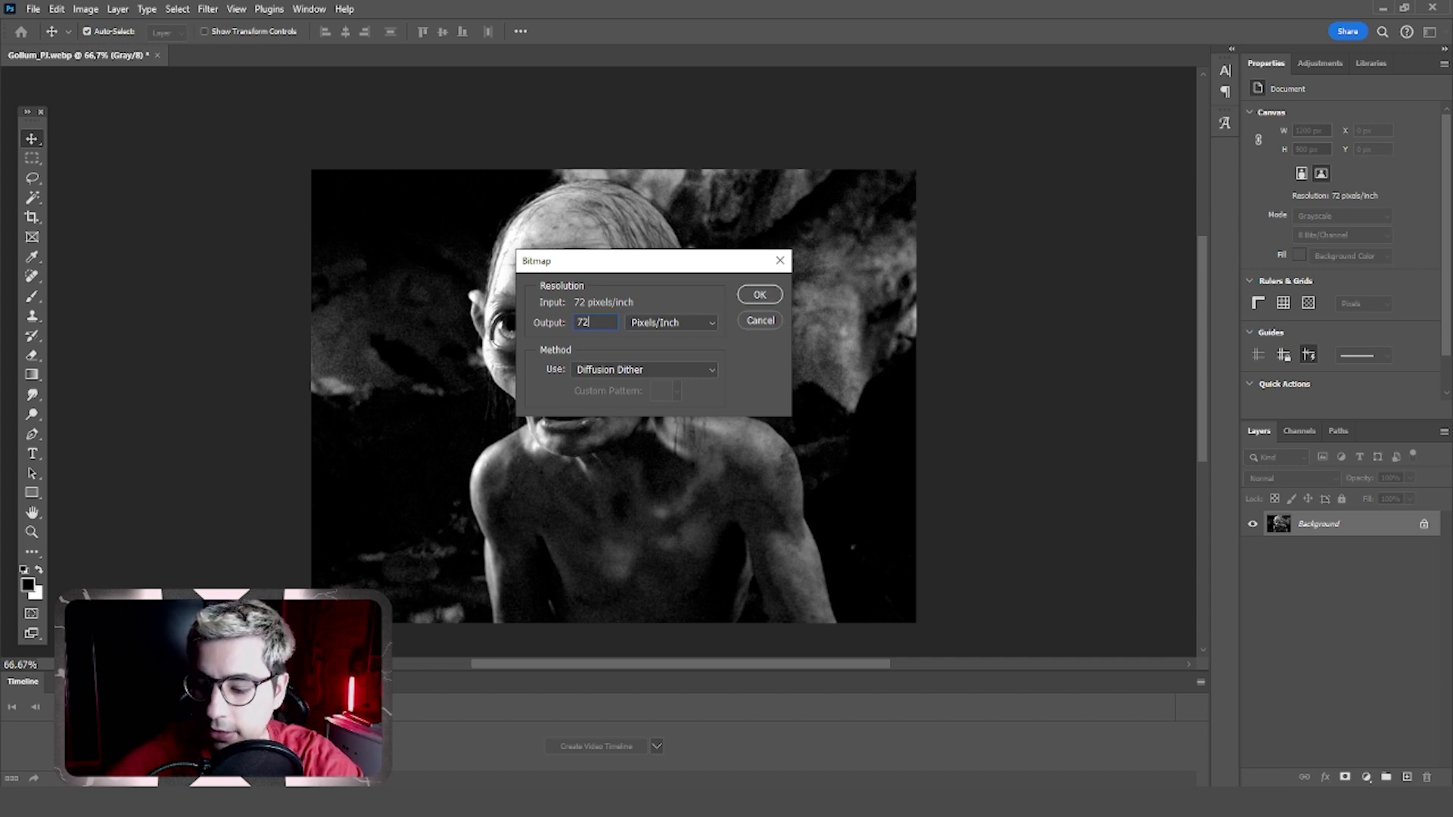
left_click(754, 298)
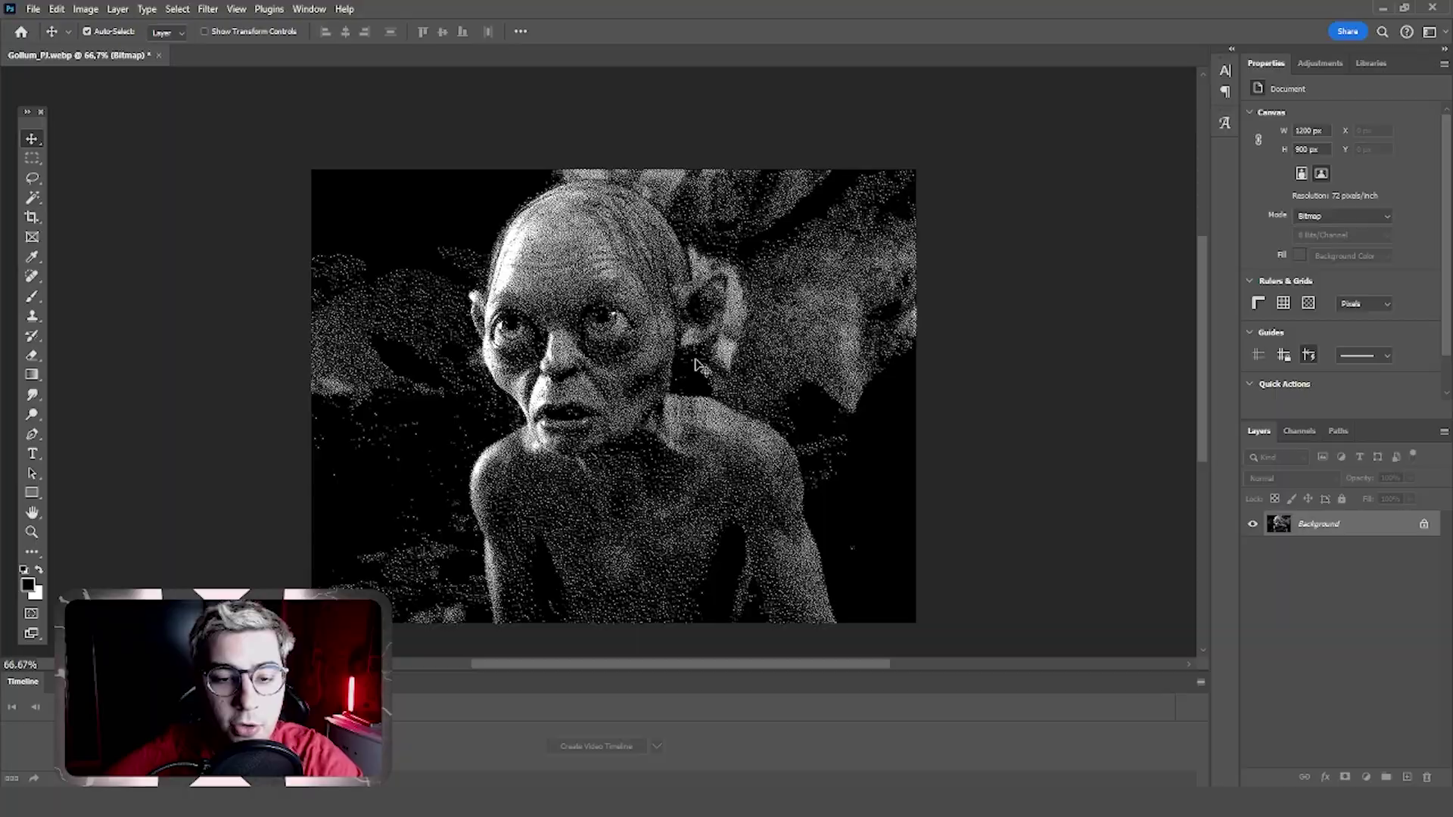
scroll(617, 339, "up", 2)
scroll(617, 339, "up", 2)
scroll(617, 339, "up", 2)
scroll(655, 351, "down", 2)
scroll(655, 351, "down", 2)
scroll(655, 351, "down", 2)
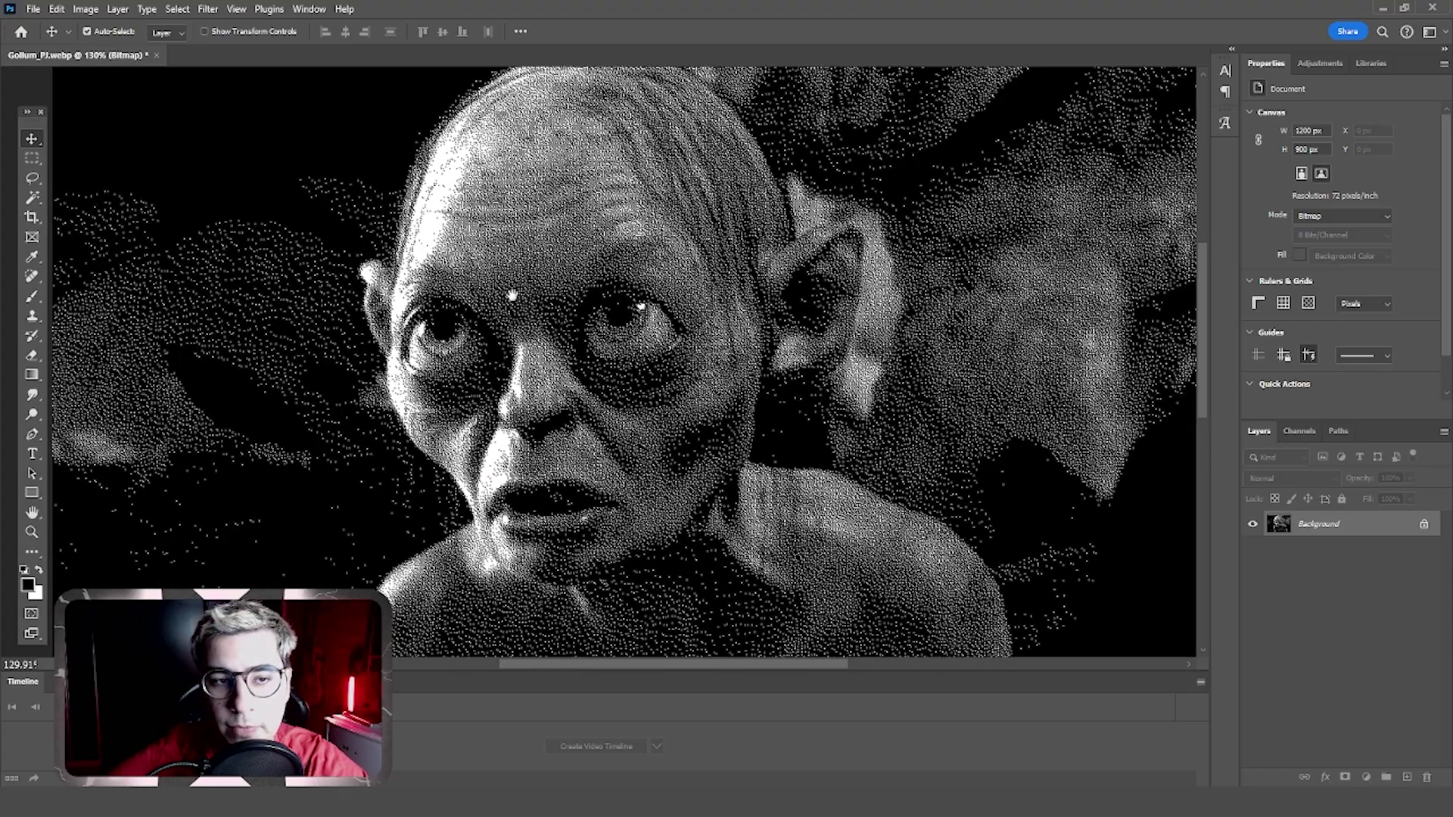
scroll(583, 324, "down", 2)
scroll(589, 333, "down", 2)
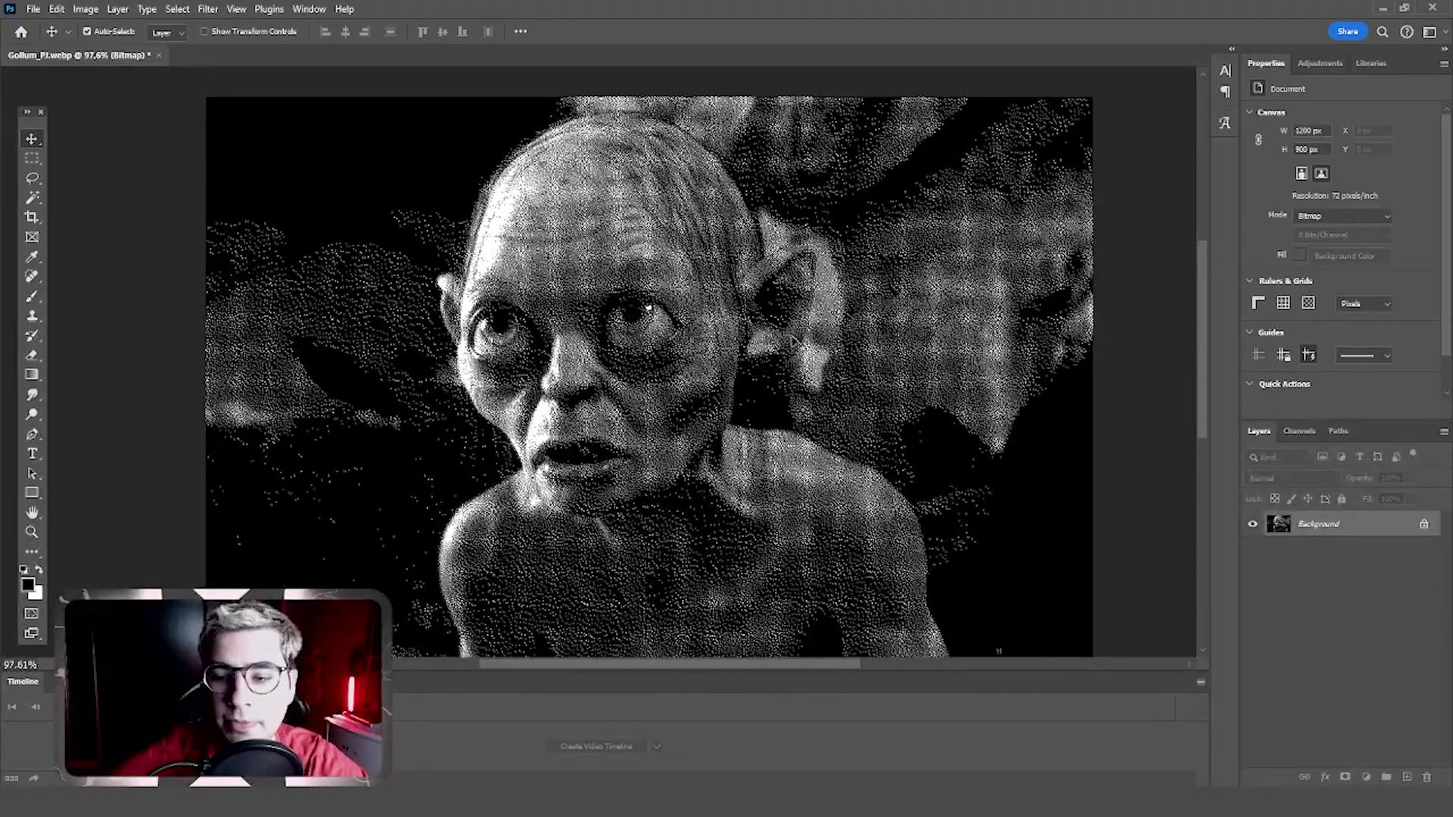
scroll(795, 342, "down", 1)
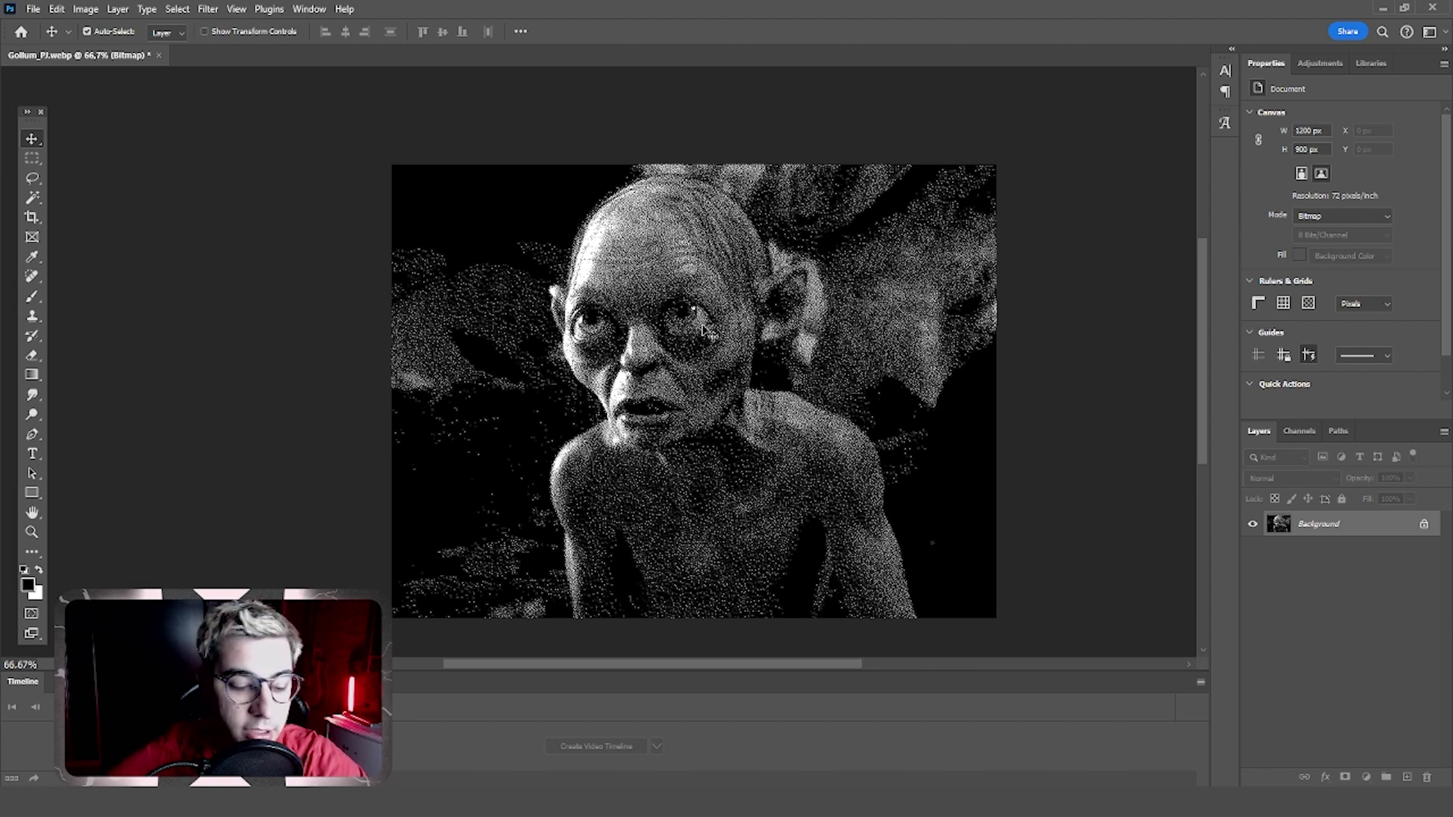
scroll(723, 322, "up", 5)
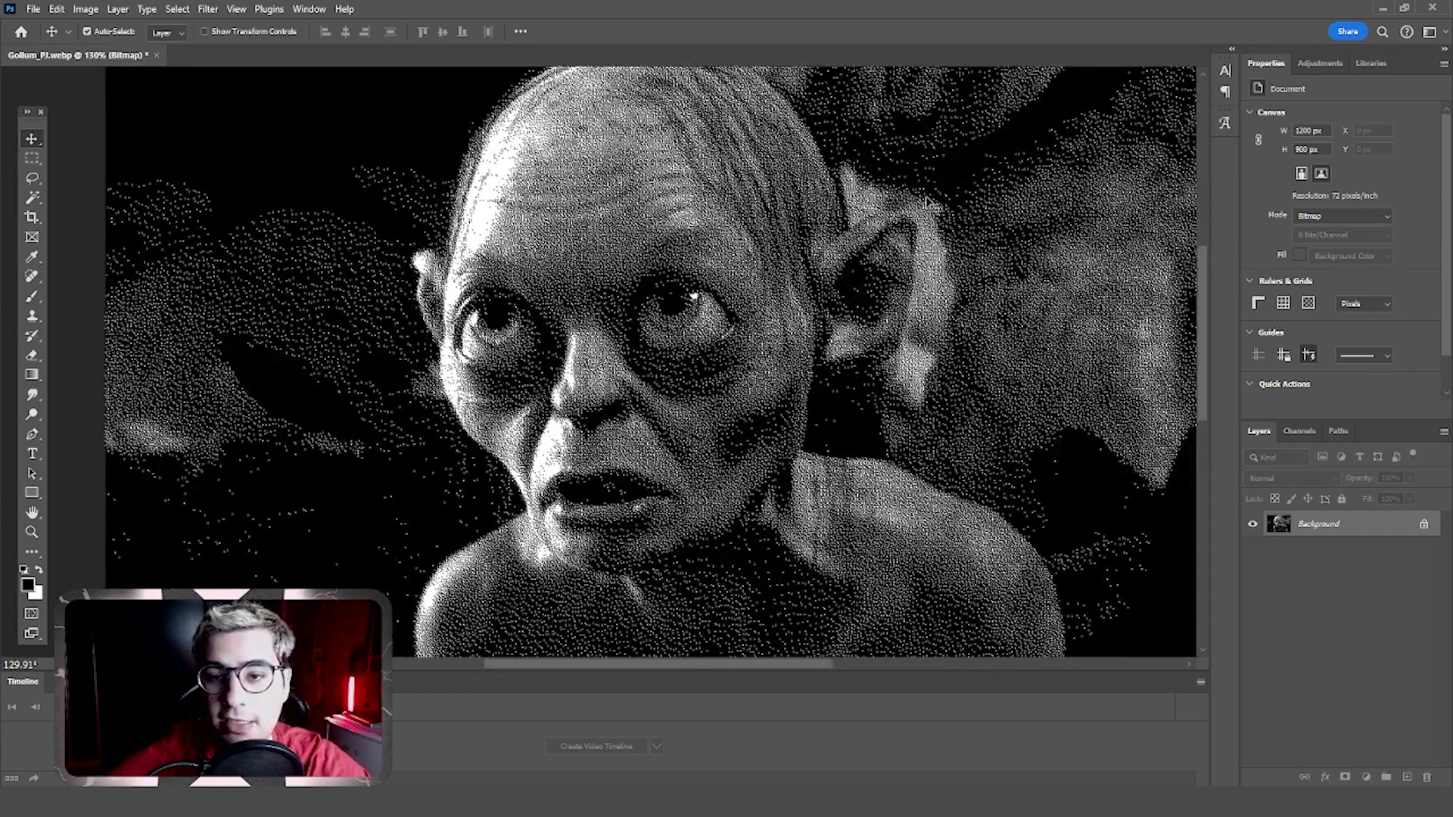
scroll(836, 233, "down", 2)
scroll(870, 265, "down", 2)
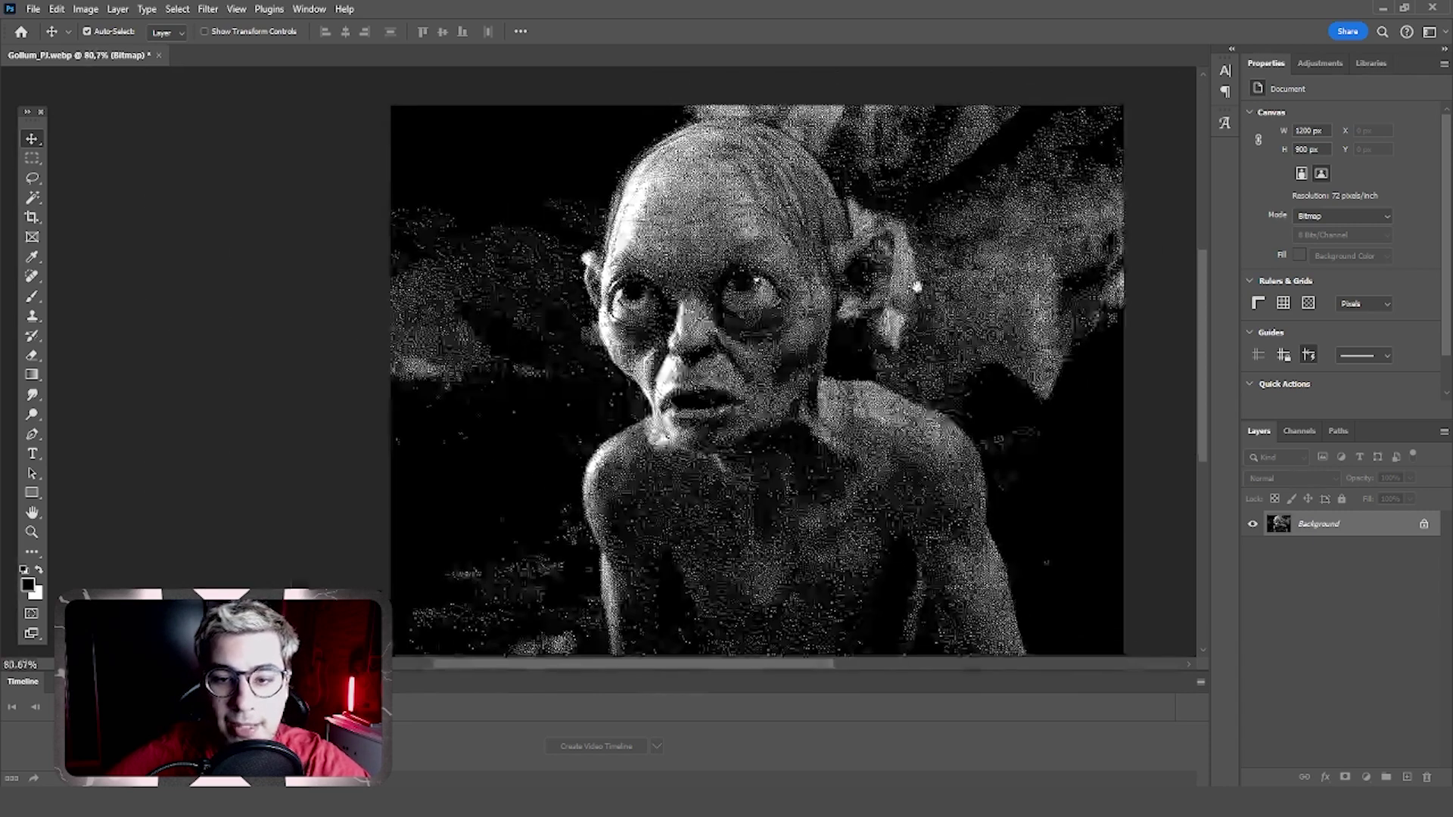
left_click_drag(915, 287, 833, 315)
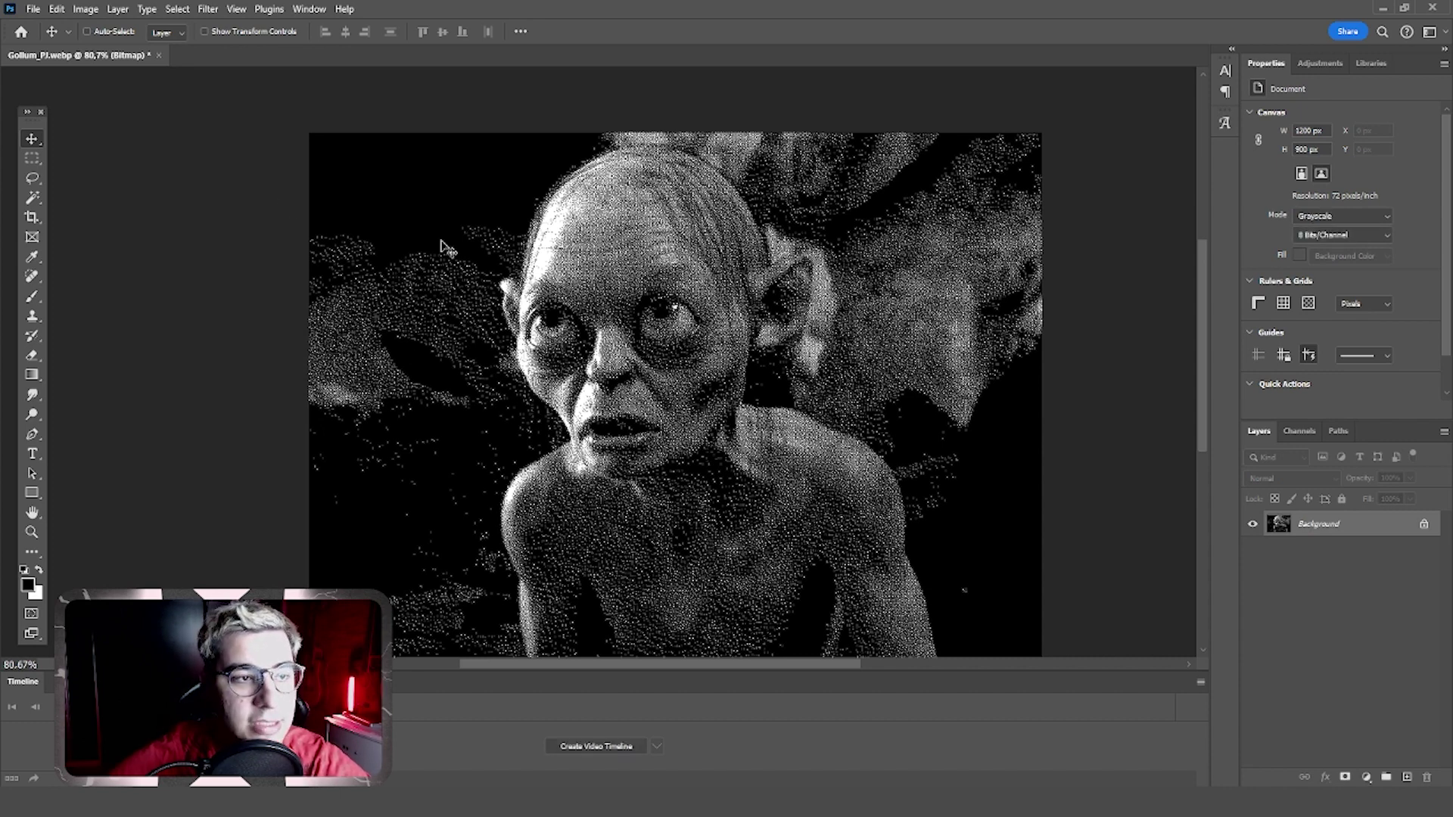
Undo the last conversion and re-convert to a Diffusion Dither Bitmap at 150 pixels/inch
key("ctrl+z")
left_click(85, 9)
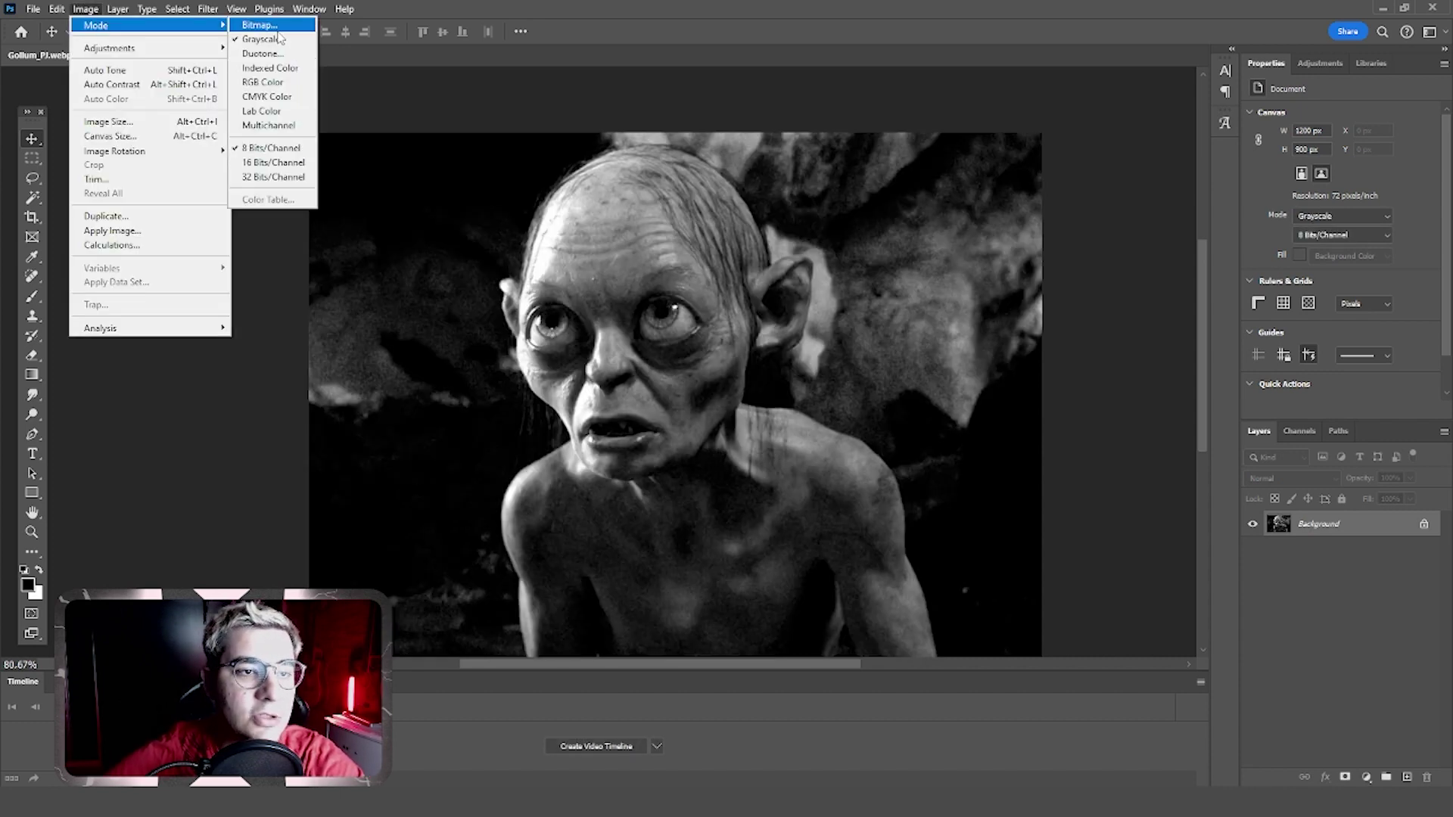
left_click(257, 25)
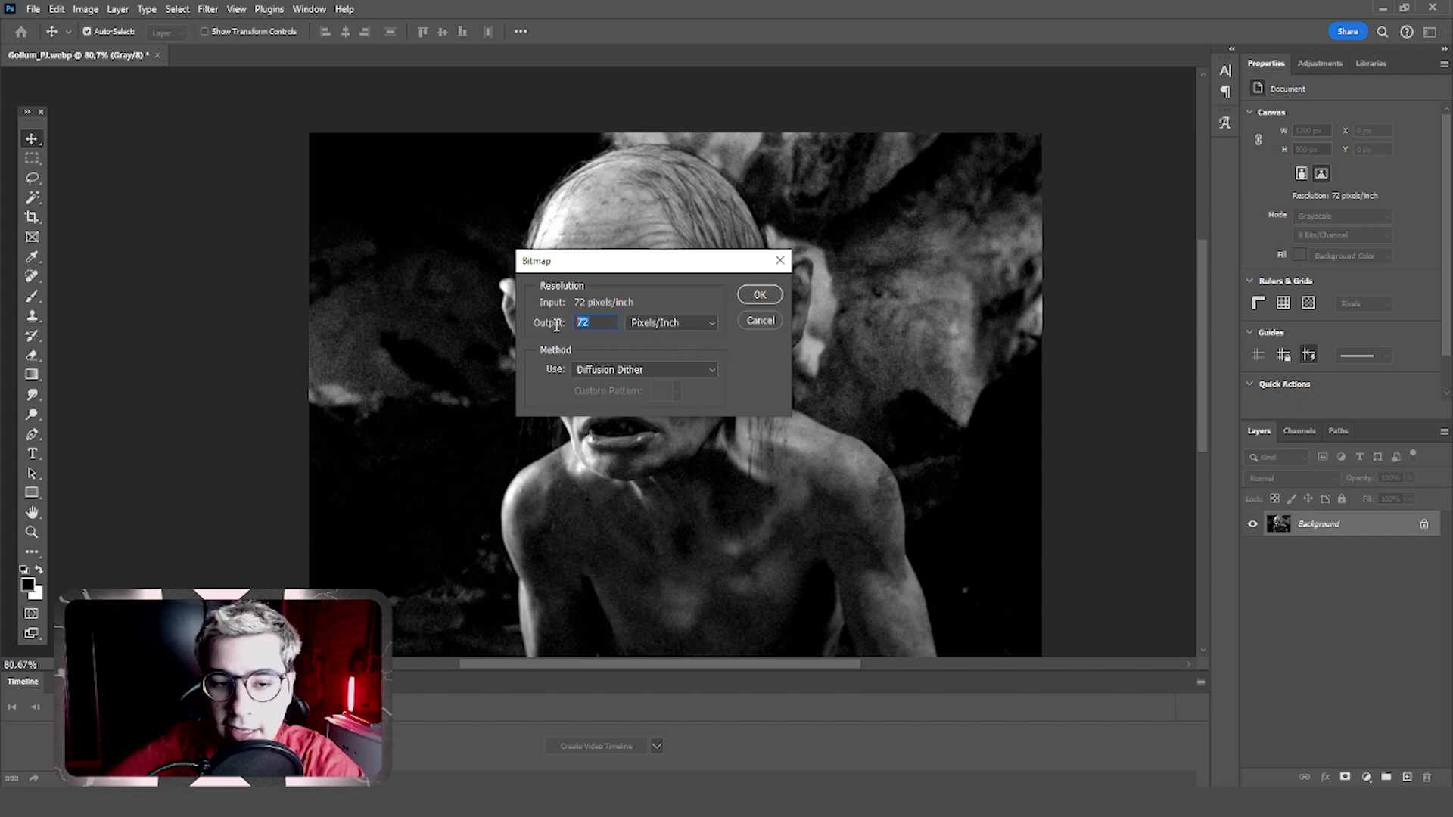
type("150")
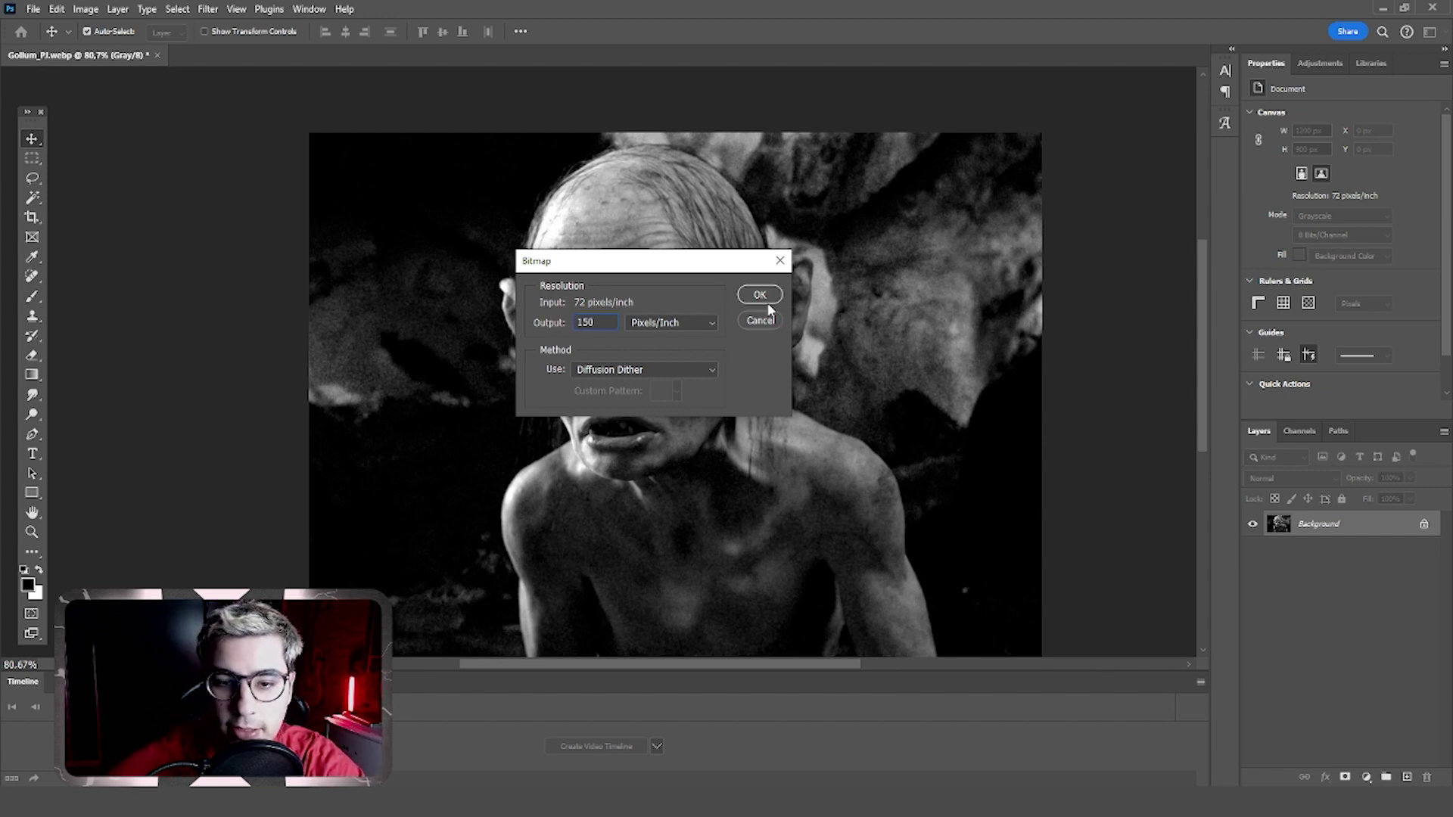
left_click(761, 297)
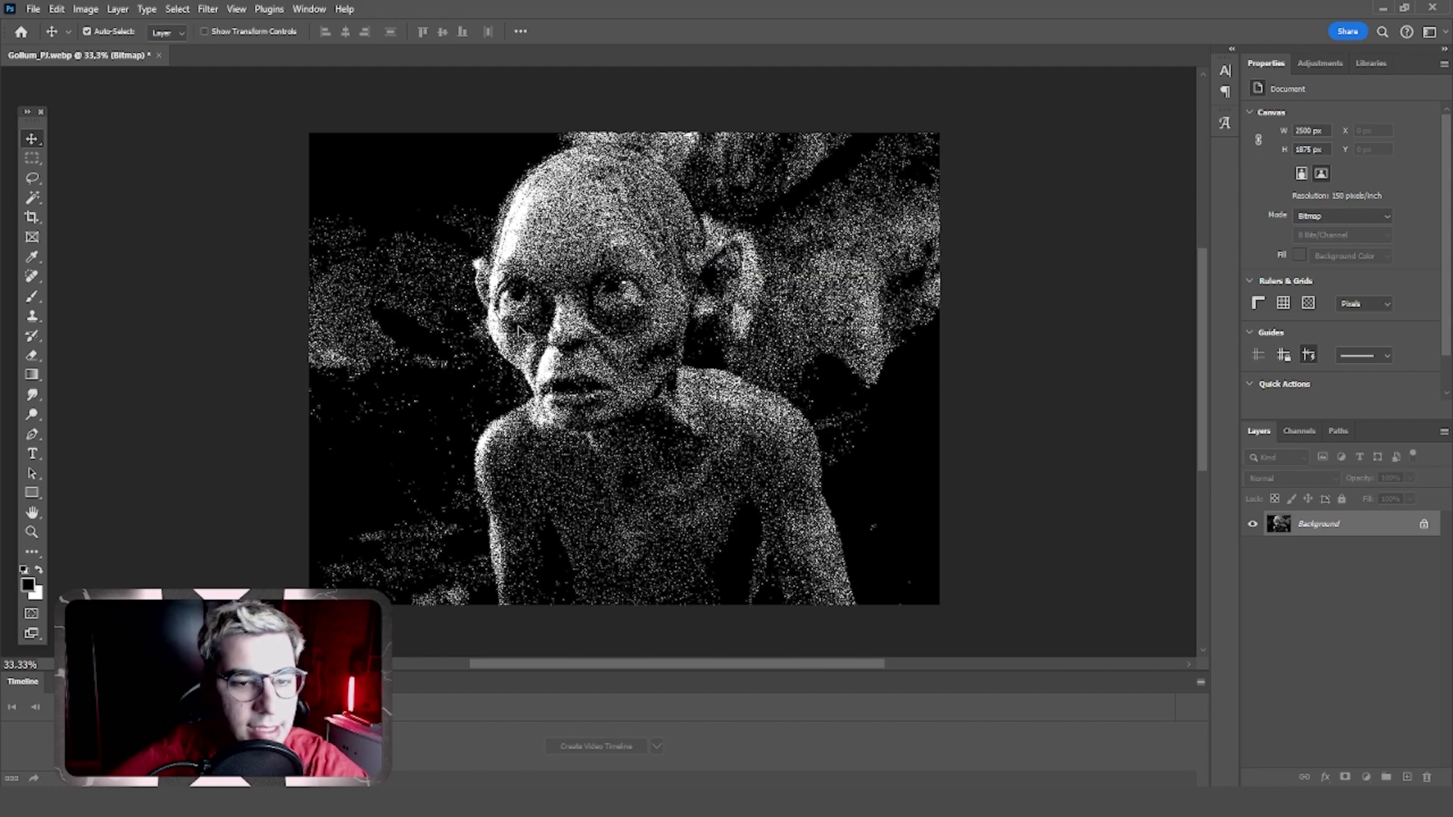
scroll(594, 306, "up", 3)
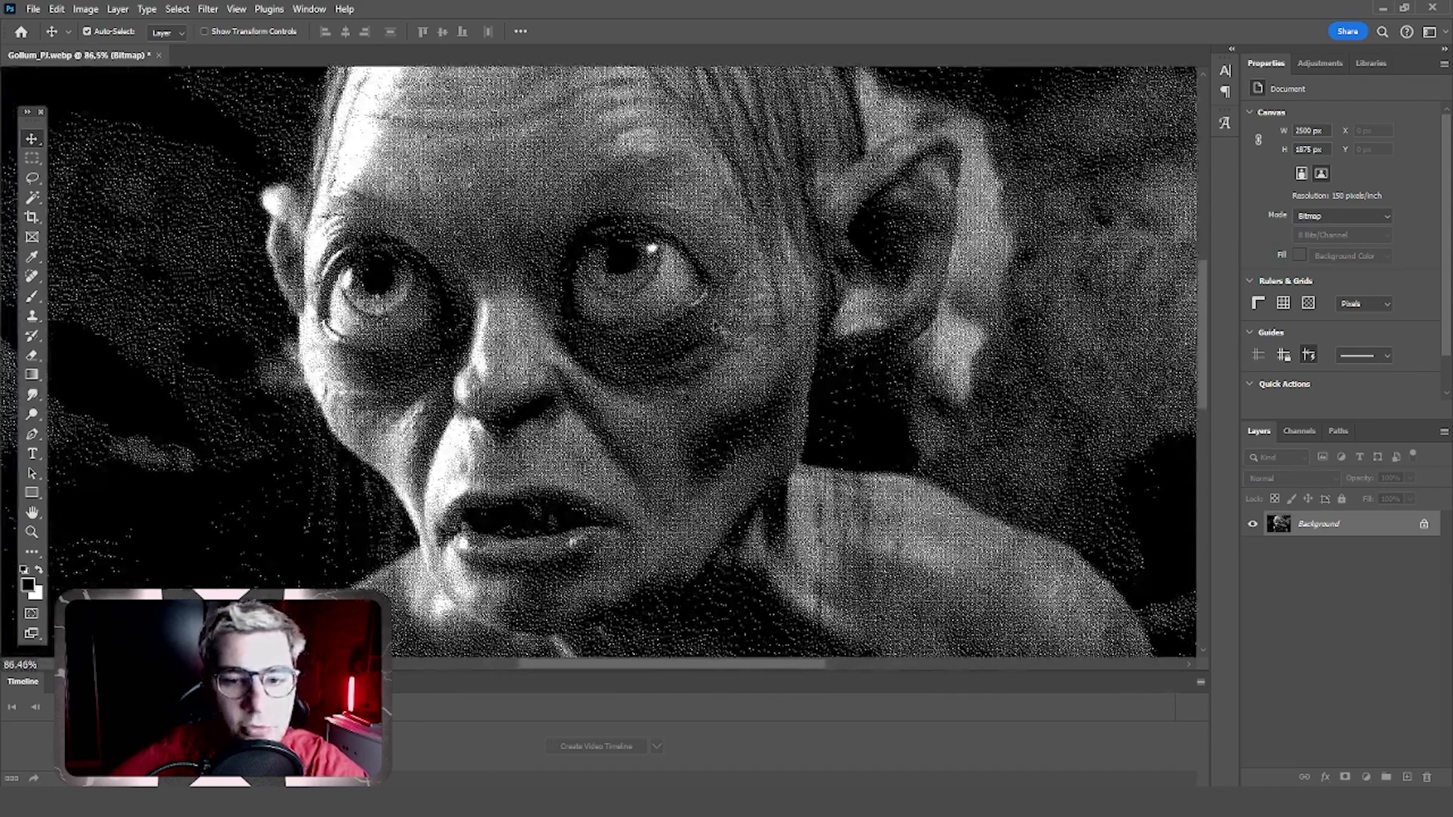
scroll(918, 371, "down", 5)
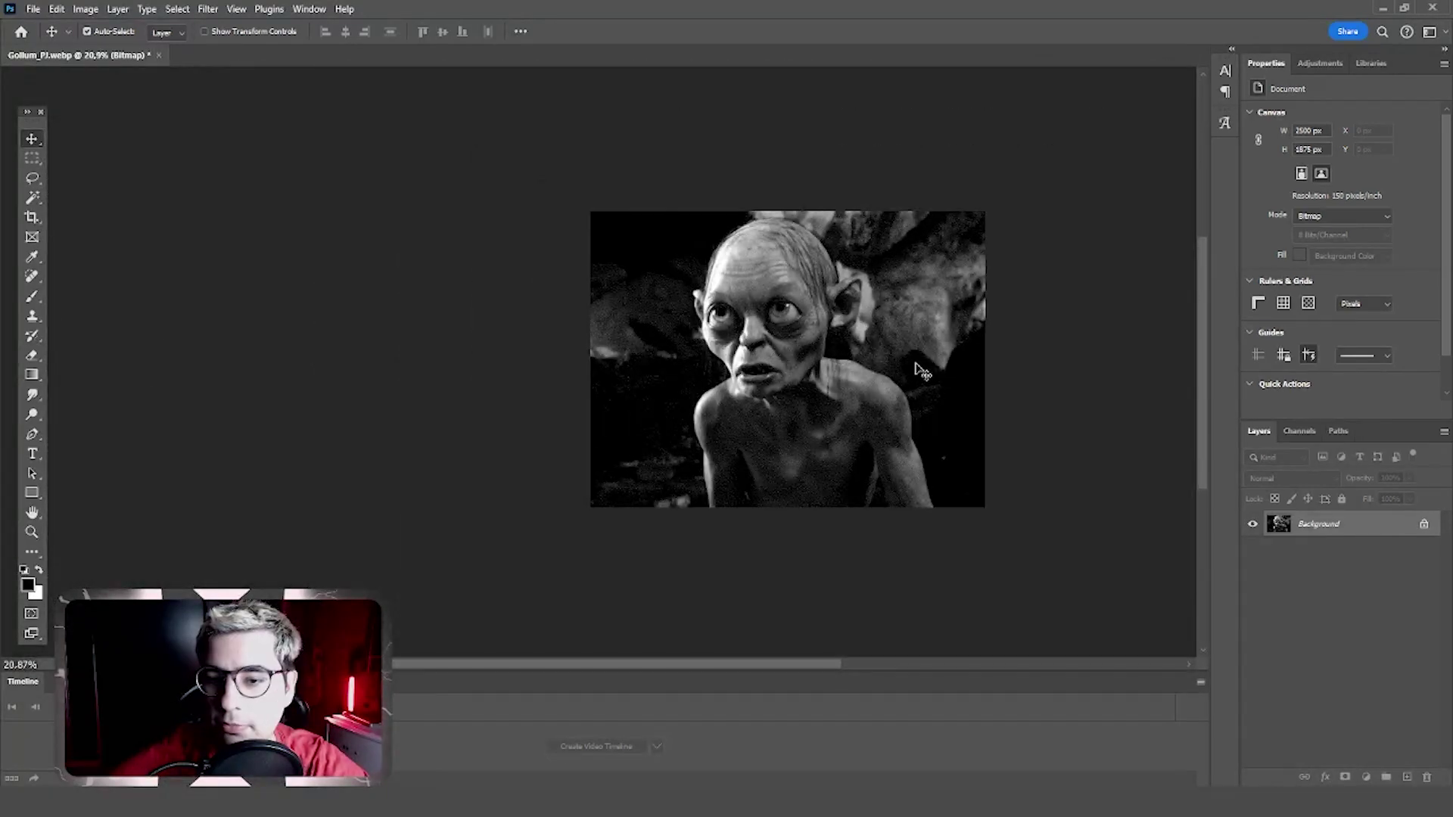
scroll(927, 349, "up", 1)
scroll(927, 350, "up", 1)
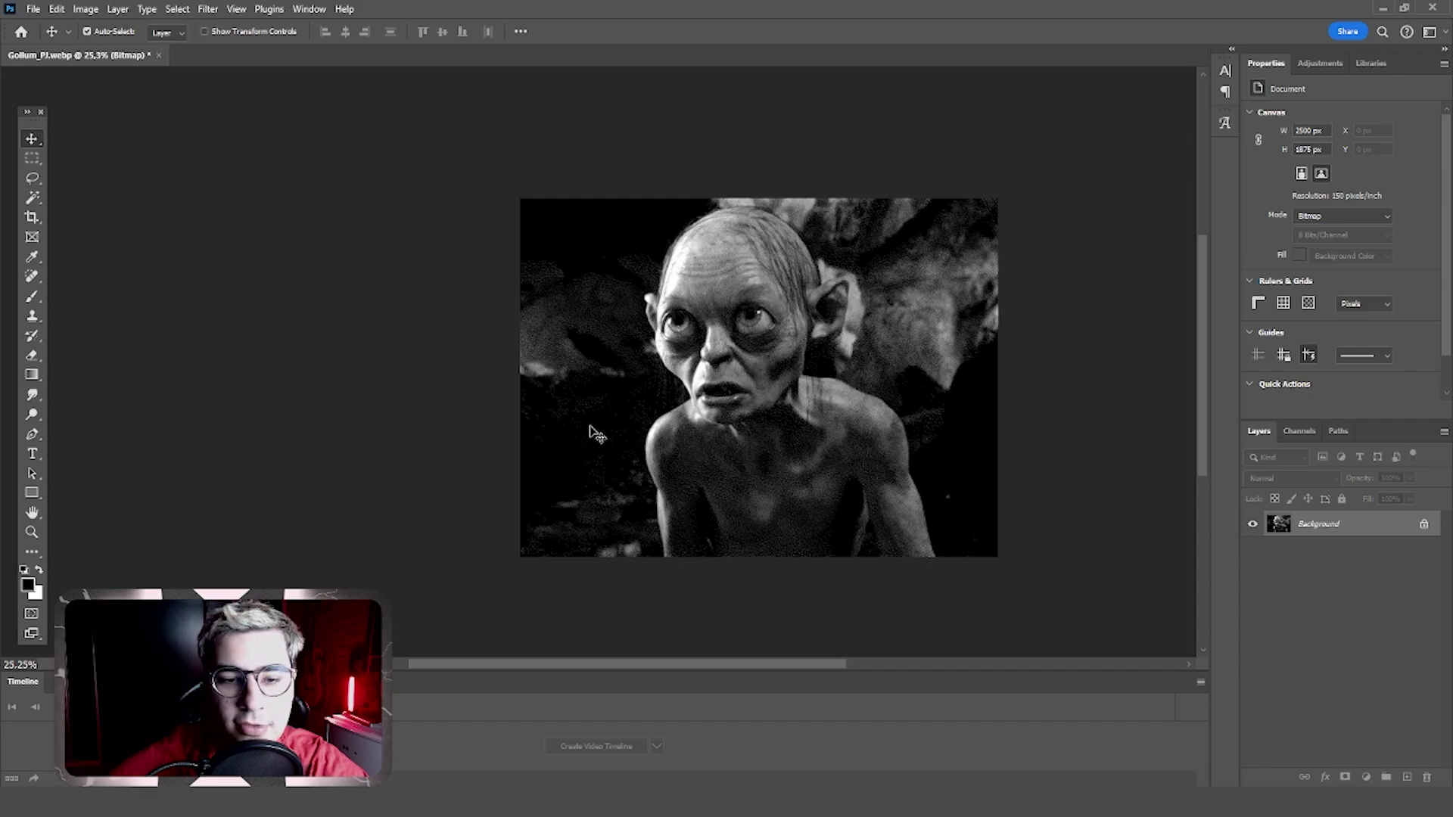
scroll(906, 384, "up", 3)
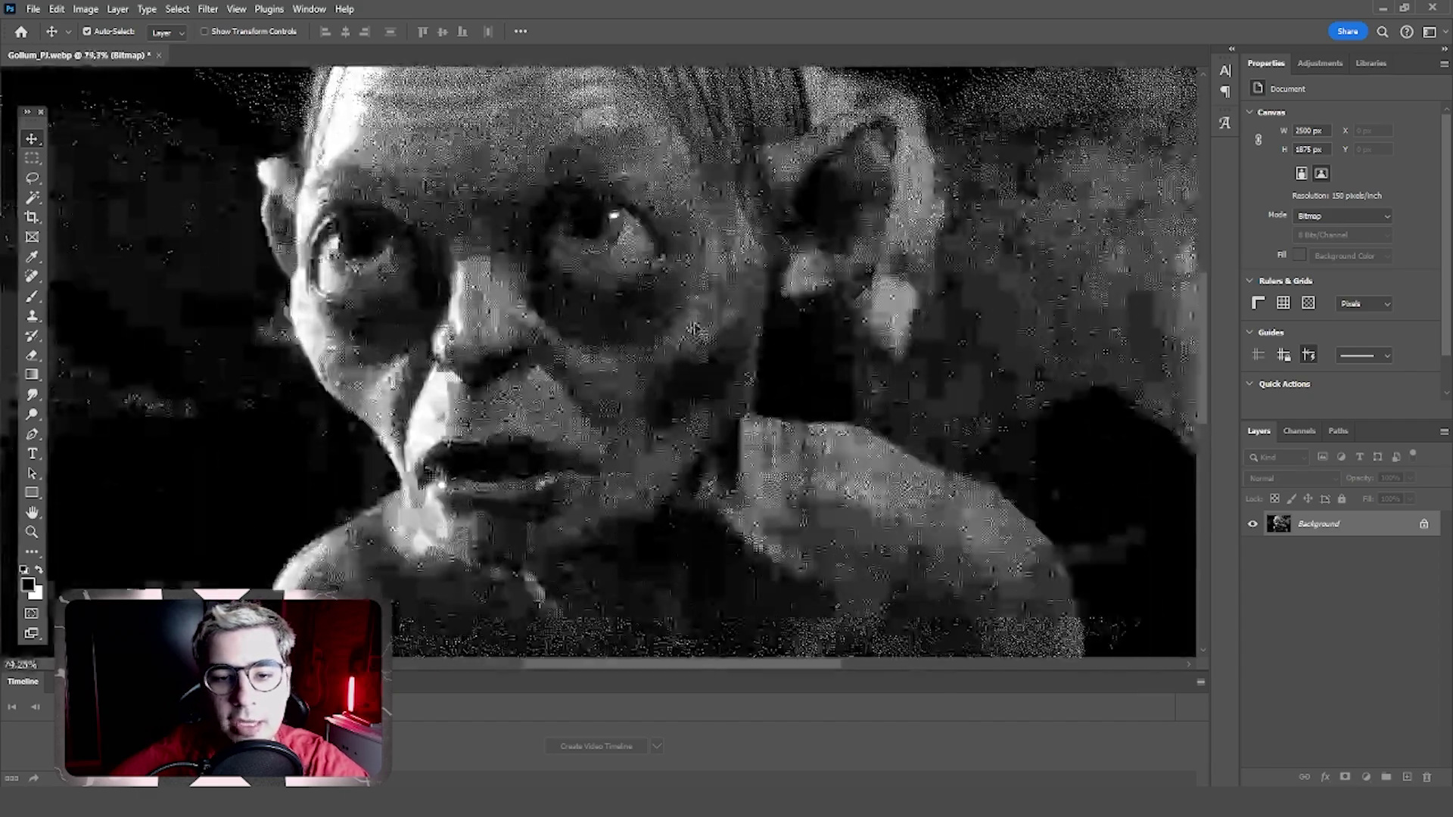
scroll(906, 384, "up", 2)
scroll(906, 384, "up", 3)
scroll(906, 384, "up", 2)
scroll(604, 361, "down", 5)
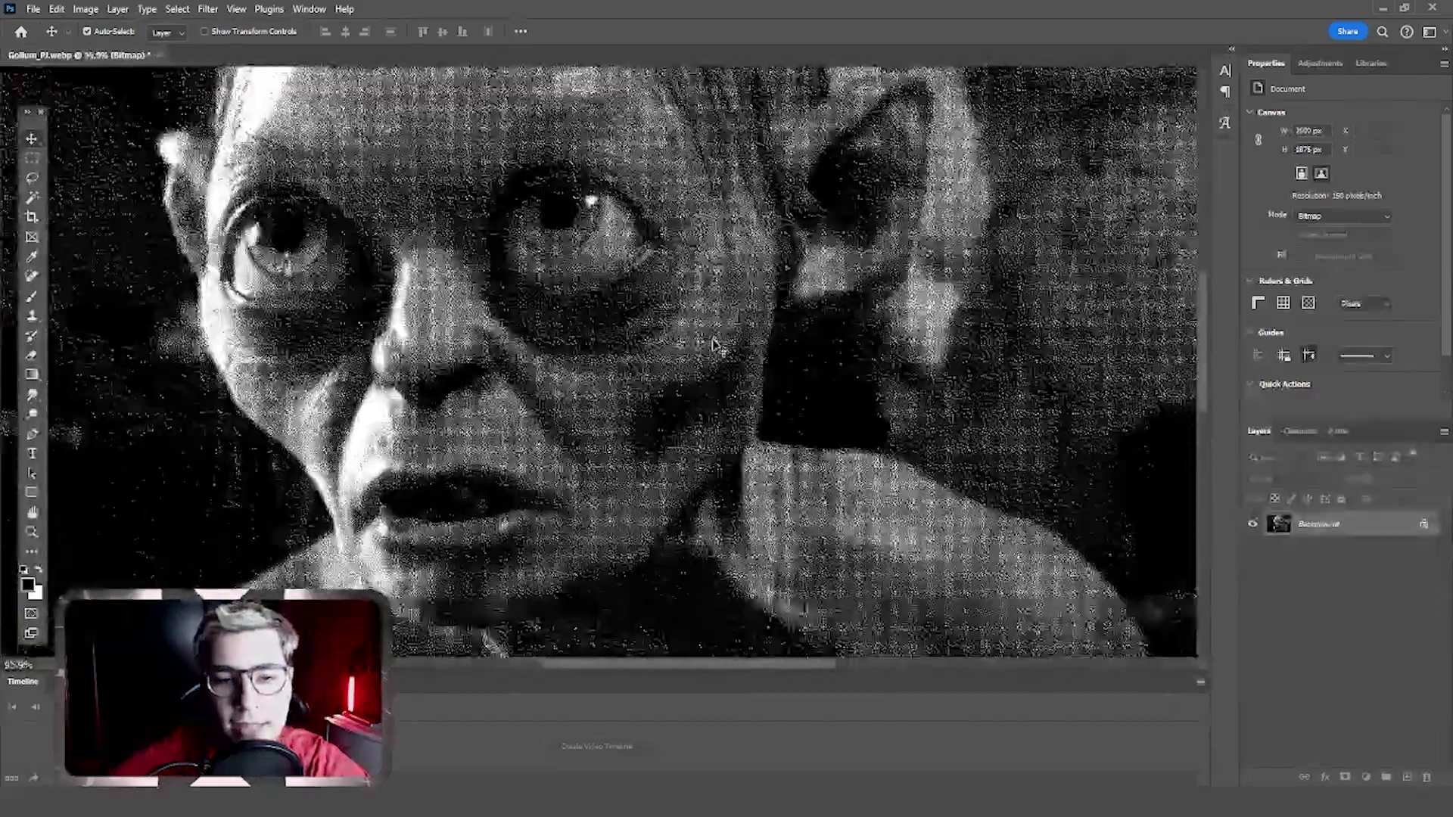
scroll(604, 362, "up", 1)
scroll(604, 362, "up", 2)
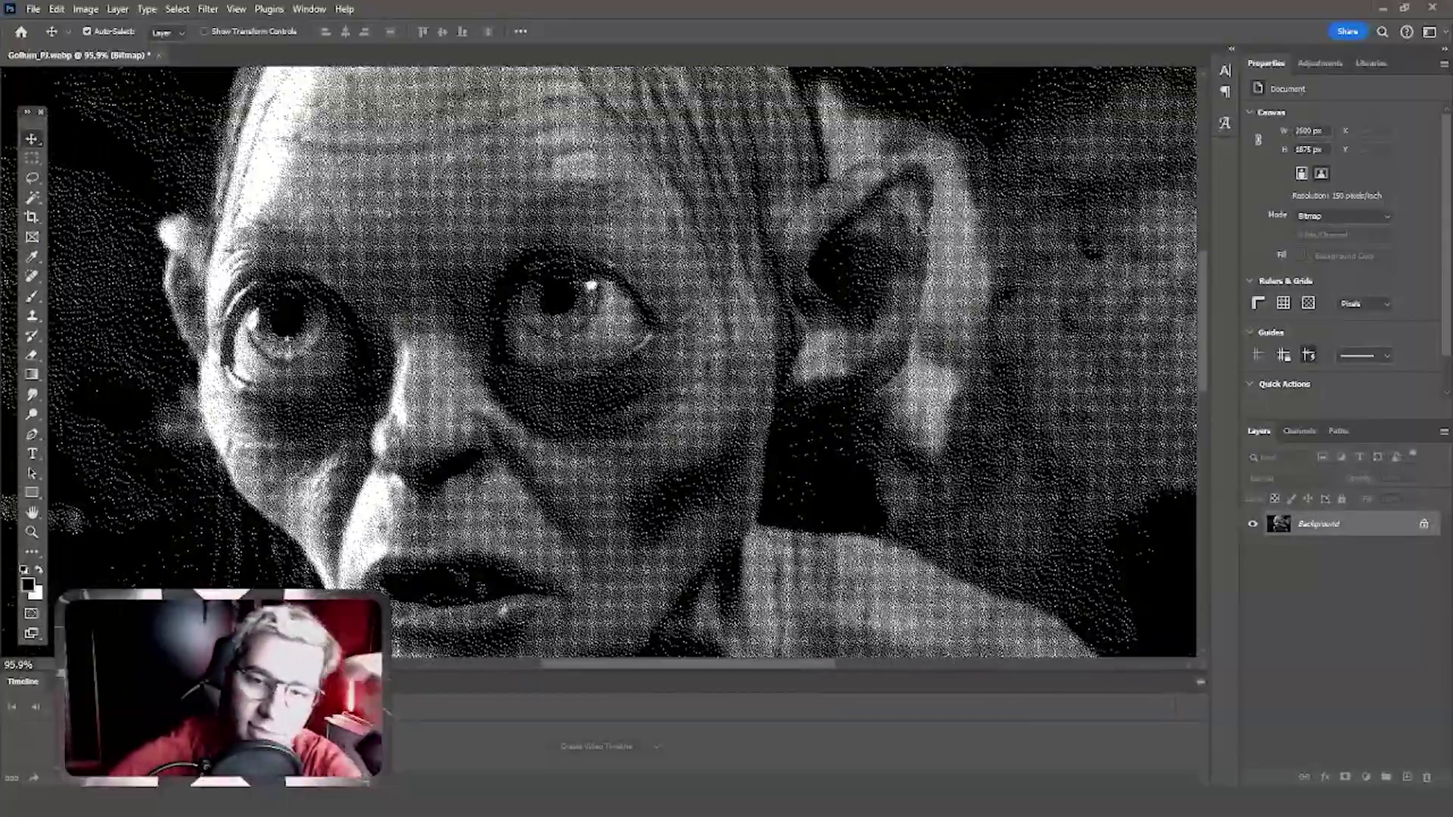
scroll(894, 202, "up", 2)
scroll(893, 203, "up", 2)
scroll(594, 310, "down", 1)
scroll(595, 310, "down", 2)
scroll(595, 310, "up", 1)
scroll(594, 310, "up", 2)
scroll(594, 310, "down", 3)
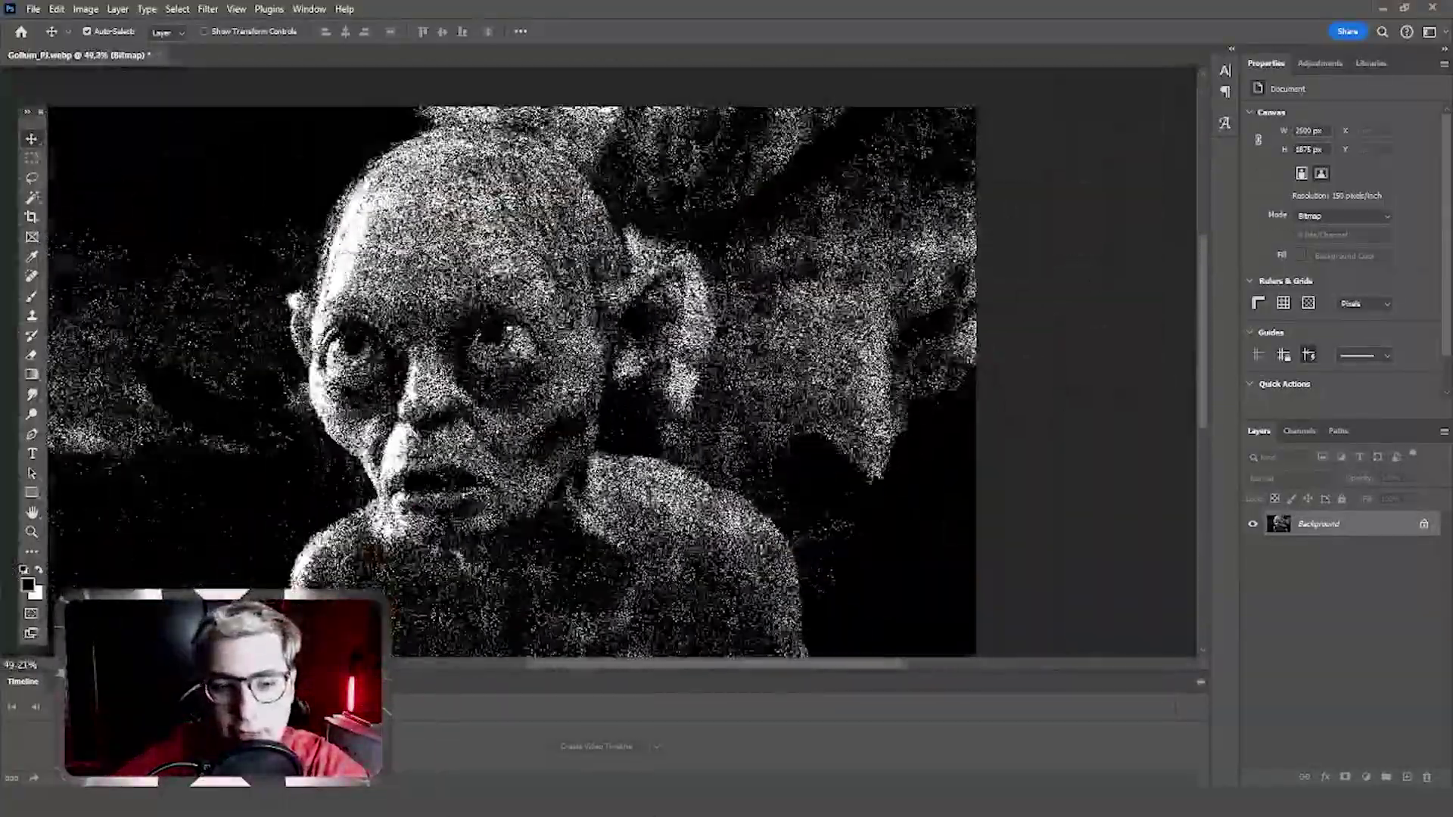
scroll(597, 348, "down", 2)
scroll(598, 390, "up", 1)
scroll(598, 390, "up", 2)
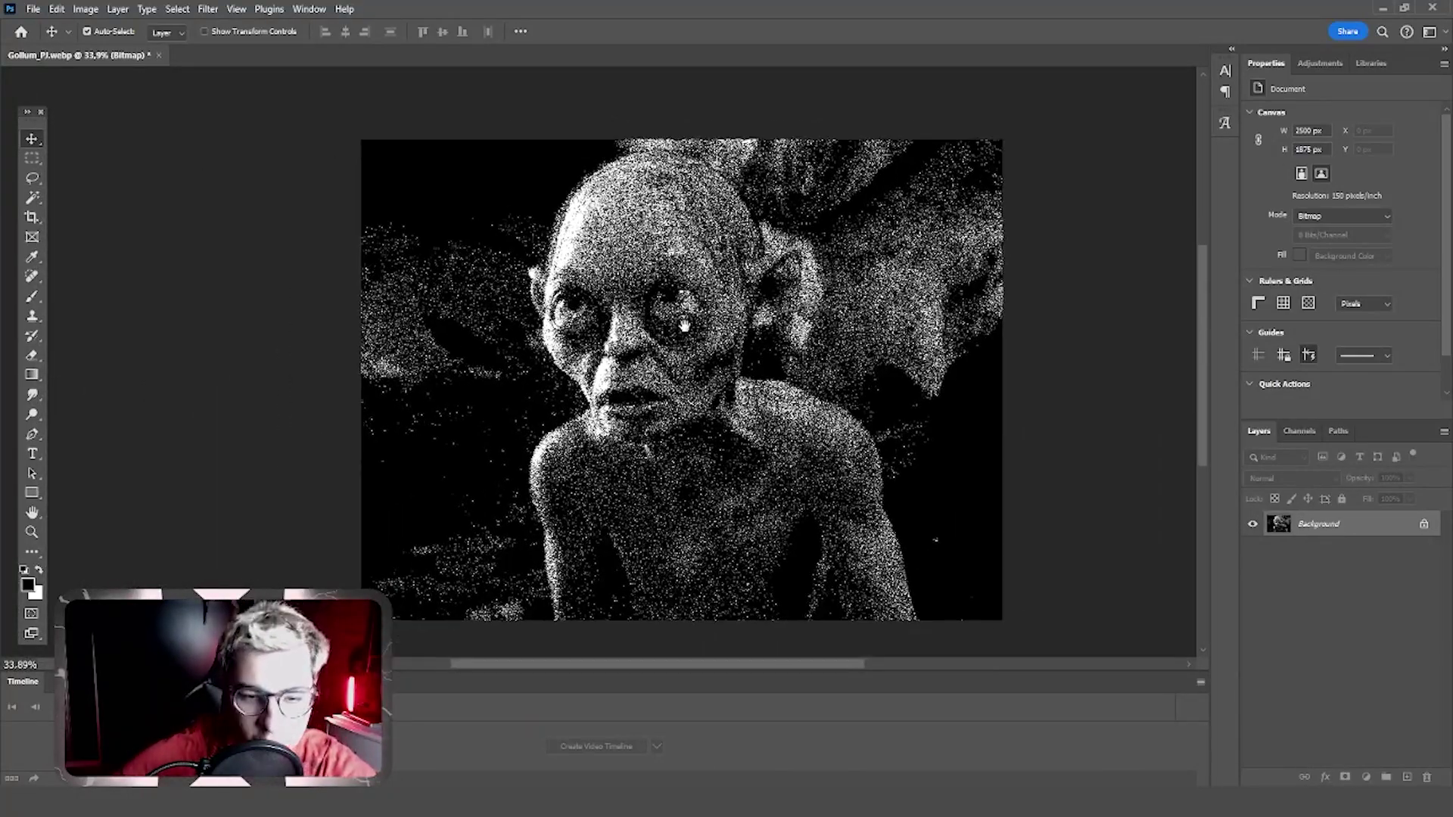
scroll(692, 318, "up", 1)
scroll(696, 356, "up", 1)
scroll(697, 355, "up", 1)
scroll(696, 356, "up", 1)
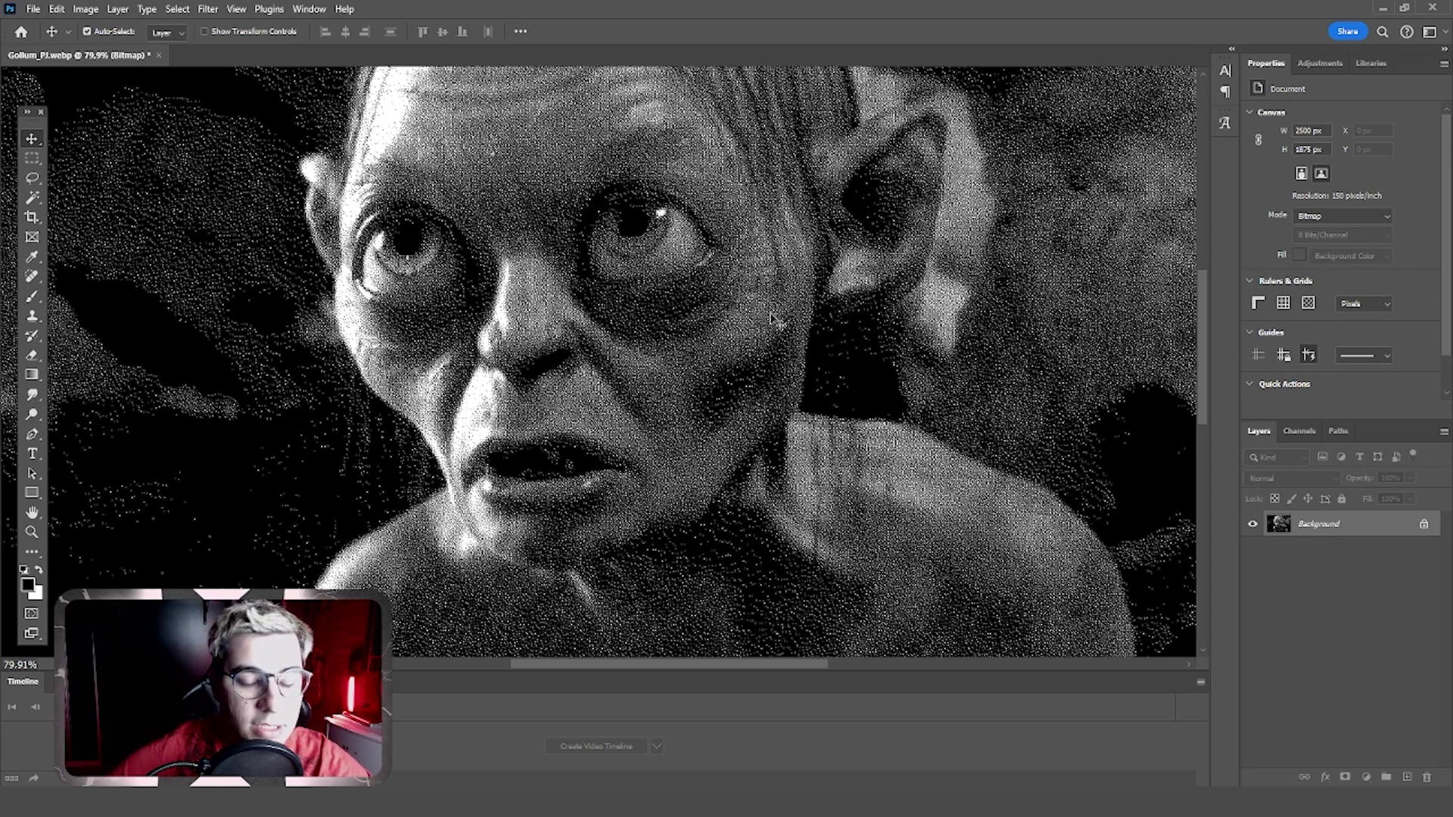
scroll(745, 336, "up", 2)
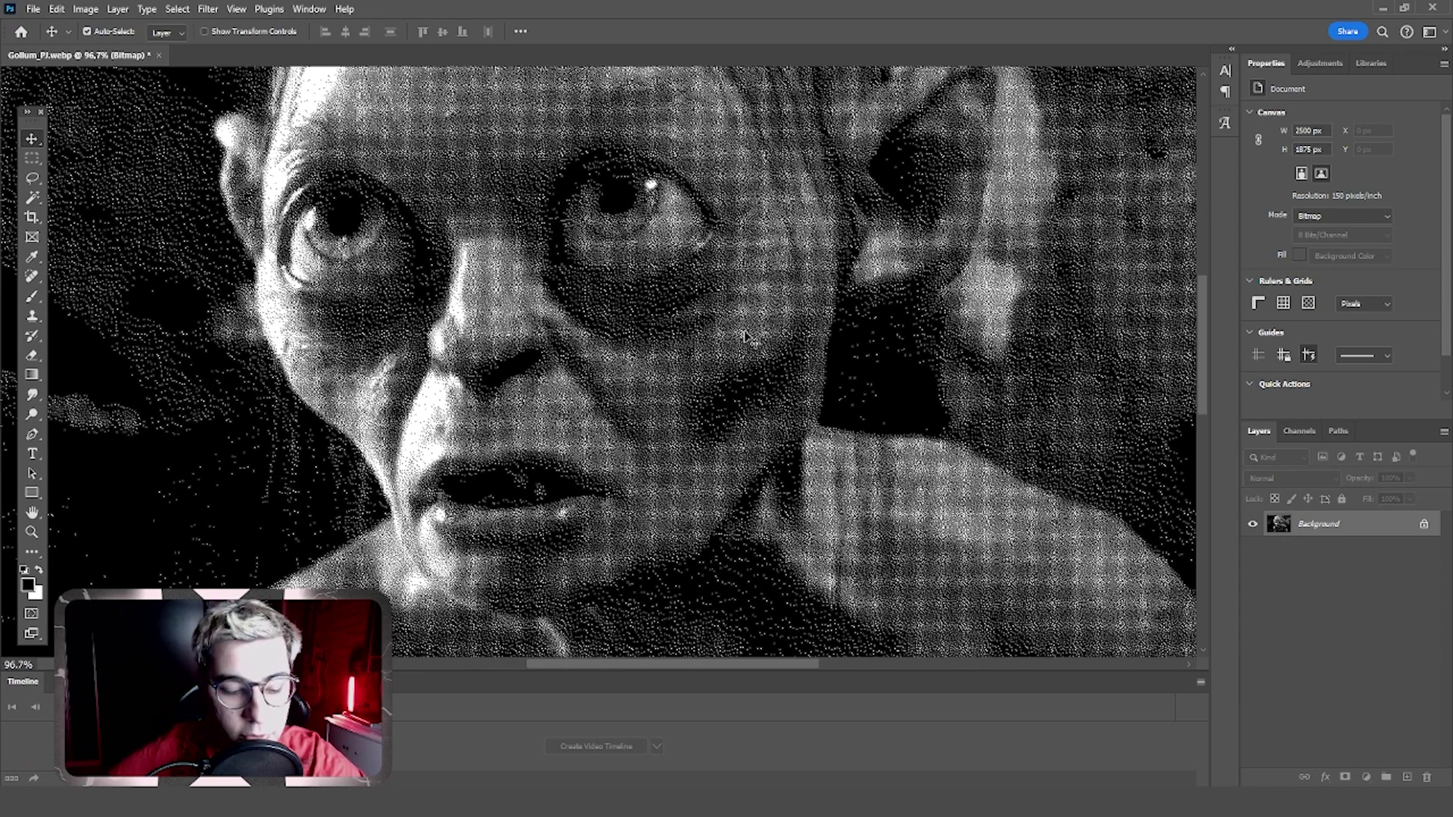
scroll(745, 336, "down", 5)
scroll(568, 318, "down", 5)
scroll(394, 307, "down", 4)
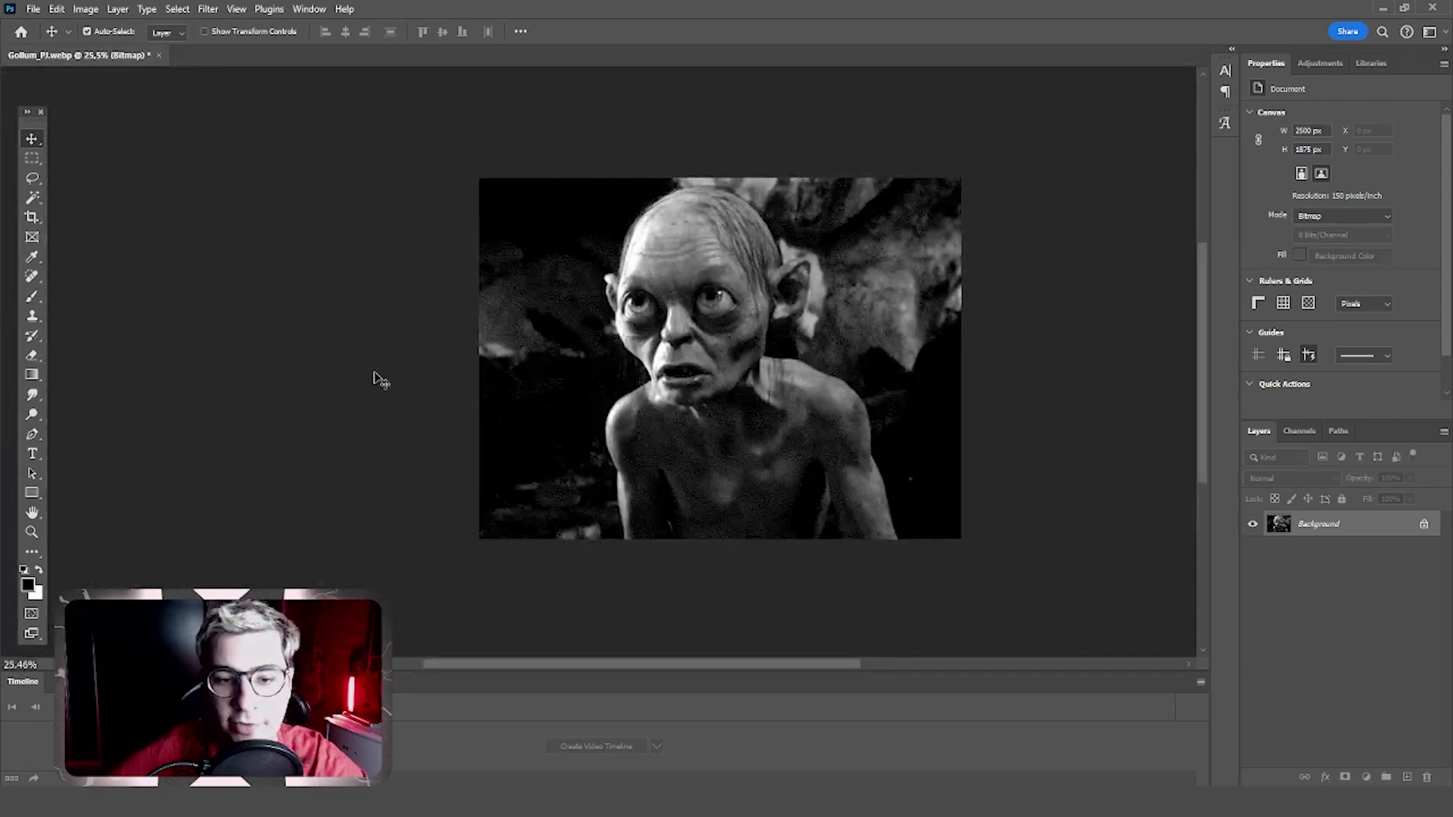